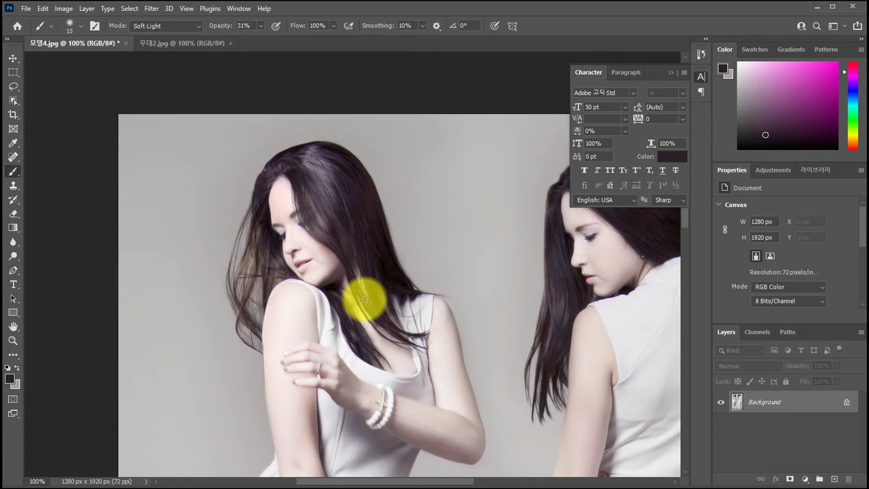
Display the saved path 여자 over the left model at 200% zoom with the Pen tool active.
{"action": "scroll", "coordinate": [364, 299], "scroll_direction": "up", "scroll_amount": 2}
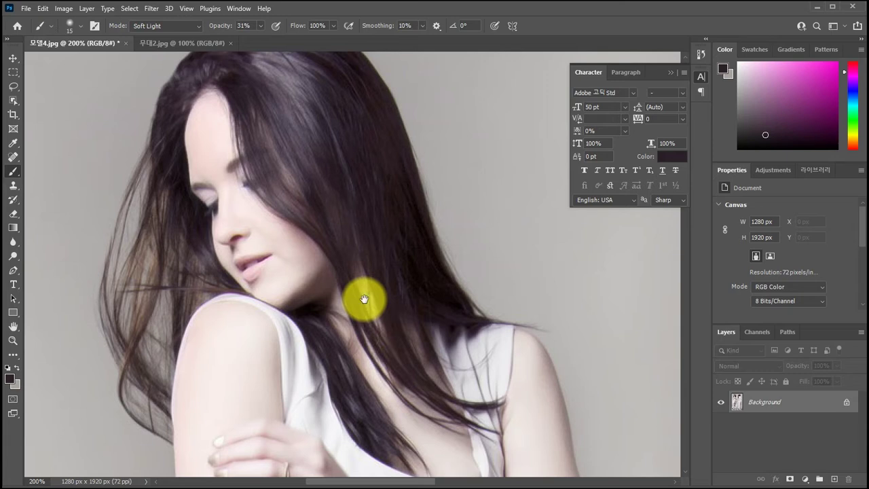
{"action": "left_click_drag", "start_coordinate": [295, 243], "coordinate": [326, 307]}
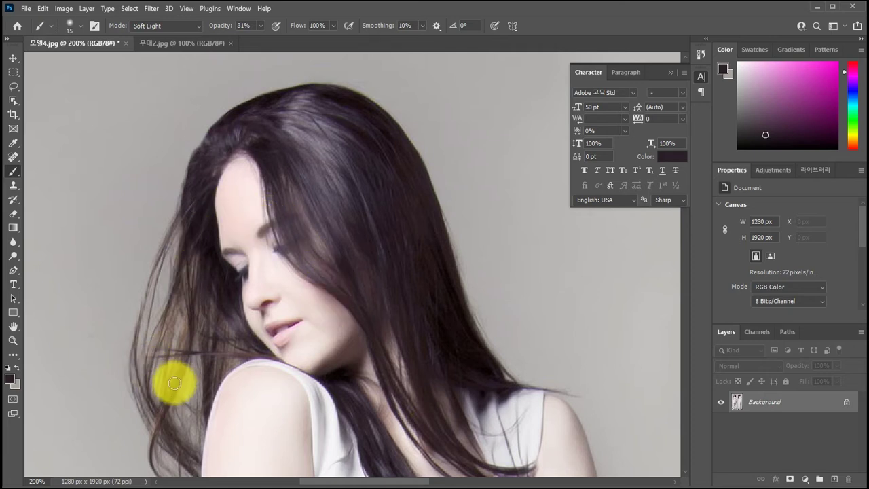
{"action": "left_click_drag", "start_coordinate": [186, 394], "coordinate": [190, 288]}
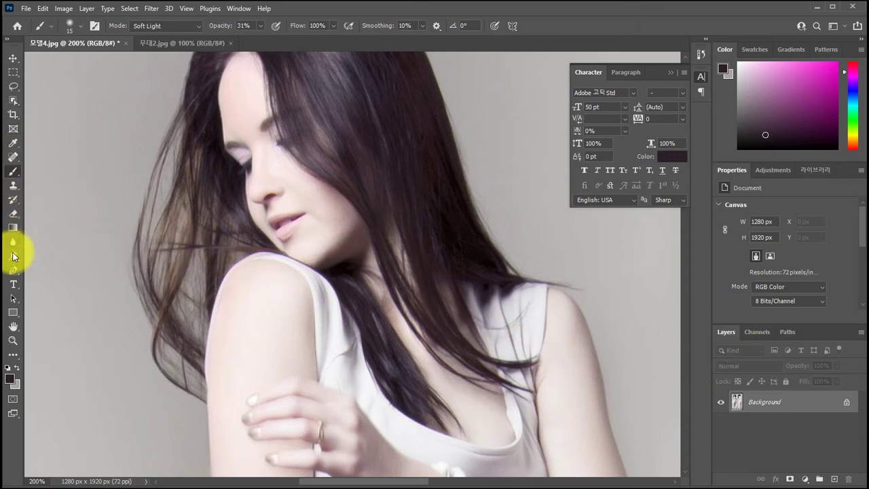
{"action": "left_click", "coordinate": [13, 272]}
{"action": "right_click", "coordinate": [13, 274]}
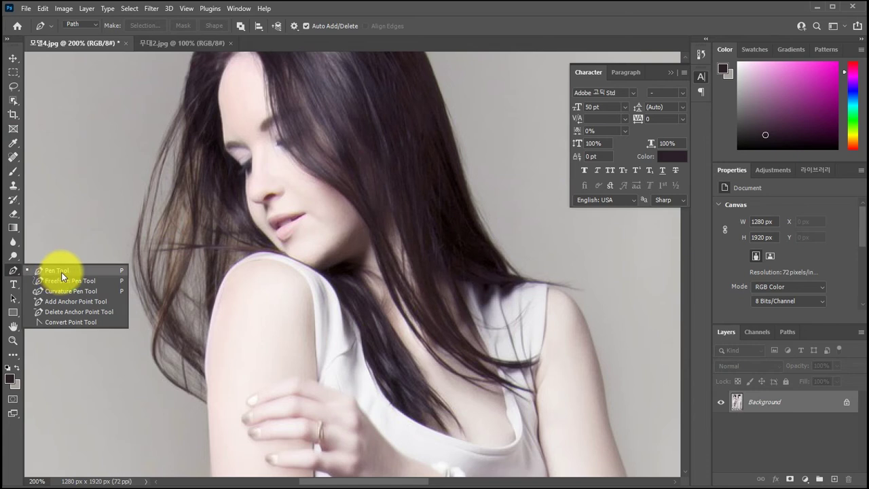
{"action": "left_click", "coordinate": [789, 332]}
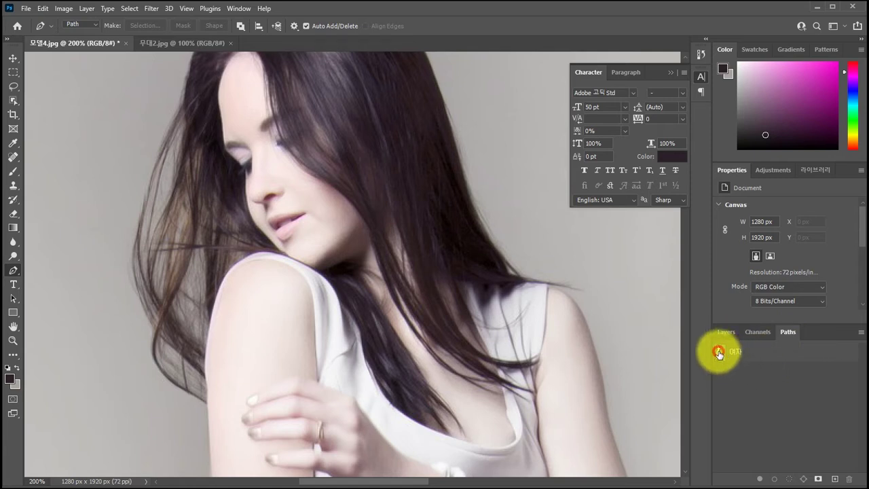
{"action": "left_click", "coordinate": [719, 354]}
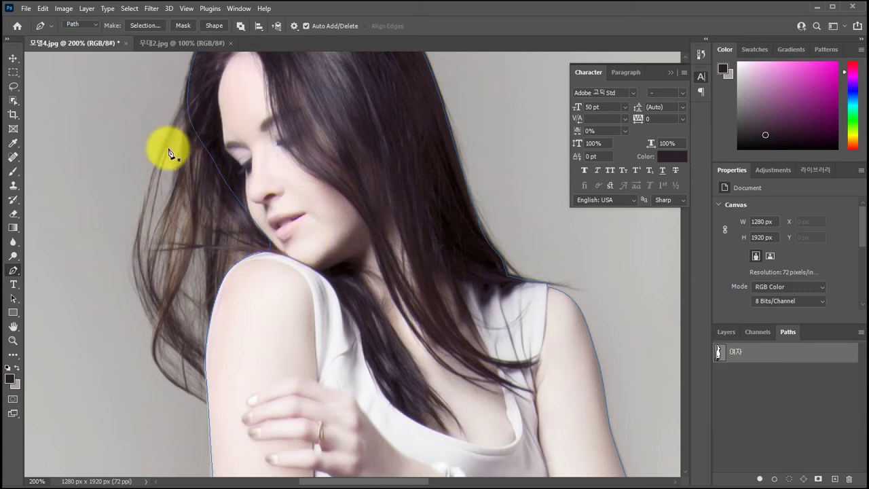
Examine how the path follows the model's hair, shoulder and arm, and hide it again.
{"action": "left_click_drag", "start_coordinate": [246, 220], "coordinate": [168, 334]}
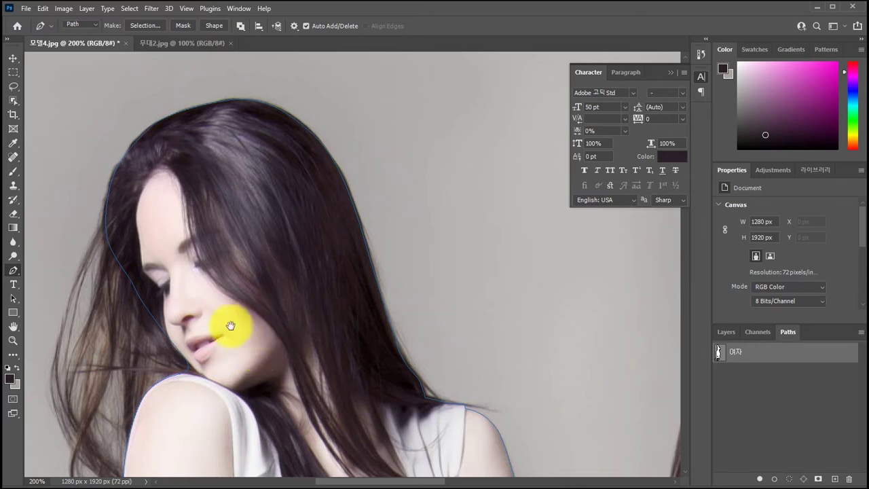
{"action": "left_click_drag", "start_coordinate": [248, 299], "coordinate": [355, 297]}
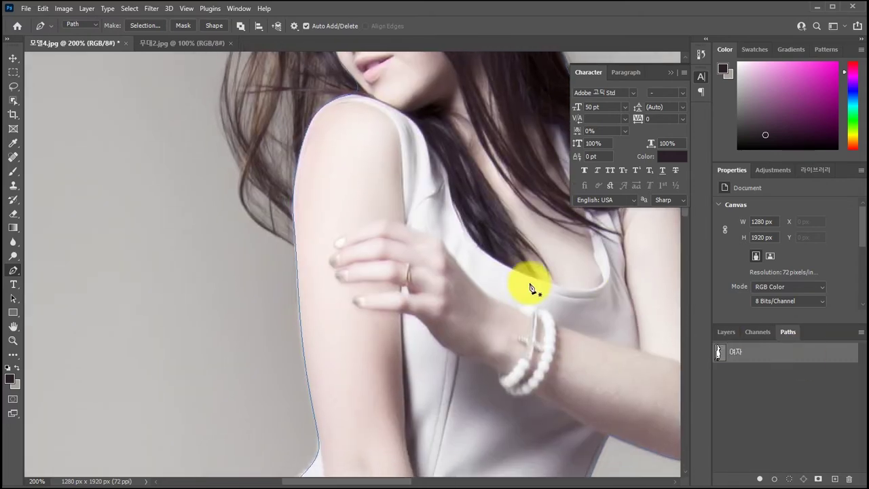
{"action": "left_click_drag", "start_coordinate": [481, 254], "coordinate": [317, 362]}
{"action": "left_click_drag", "start_coordinate": [319, 276], "coordinate": [316, 355]}
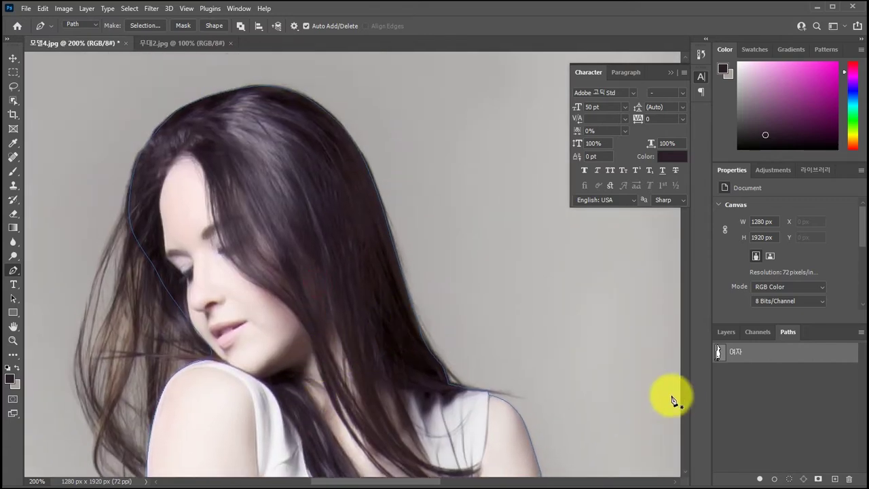
{"action": "left_click", "coordinate": [758, 396]}
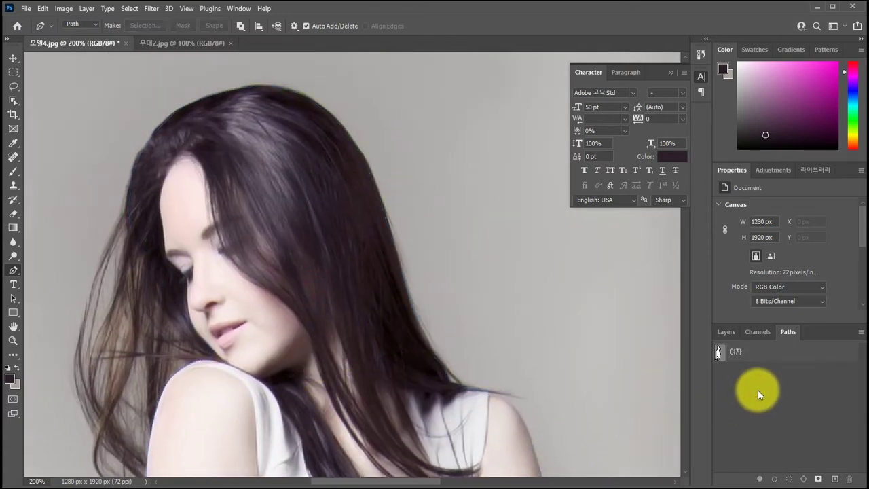
{"action": "left_click", "coordinate": [725, 332]}
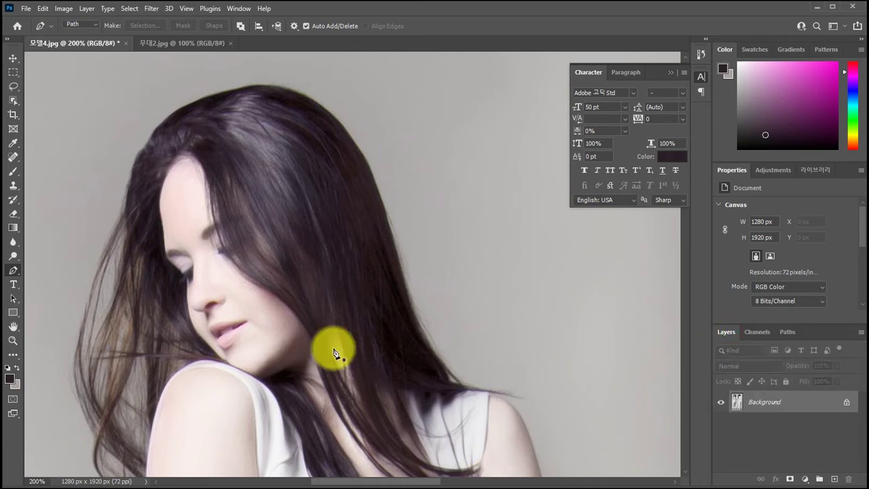
Lasso the loose hair on the left side of the model's face, from beside the forehead to the upper arm.
{"action": "left_click", "coordinate": [15, 85]}
{"action": "left_click", "coordinate": [43, 88]}
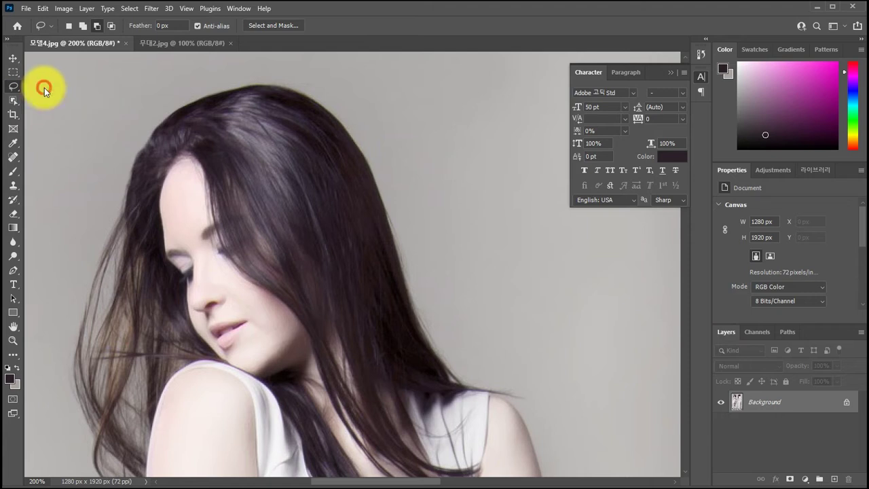
{"action": "left_click_drag", "start_coordinate": [149, 230], "coordinate": [163, 131]}
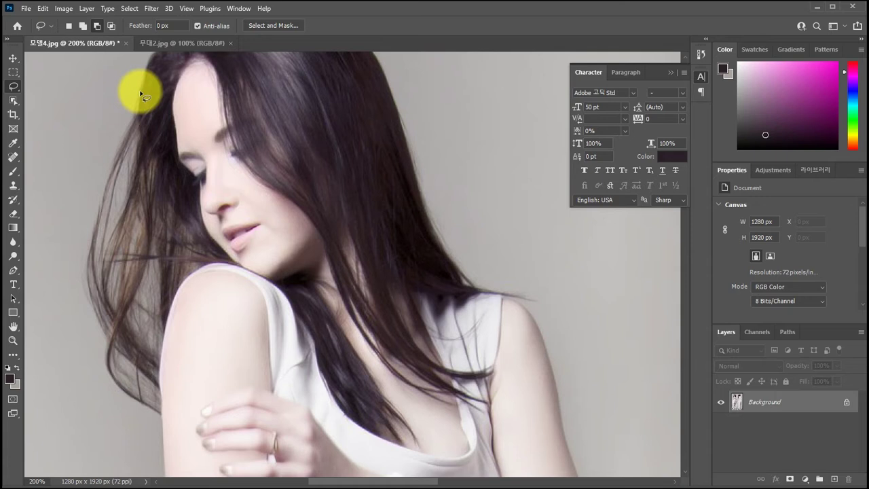
{"action": "mouse_move", "coordinate": [128, 77]}
{"action": "left_mouse_down"}
{"action": "mouse_move", "coordinate": [64, 218]}
{"action": "mouse_move", "coordinate": [64, 342]}
{"action": "mouse_move", "coordinate": [165, 430]}
{"action": "mouse_move", "coordinate": [184, 411]}
{"action": "mouse_move", "coordinate": [215, 284]}
{"action": "mouse_move", "coordinate": [249, 253]}
{"action": "mouse_move", "coordinate": [201, 147]}
{"action": "mouse_move", "coordinate": [155, 88]}
{"action": "mouse_move", "coordinate": [127, 80]}
{"action": "left_mouse_up"}
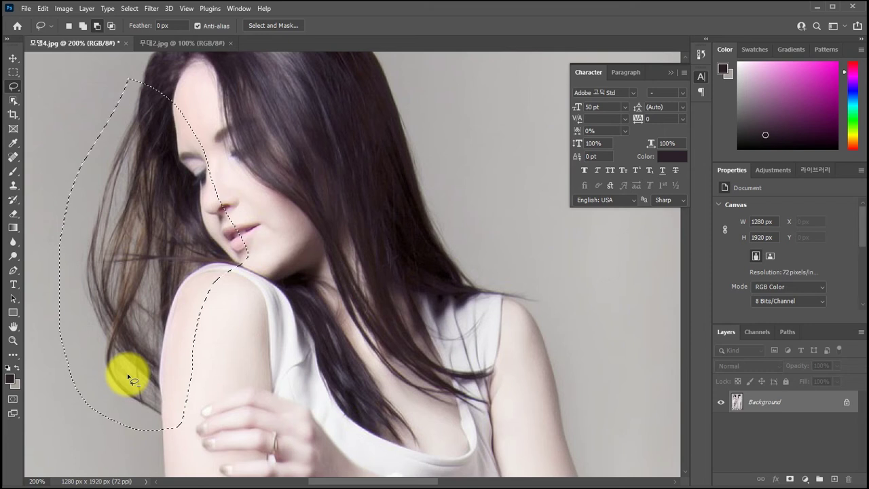
Add a narrow lasso area along the right edge of the hair, down to the stray strands over the shoulder.
{"action": "left_click_drag", "start_coordinate": [419, 238], "coordinate": [374, 248]}
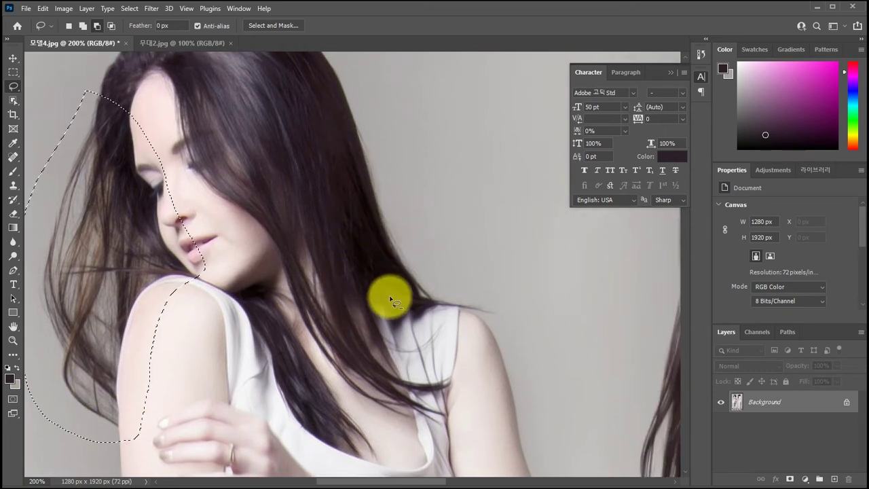
{"action": "left_click", "coordinate": [86, 29]}
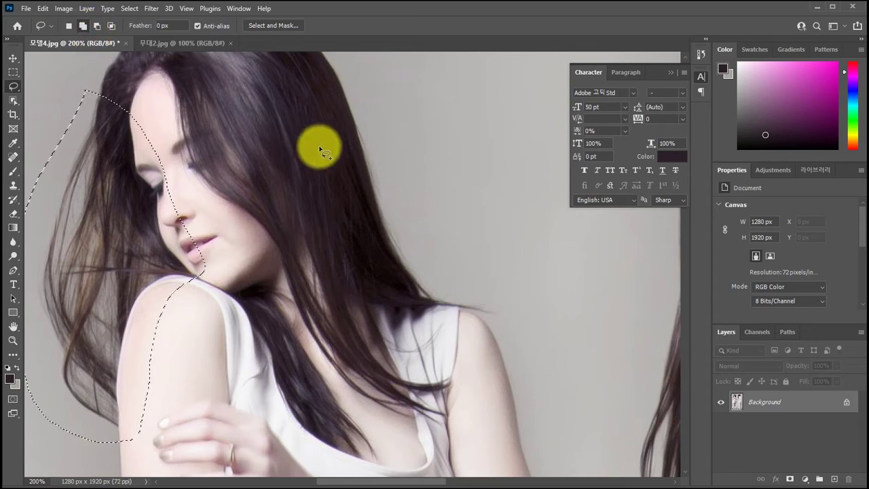
{"action": "mouse_move", "coordinate": [341, 114]}
{"action": "left_mouse_down"}
{"action": "mouse_move", "coordinate": [376, 274]}
{"action": "mouse_move", "coordinate": [417, 310]}
{"action": "mouse_move", "coordinate": [512, 328]}
{"action": "mouse_move", "coordinate": [518, 314]}
{"action": "mouse_move", "coordinate": [421, 228]}
{"action": "mouse_move", "coordinate": [427, 238]}
{"action": "mouse_move", "coordinate": [381, 128]}
{"action": "mouse_move", "coordinate": [336, 107]}
{"action": "left_mouse_up"}
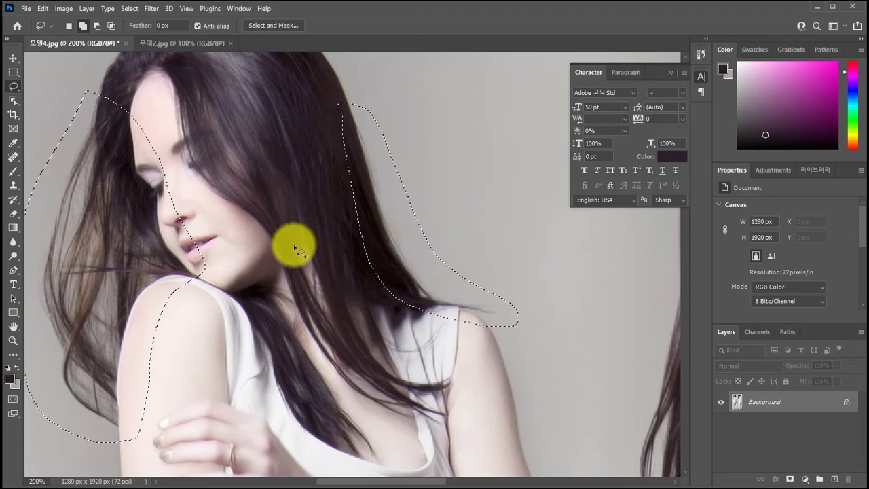
{"action": "left_click_drag", "start_coordinate": [277, 222], "coordinate": [301, 223]}
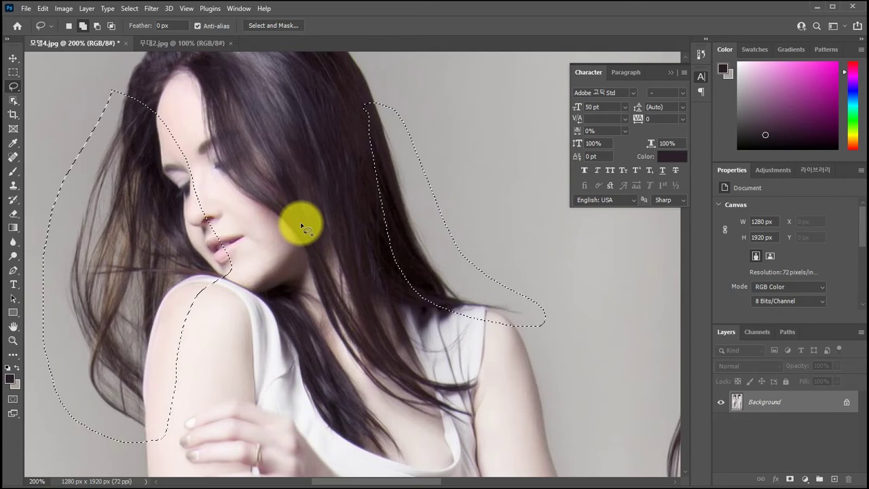
Start a Color Range selection from the dark hair tone and add the lighter brown and fine outer strand tones.
{"action": "left_click", "coordinate": [136, 9]}
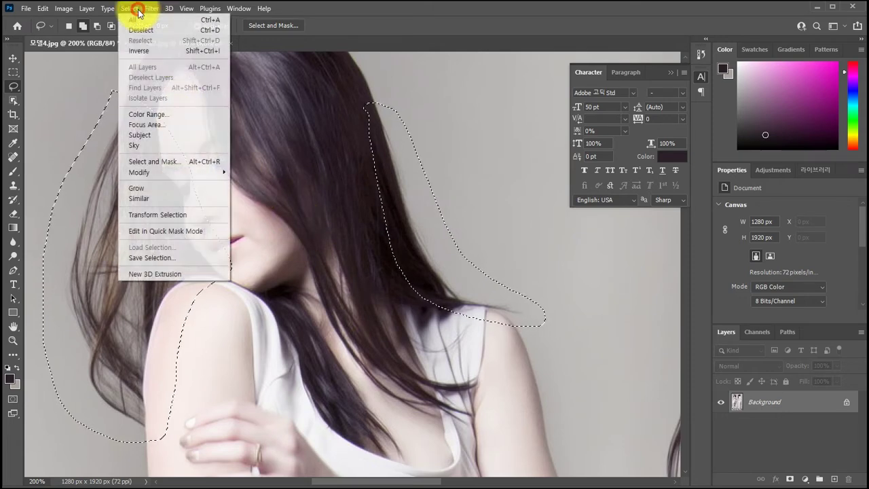
{"action": "left_click", "coordinate": [150, 115]}
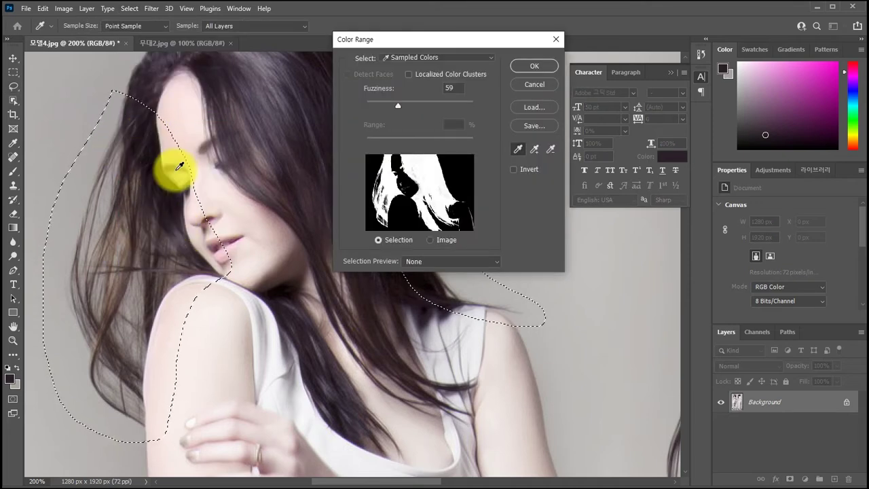
{"action": "left_click", "coordinate": [518, 148]}
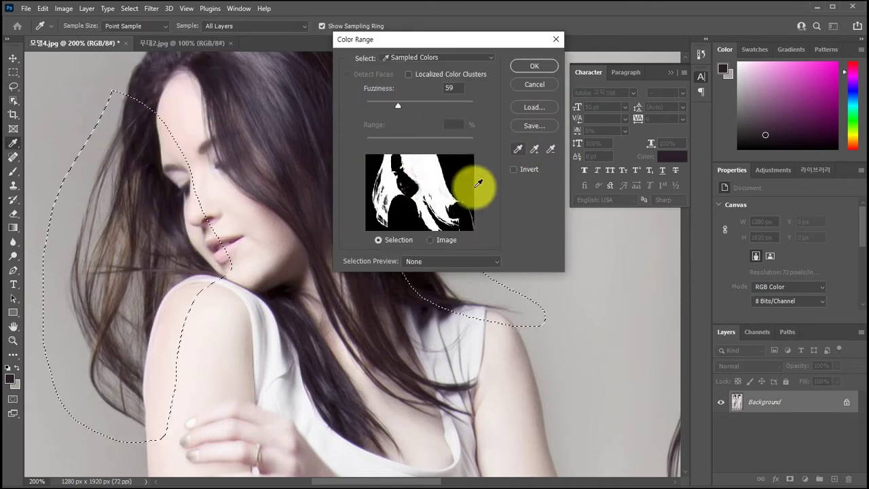
{"action": "left_click", "coordinate": [151, 169]}
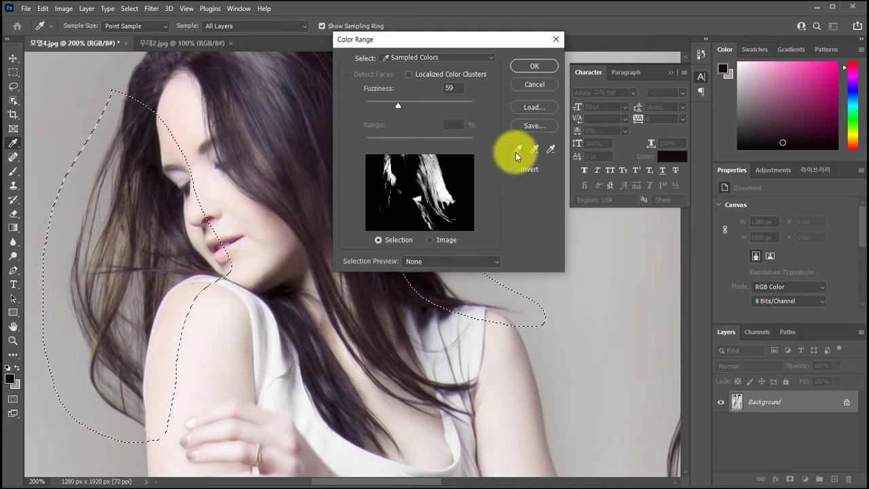
{"action": "left_click", "coordinate": [534, 149]}
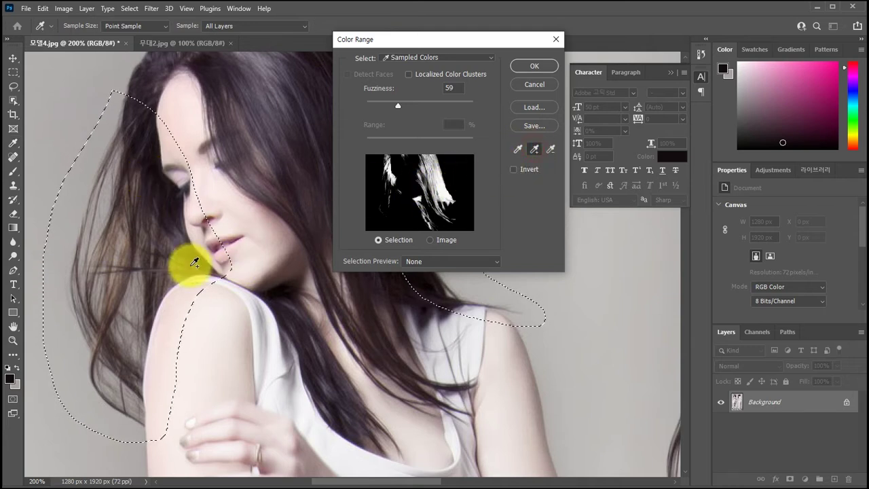
{"action": "left_click", "coordinate": [126, 285]}
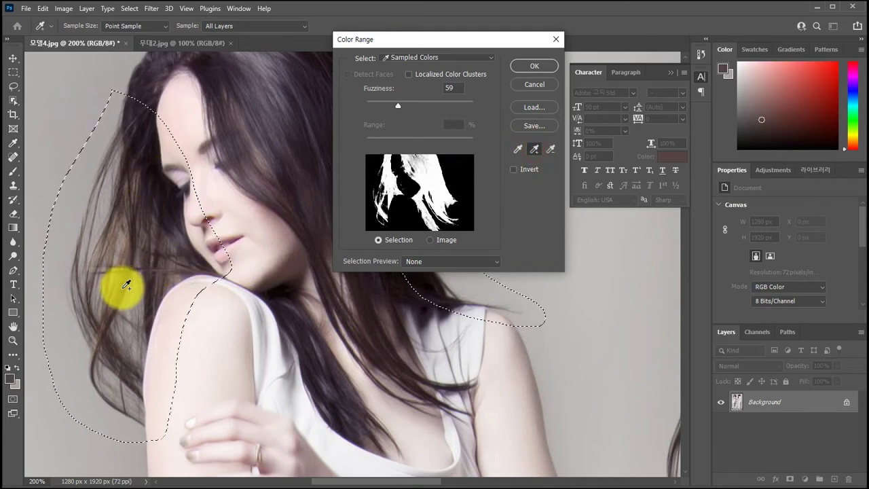
{"action": "left_click", "coordinate": [84, 236]}
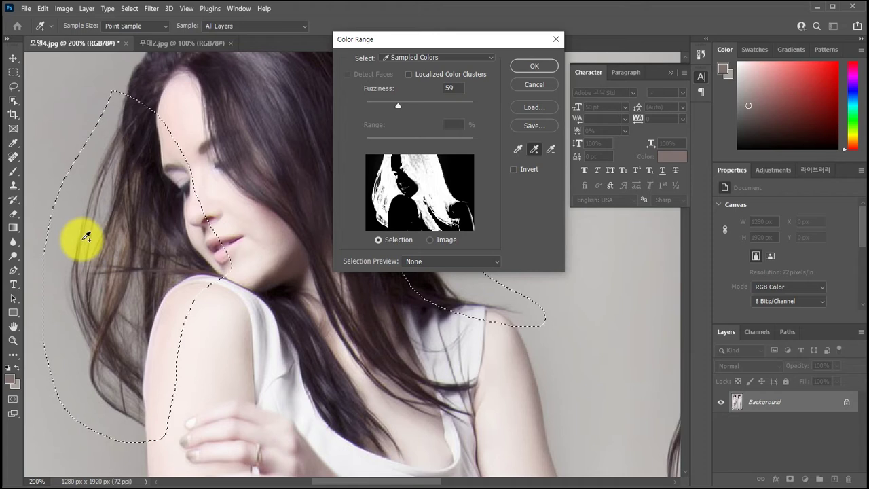
Subtract the grey background tones showing between the loose hair strands from the Color Range sample.
{"action": "left_click", "coordinate": [550, 149]}
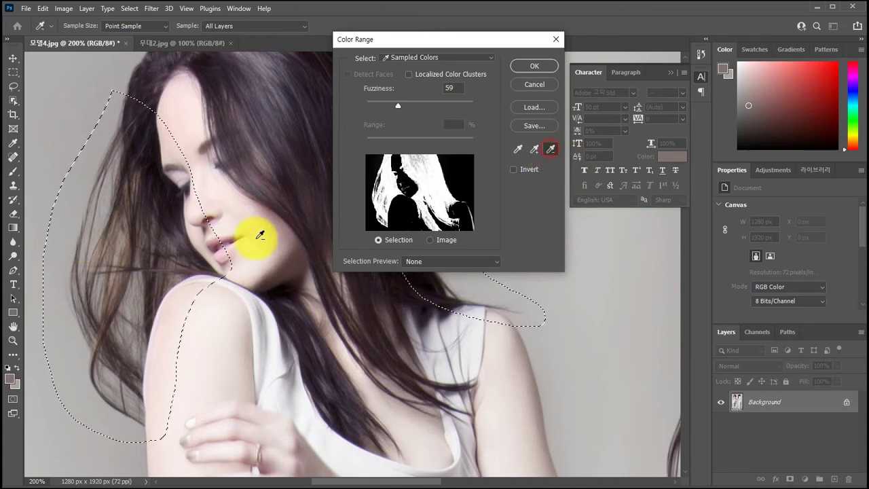
{"action": "left_click", "coordinate": [98, 231]}
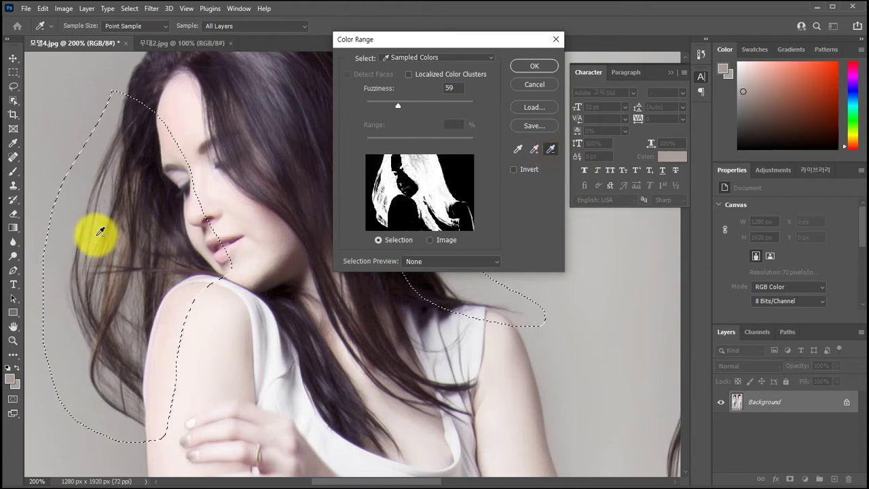
{"action": "left_click", "coordinate": [87, 248]}
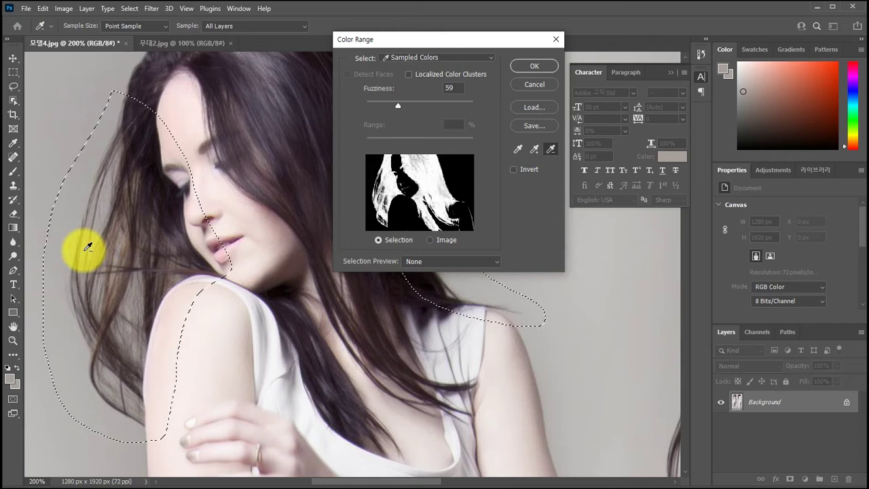
{"action": "left_click", "coordinate": [102, 292]}
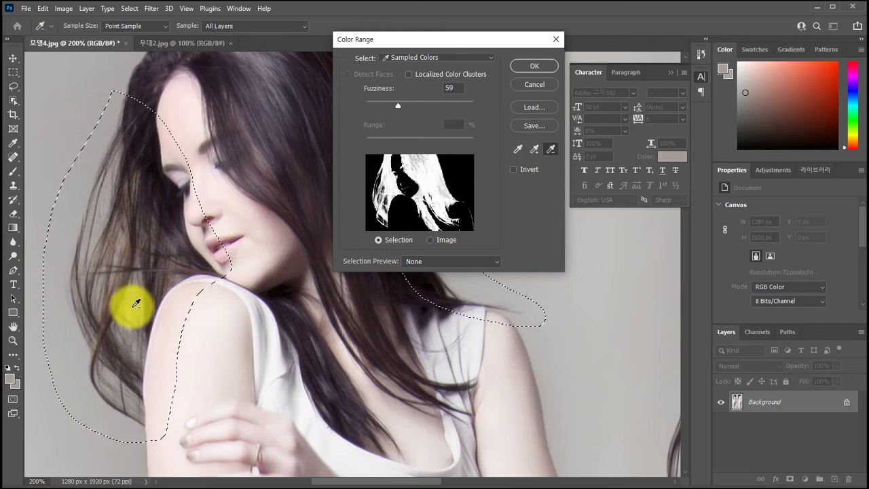
{"action": "left_click", "coordinate": [137, 347]}
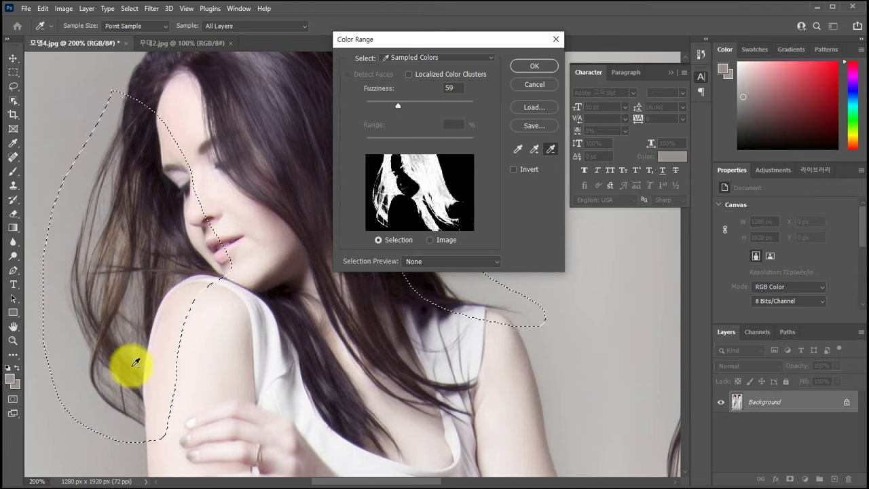
{"action": "left_click", "coordinate": [115, 376]}
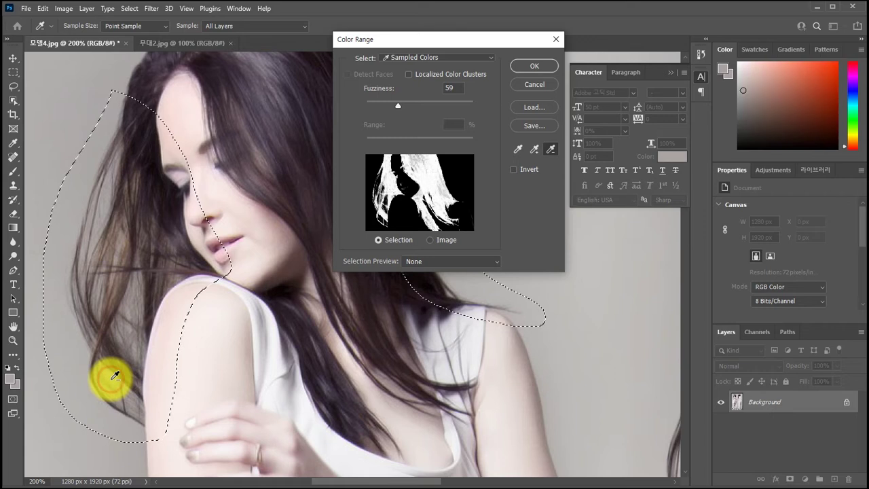
Add a fine outer strand tone back to the Color Range sample and subtract a background tone within the lower hair.
{"action": "left_click", "coordinate": [534, 149]}
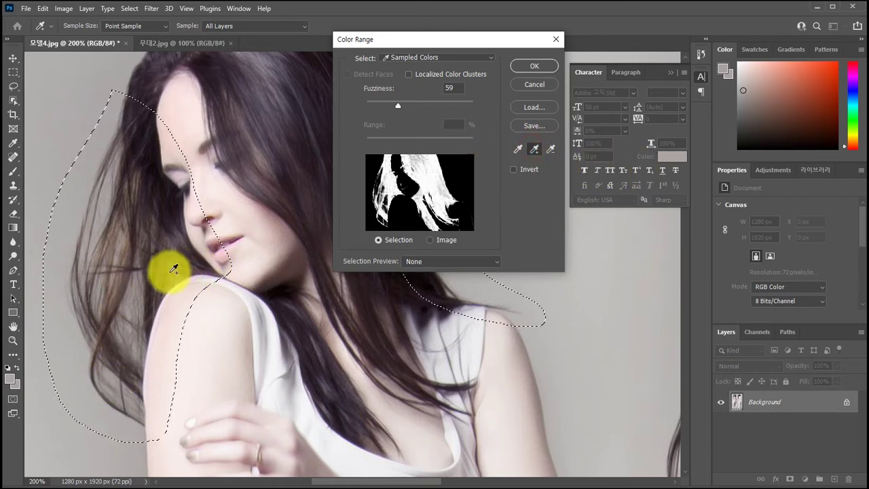
{"action": "left_click", "coordinate": [86, 227]}
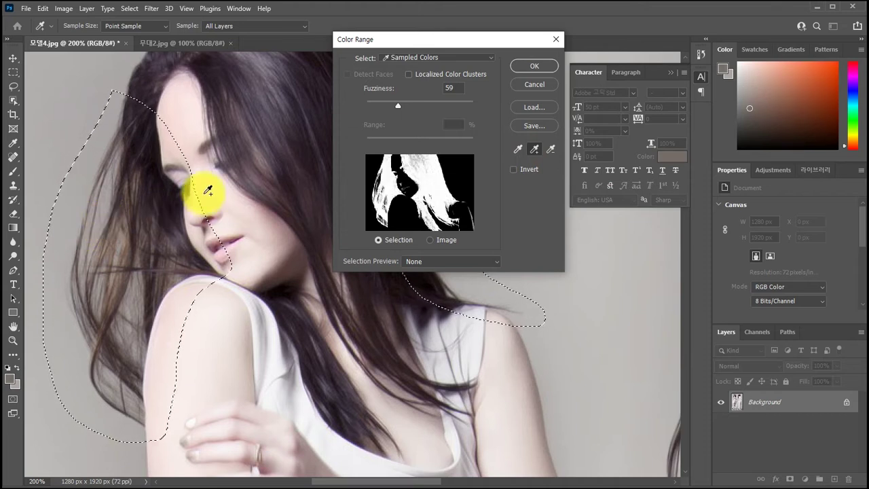
{"action": "left_click", "coordinate": [550, 150]}
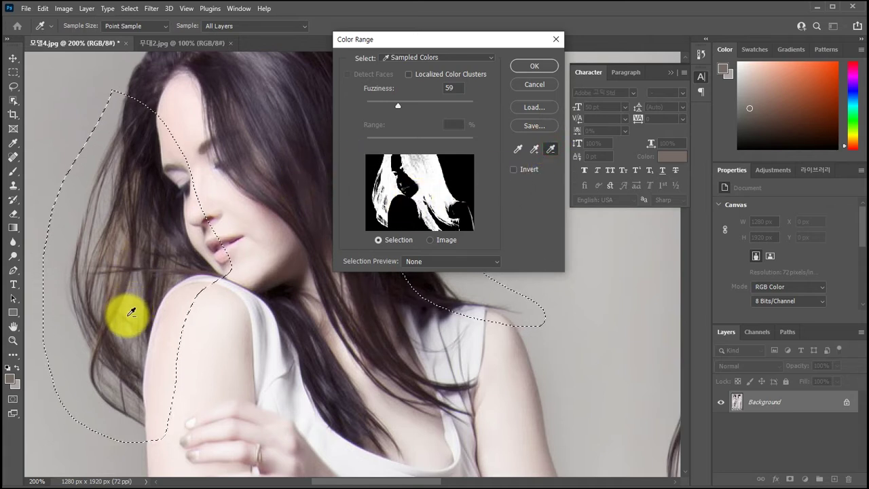
{"action": "left_click", "coordinate": [139, 351]}
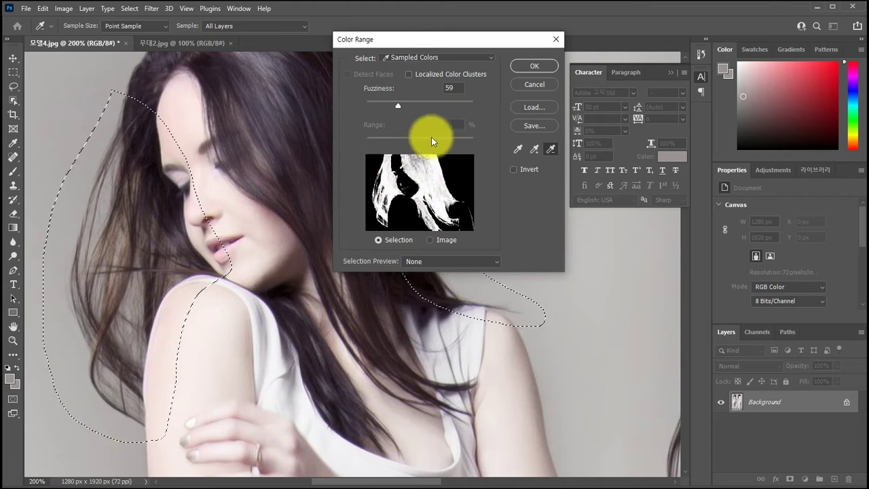
Preview the Color Range selection in the document as Grayscale.
{"action": "left_click", "coordinate": [428, 262]}
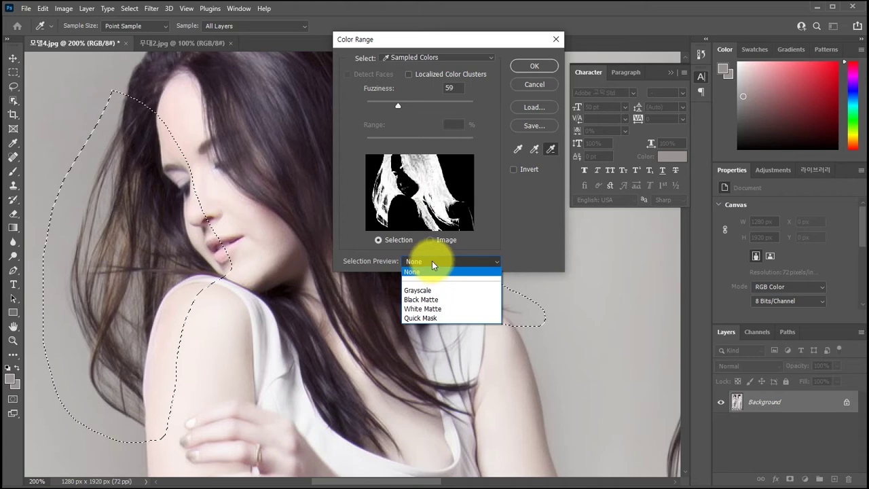
{"action": "left_click", "coordinate": [424, 290]}
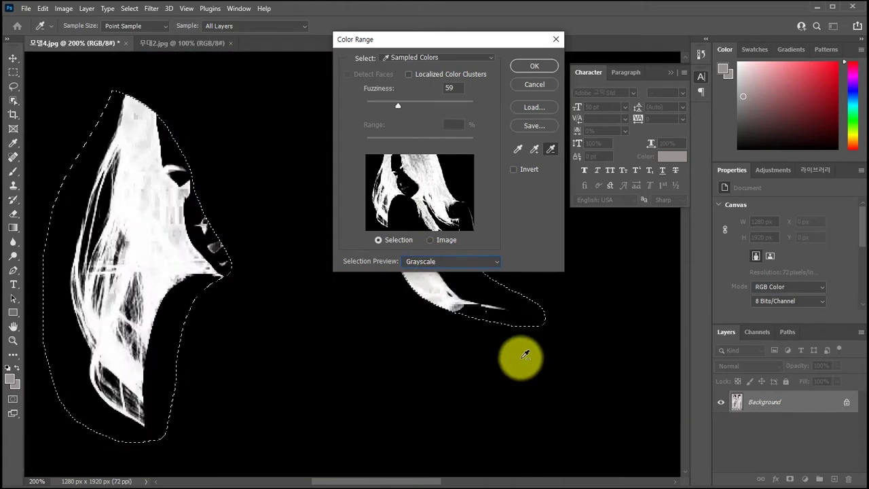
{"action": "left_click", "coordinate": [220, 245]}
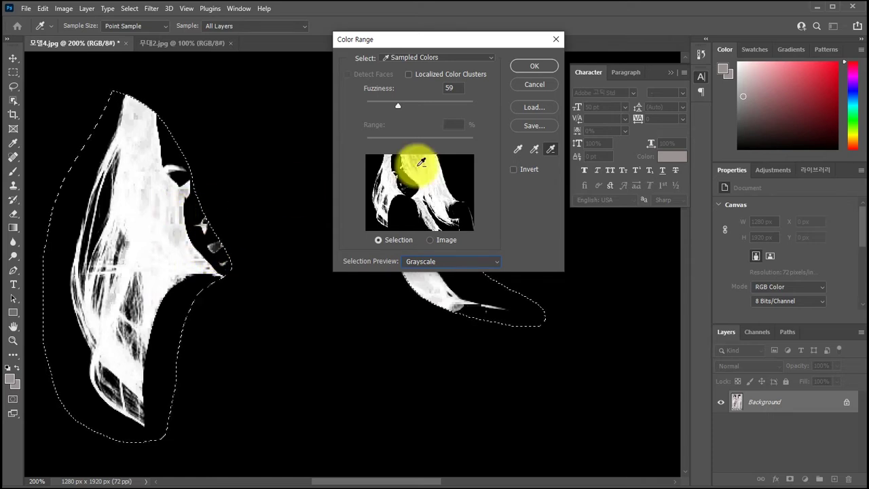
Add the dark tones inside the main hair mass beside the face and the lower strands to the Color Range sample.
{"action": "left_click", "coordinate": [535, 151]}
{"action": "left_click", "coordinate": [175, 204]}
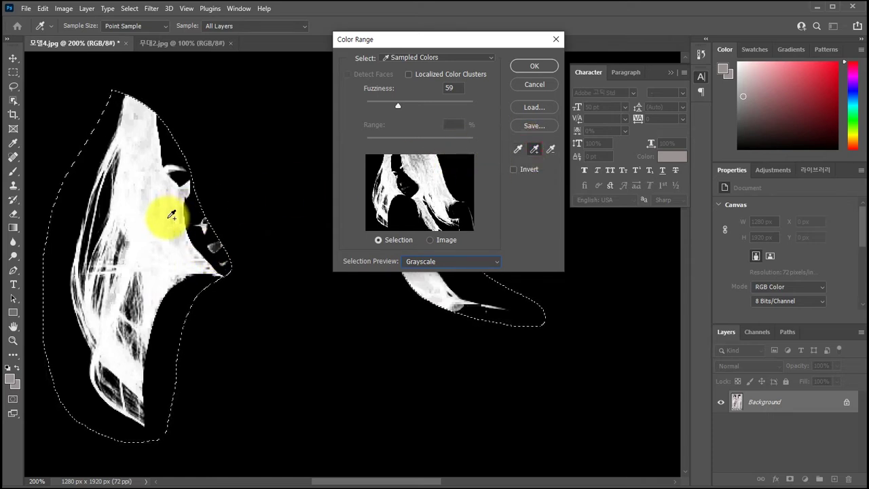
{"action": "left_click", "coordinate": [176, 213]}
{"action": "mouse_move", "coordinate": [176, 213]}
{"action": "left_mouse_down"}
{"action": "mouse_move", "coordinate": [175, 184]}
{"action": "mouse_move", "coordinate": [142, 260]}
{"action": "left_mouse_up"}
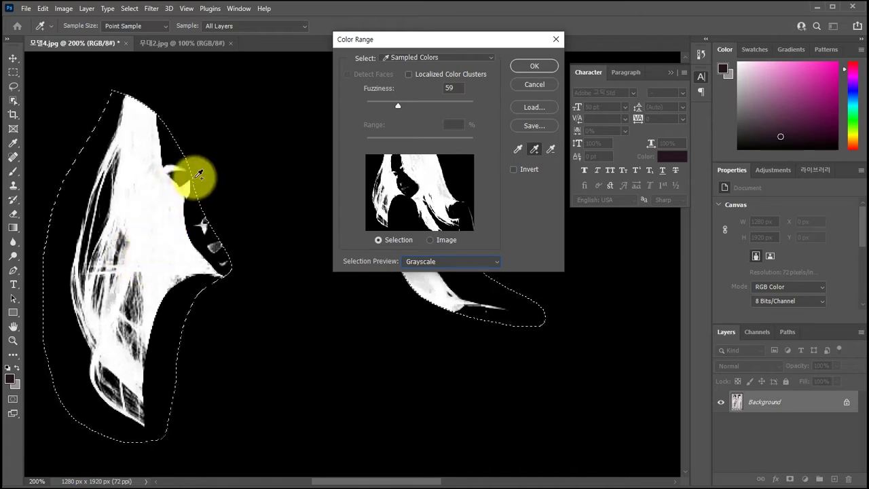
{"action": "left_click_drag", "start_coordinate": [160, 163], "coordinate": [178, 229]}
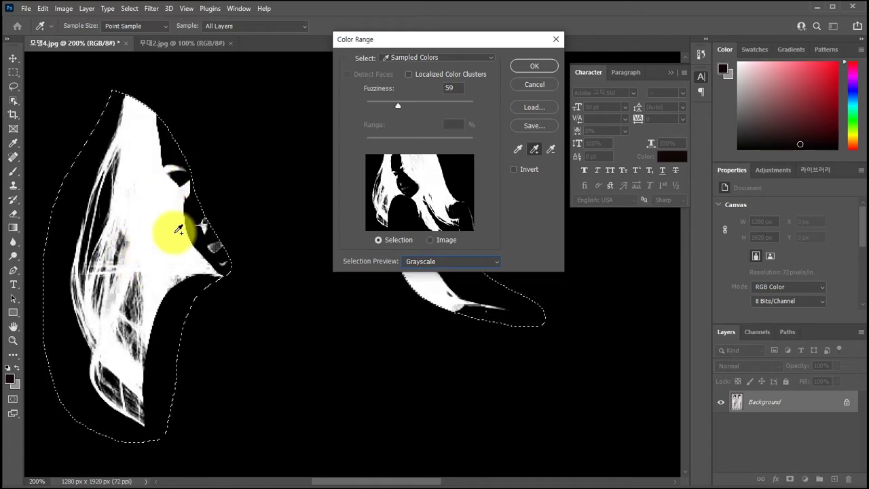
{"action": "left_click_drag", "start_coordinate": [136, 305], "coordinate": [164, 367]}
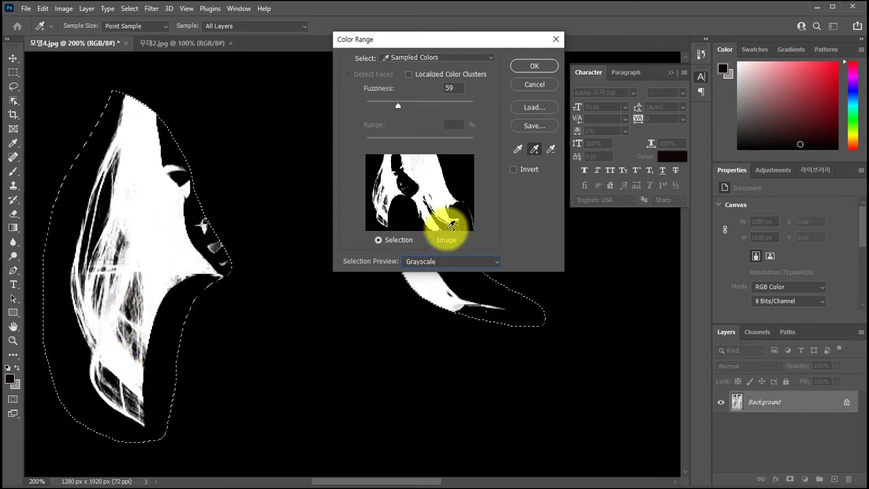
Set the Color Range fuzziness to 62, check both hair areas in the preview and apply the selection.
{"action": "mouse_move", "coordinate": [398, 106]}
{"action": "left_mouse_down"}
{"action": "mouse_move", "coordinate": [408, 107]}
{"action": "mouse_move", "coordinate": [387, 108]}
{"action": "left_mouse_up"}
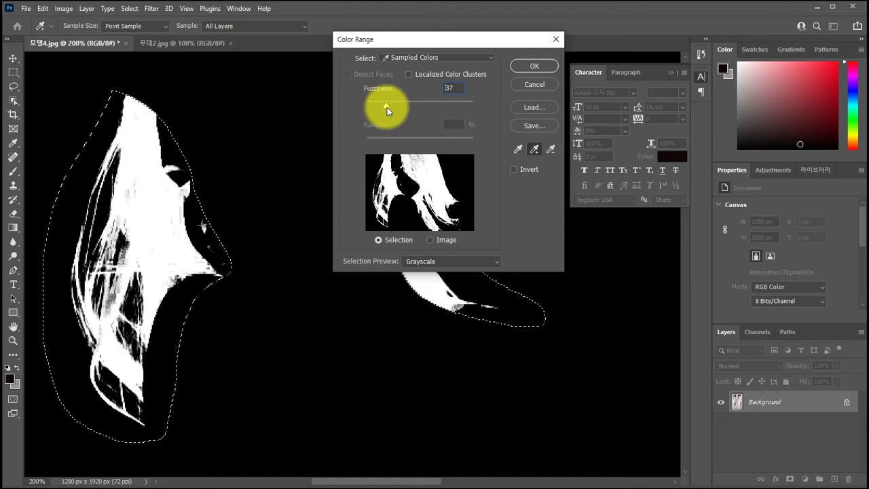
{"action": "mouse_move", "coordinate": [387, 107]}
{"action": "left_mouse_down"}
{"action": "mouse_move", "coordinate": [427, 99]}
{"action": "mouse_move", "coordinate": [401, 103]}
{"action": "left_mouse_up"}
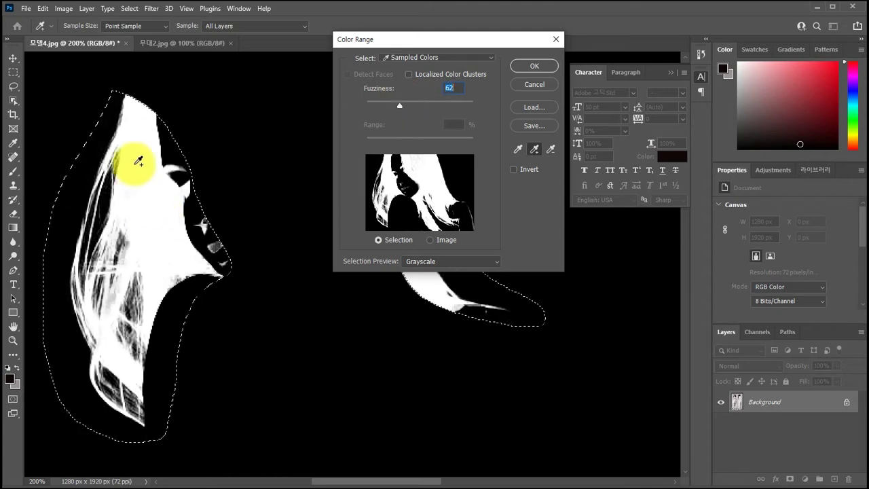
{"action": "left_click", "coordinate": [397, 39]}
{"action": "left_click_drag", "start_coordinate": [397, 40], "coordinate": [136, 139]}
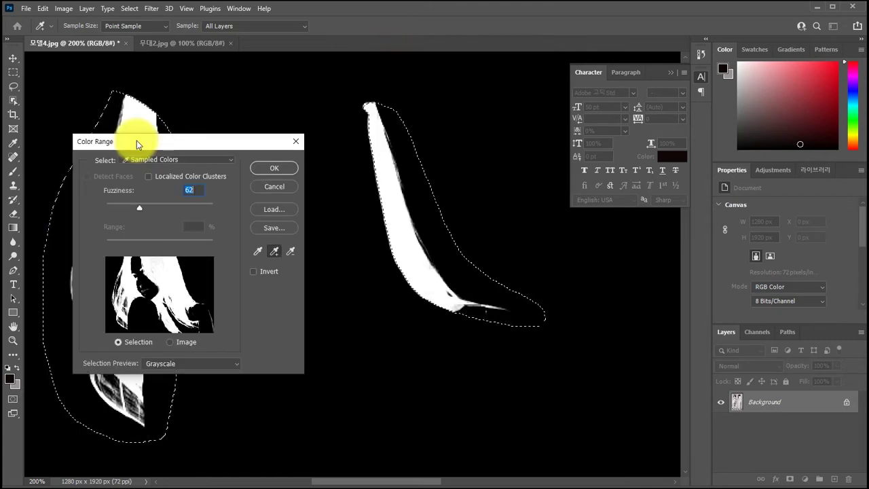
{"action": "left_click_drag", "start_coordinate": [210, 140], "coordinate": [458, 79]}
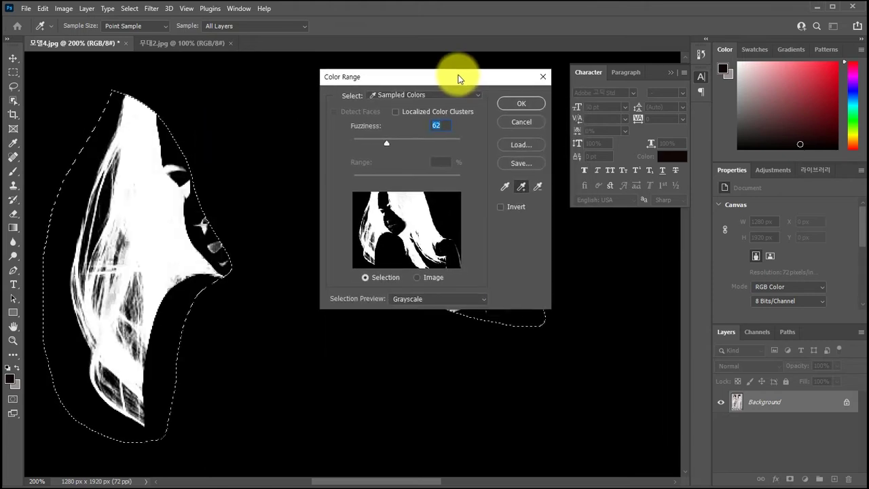
{"action": "left_click", "coordinate": [523, 105]}
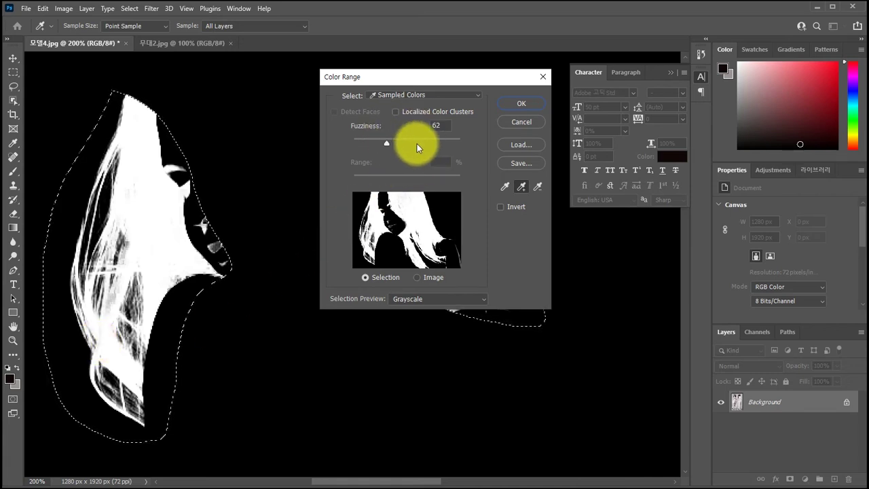
{"action": "left_click", "coordinate": [521, 105]}
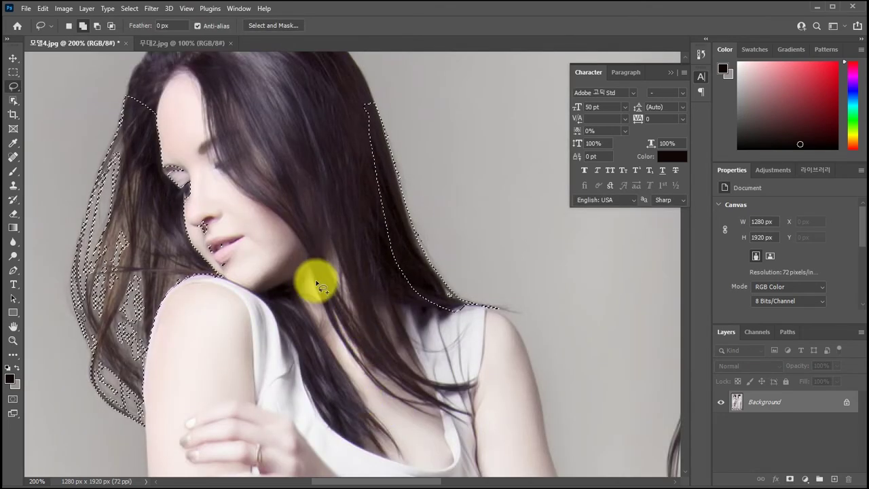
Open the hair selection in Select and Mask.
{"action": "left_click", "coordinate": [269, 25]}
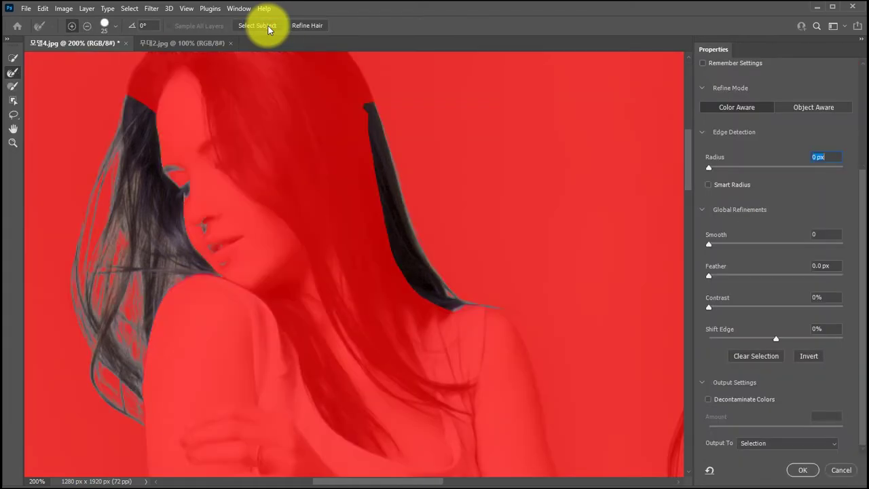
{"action": "left_click_drag", "start_coordinate": [188, 275], "coordinate": [166, 248]}
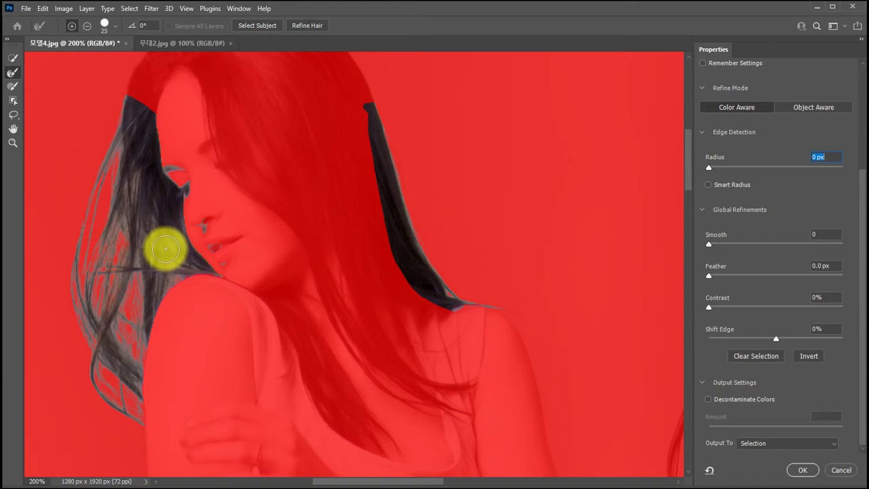
{"action": "key", "text": "ctrl+plus"}
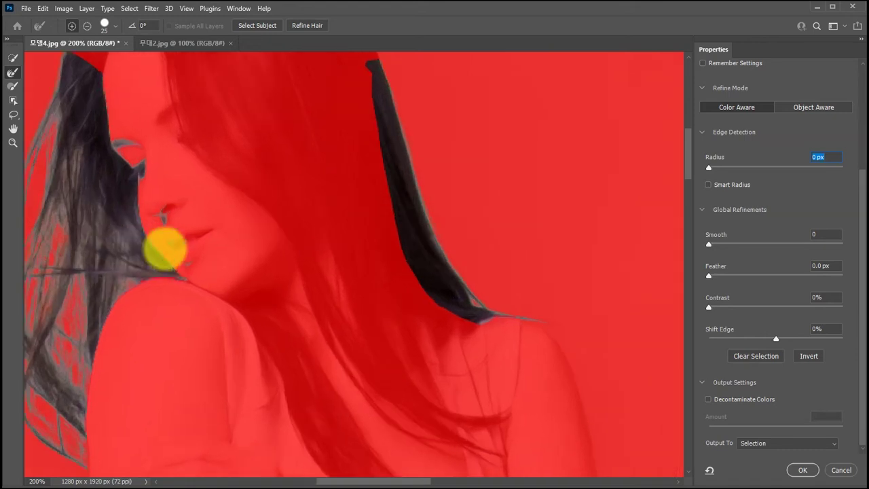
{"action": "left_click_drag", "start_coordinate": [165, 250], "coordinate": [336, 272]}
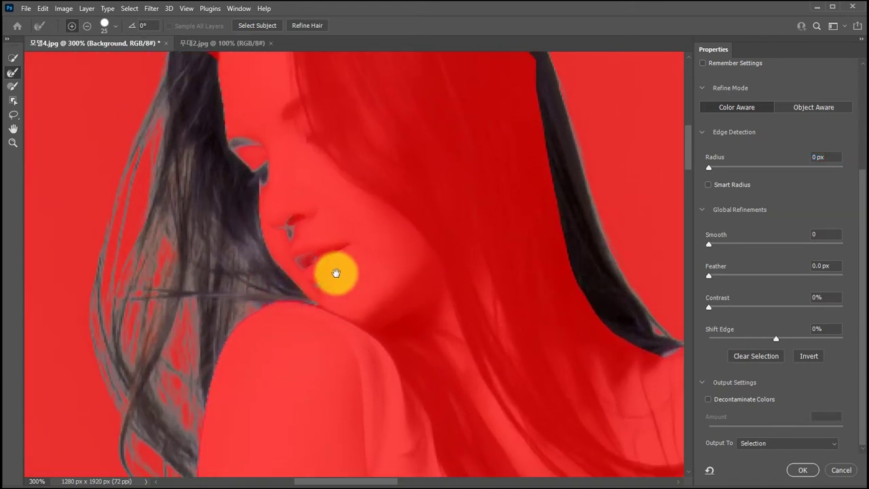
{"action": "mouse_move", "coordinate": [267, 195]}
{"action": "left_mouse_down"}
{"action": "mouse_move", "coordinate": [288, 202]}
{"action": "mouse_move", "coordinate": [256, 212]}
{"action": "mouse_move", "coordinate": [270, 180]}
{"action": "left_mouse_up"}
Try the On Black view mode at 48% opacity for judging the hair selection.
{"action": "scroll", "coordinate": [768, 122], "scroll_direction": "up", "scroll_amount": 3}
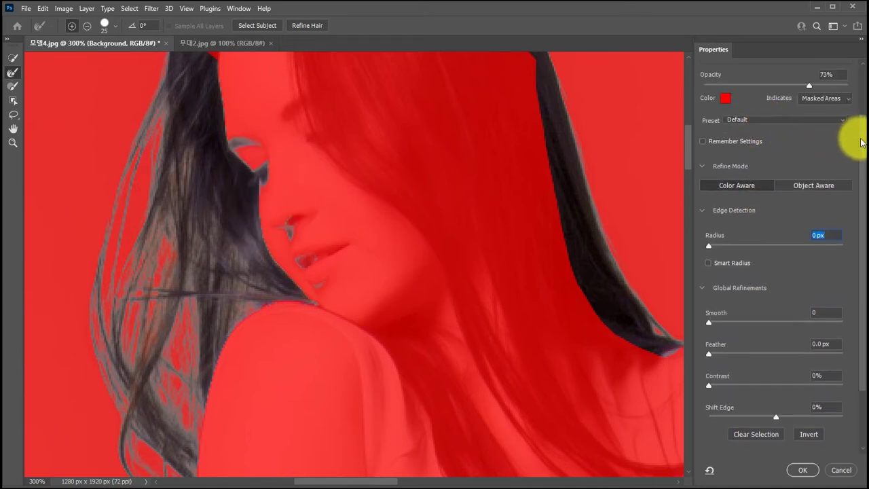
{"action": "scroll", "coordinate": [842, 102], "scroll_direction": "up", "scroll_amount": 3}
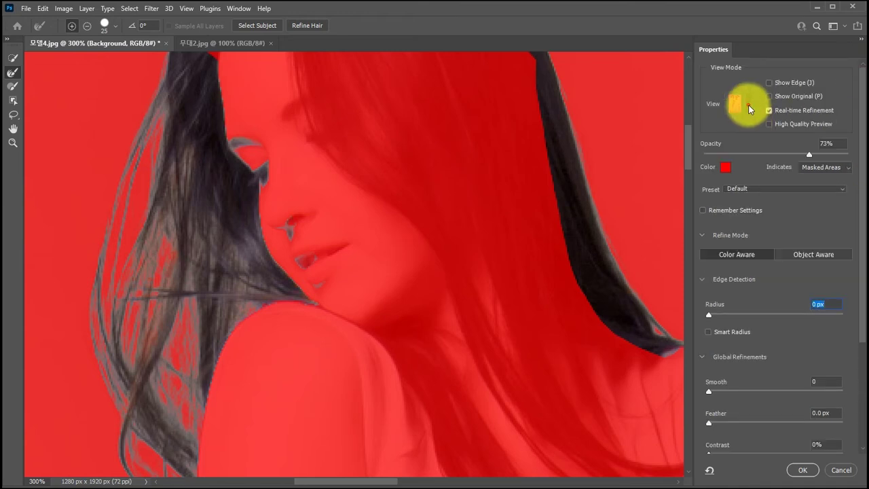
{"action": "left_click", "coordinate": [749, 109]}
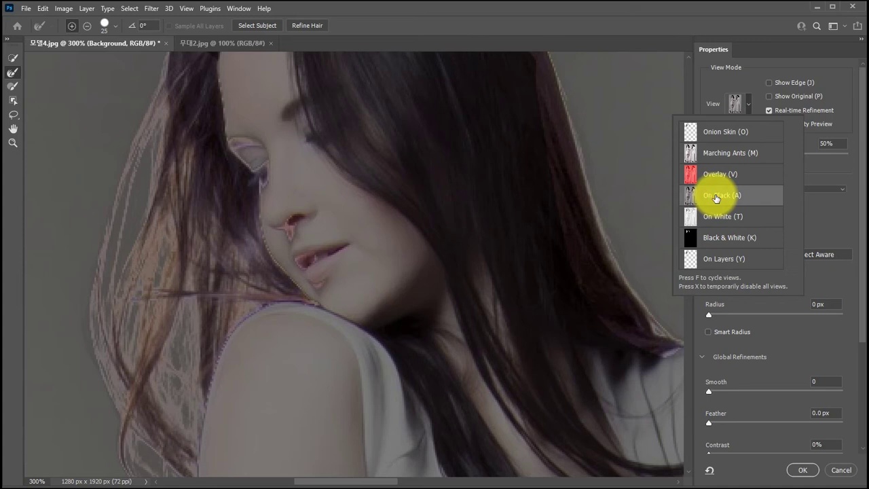
{"action": "left_click", "coordinate": [840, 165]}
{"action": "left_click_drag", "start_coordinate": [776, 155], "coordinate": [761, 170]}
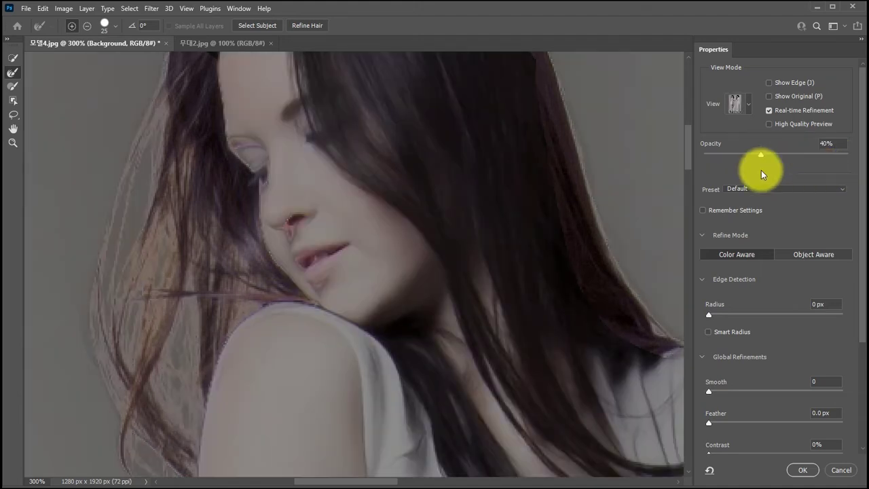
{"action": "left_click_drag", "start_coordinate": [762, 170], "coordinate": [774, 170]}
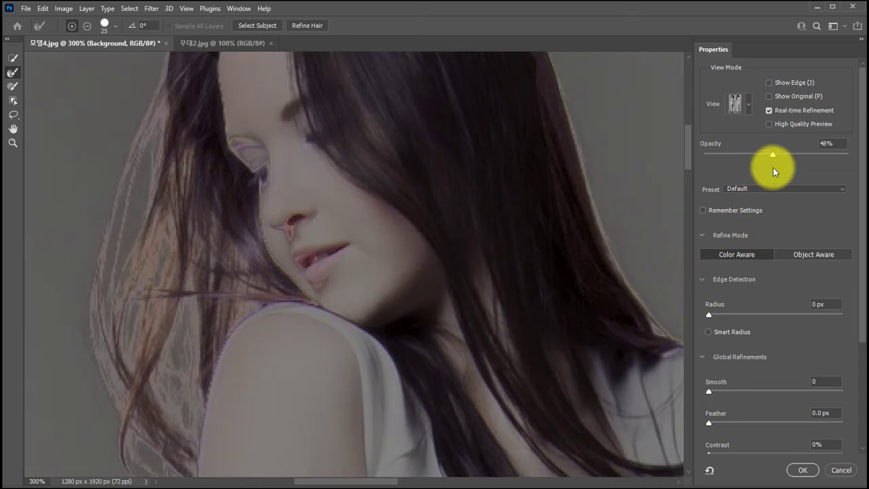
{"action": "left_click", "coordinate": [772, 153]}
Show the selection in Overlay view with the red mask at 100% opacity.
{"action": "left_click", "coordinate": [748, 104]}
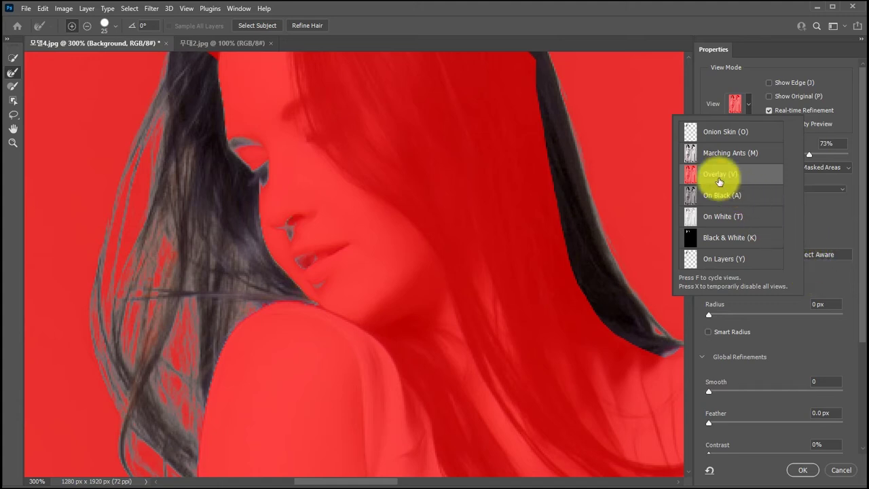
{"action": "left_click", "coordinate": [754, 177]}
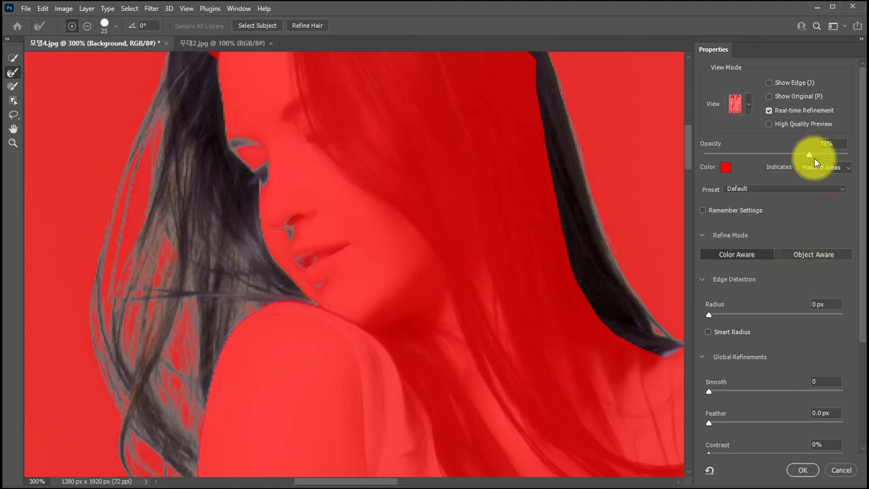
{"action": "left_click_drag", "start_coordinate": [820, 155], "coordinate": [857, 156]}
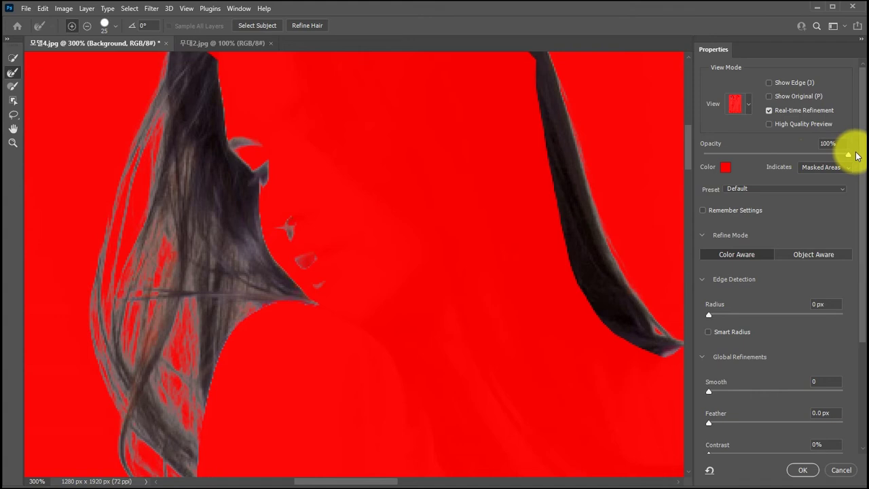
{"action": "left_click_drag", "start_coordinate": [829, 151], "coordinate": [863, 155]}
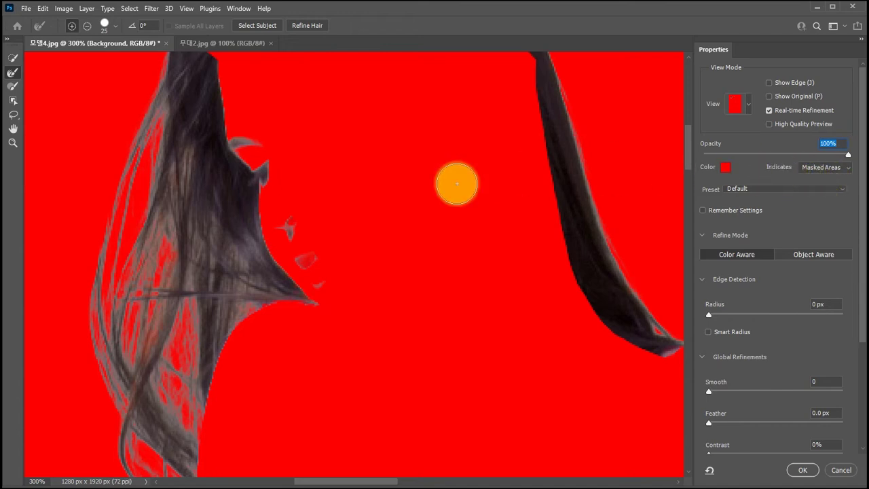
Using the Brush tool at size 25 in add mode, paint the nose and lips beside the hair into the selection.
{"action": "left_click", "coordinate": [14, 85]}
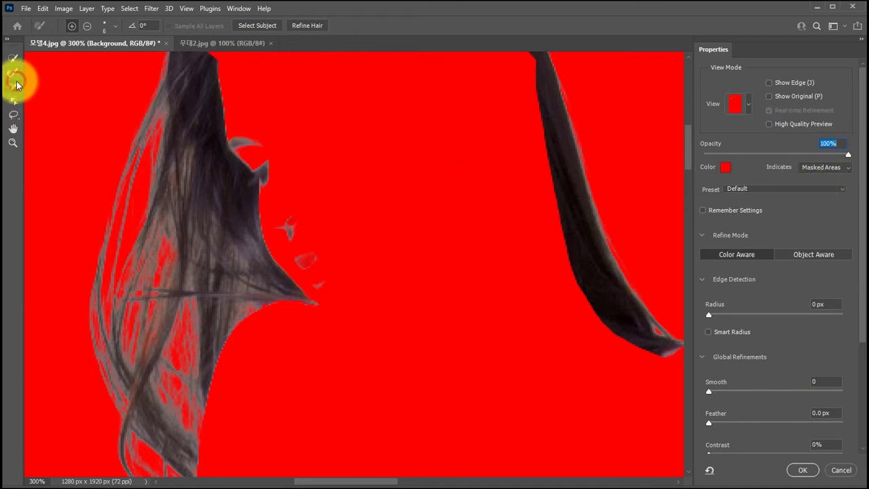
{"action": "key", "text": "bracketright"}
{"action": "key", "text": "bracketright"}
{"action": "key", "text": "bracketright"}
{"action": "key", "text": "bracketright"}
{"action": "key", "text": "bracketright"}
{"action": "key", "text": "bracketright"}
{"action": "key", "text": "bracketright"}
{"action": "left_click", "coordinate": [242, 119]}
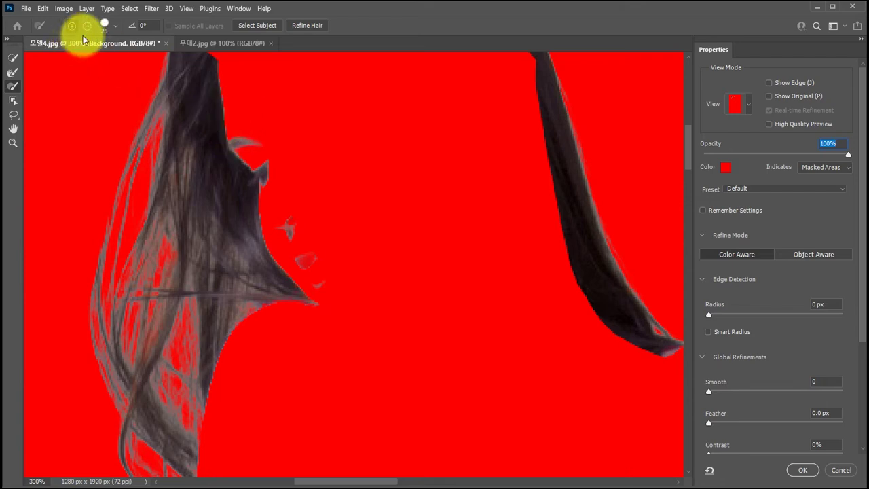
{"action": "mouse_move", "coordinate": [272, 139]}
{"action": "left_mouse_down"}
{"action": "mouse_move", "coordinate": [241, 283]}
{"action": "mouse_move", "coordinate": [242, 161]}
{"action": "left_mouse_up"}
{"action": "mouse_move", "coordinate": [338, 224]}
{"action": "left_mouse_down"}
{"action": "mouse_move", "coordinate": [326, 194]}
{"action": "mouse_move", "coordinate": [277, 190]}
{"action": "mouse_move", "coordinate": [292, 243]}
{"action": "left_mouse_up"}
{"action": "left_click_drag", "start_coordinate": [125, 155], "coordinate": [39, 97]}
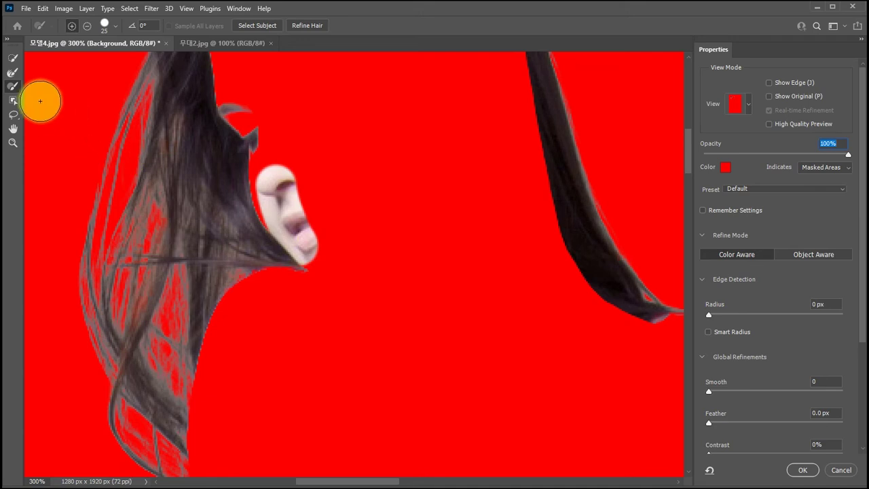
Brush the eye, the forehead edge and the chin around the hair tip into the selection.
{"action": "left_click_drag", "start_coordinate": [224, 138], "coordinate": [256, 184]}
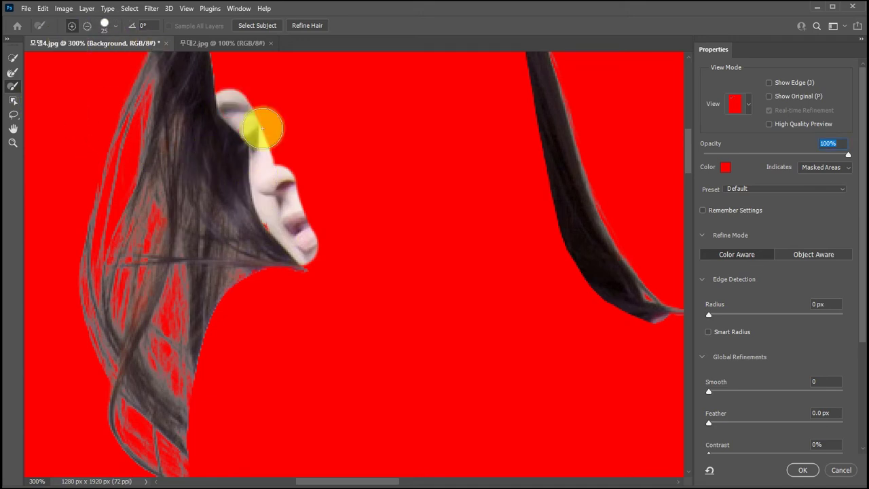
{"action": "left_click_drag", "start_coordinate": [260, 129], "coordinate": [210, 89]}
{"action": "mouse_move", "coordinate": [280, 245]}
{"action": "left_mouse_down"}
{"action": "mouse_move", "coordinate": [295, 263]}
{"action": "mouse_move", "coordinate": [266, 235]}
{"action": "mouse_move", "coordinate": [237, 181]}
{"action": "mouse_move", "coordinate": [252, 176]}
{"action": "mouse_move", "coordinate": [302, 198]}
{"action": "left_mouse_up"}
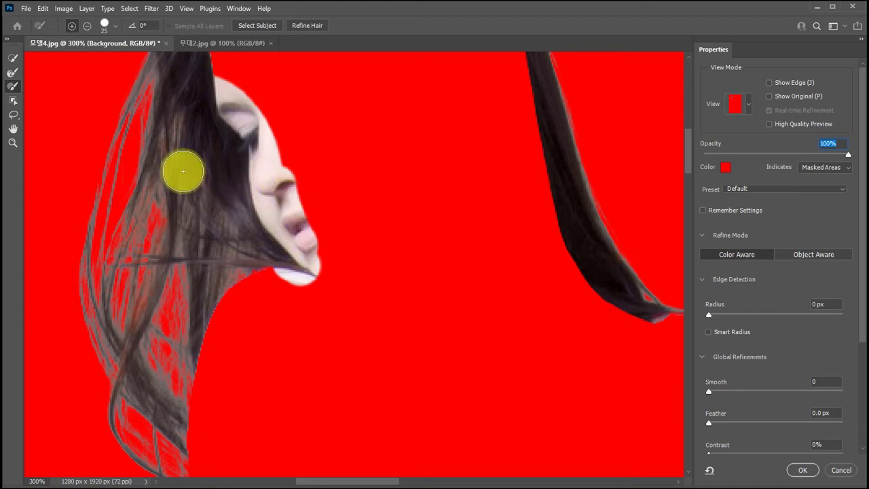
{"action": "mouse_move", "coordinate": [184, 169]}
{"action": "left_mouse_down"}
{"action": "mouse_move", "coordinate": [158, 145]}
{"action": "mouse_move", "coordinate": [131, 134]}
{"action": "mouse_move", "coordinate": [142, 170]}
{"action": "left_mouse_up"}
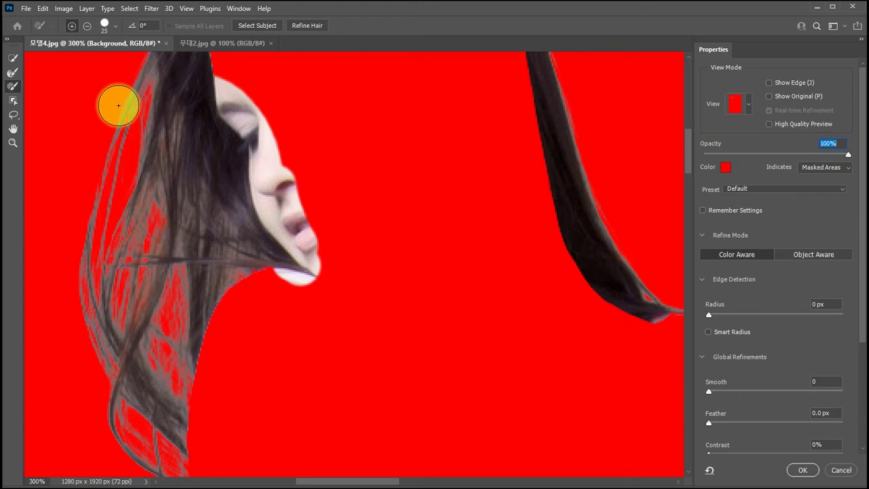
Refine the loose strands along the hair's outer left edge with the Refine Edge Brush at size 25.
{"action": "left_click", "coordinate": [13, 71]}
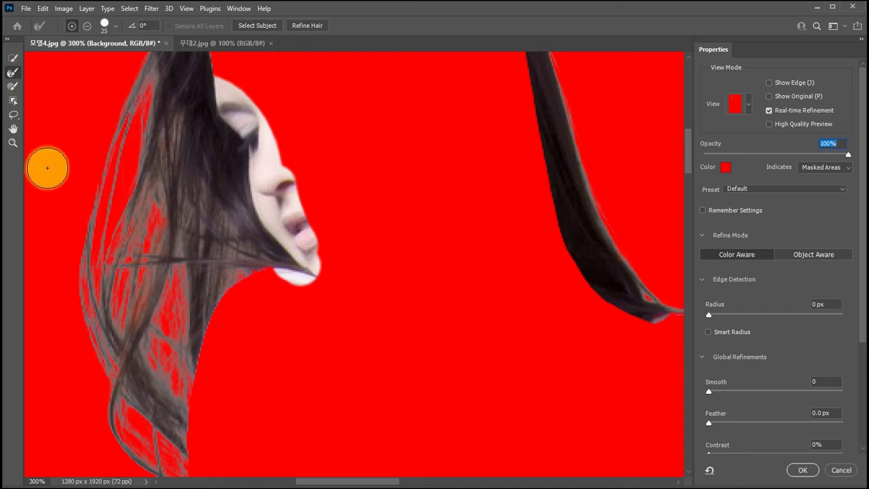
{"action": "left_click", "coordinate": [93, 248]}
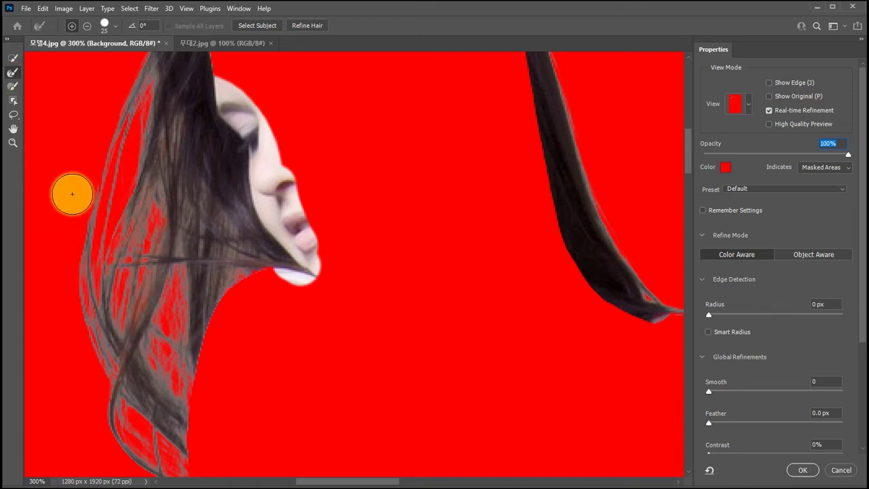
{"action": "mouse_move", "coordinate": [72, 194]}
{"action": "left_mouse_down"}
{"action": "mouse_move", "coordinate": [70, 254]}
{"action": "mouse_move", "coordinate": [97, 346]}
{"action": "mouse_move", "coordinate": [148, 395]}
{"action": "mouse_move", "coordinate": [97, 316]}
{"action": "mouse_move", "coordinate": [84, 217]}
{"action": "mouse_move", "coordinate": [86, 140]}
{"action": "mouse_move", "coordinate": [60, 326]}
{"action": "mouse_move", "coordinate": [85, 330]}
{"action": "mouse_move", "coordinate": [64, 313]}
{"action": "mouse_move", "coordinate": [110, 416]}
{"action": "mouse_move", "coordinate": [161, 468]}
{"action": "mouse_move", "coordinate": [200, 464]}
{"action": "mouse_move", "coordinate": [102, 409]}
{"action": "mouse_move", "coordinate": [104, 417]}
{"action": "mouse_move", "coordinate": [171, 465]}
{"action": "mouse_move", "coordinate": [120, 420]}
{"action": "mouse_move", "coordinate": [177, 460]}
{"action": "mouse_move", "coordinate": [229, 438]}
{"action": "left_mouse_up"}
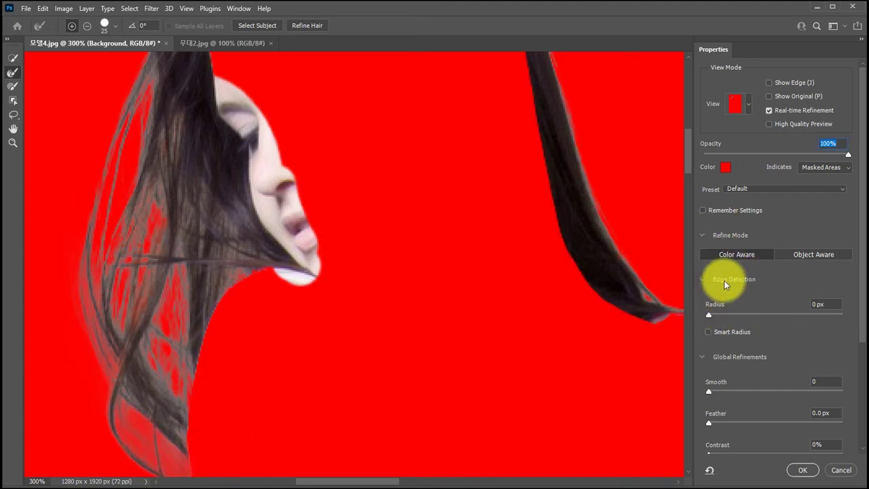
Set the Edge Detection radius to 2 px and refine the lower loose strands with the Refine Edge Brush at size 25.
{"action": "left_click_drag", "start_coordinate": [708, 316], "coordinate": [719, 319]}
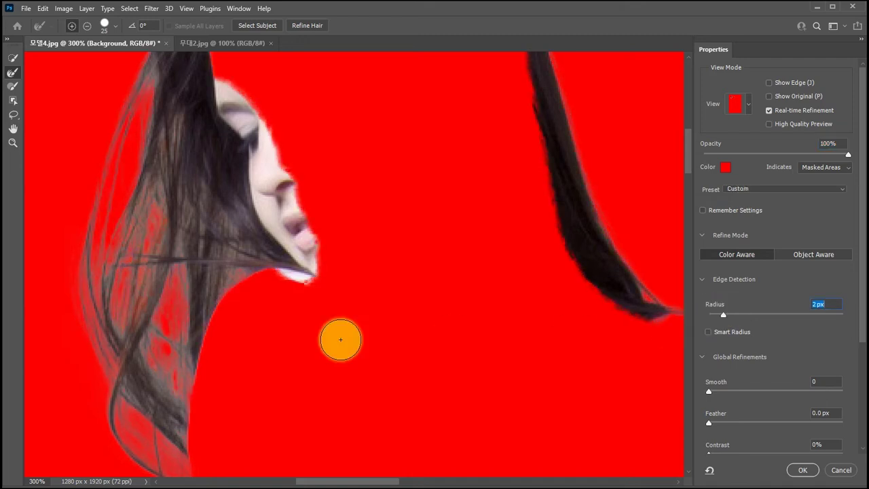
{"action": "left_click_drag", "start_coordinate": [154, 345], "coordinate": [154, 345]}
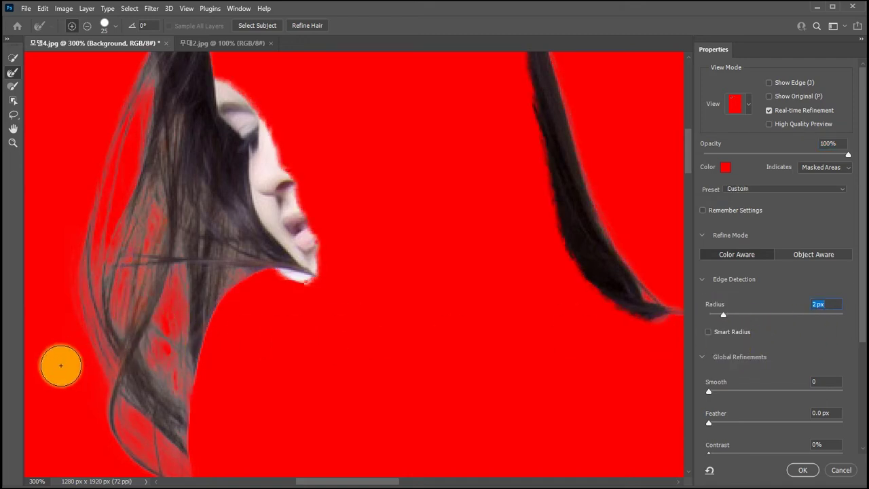
{"action": "mouse_move", "coordinate": [62, 362]}
{"action": "left_mouse_down"}
{"action": "mouse_move", "coordinate": [179, 423]}
{"action": "mouse_move", "coordinate": [189, 409]}
{"action": "mouse_move", "coordinate": [155, 354]}
{"action": "mouse_move", "coordinate": [170, 313]}
{"action": "mouse_move", "coordinate": [162, 370]}
{"action": "mouse_move", "coordinate": [168, 386]}
{"action": "mouse_move", "coordinate": [182, 323]}
{"action": "mouse_move", "coordinate": [167, 322]}
{"action": "mouse_move", "coordinate": [162, 384]}
{"action": "left_mouse_up"}
{"action": "mouse_move", "coordinate": [78, 359]}
{"action": "left_mouse_down"}
{"action": "mouse_move", "coordinate": [55, 339]}
{"action": "mouse_move", "coordinate": [61, 330]}
{"action": "left_mouse_up"}
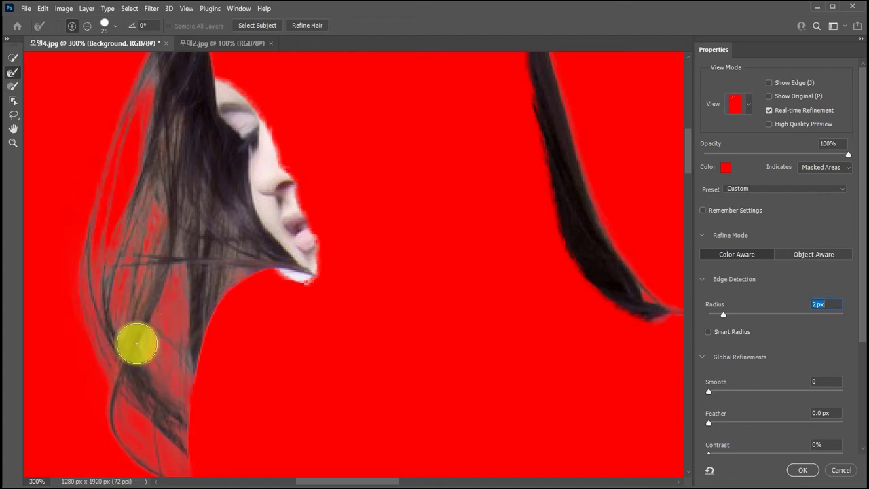
{"action": "left_click_drag", "start_coordinate": [115, 348], "coordinate": [64, 349]}
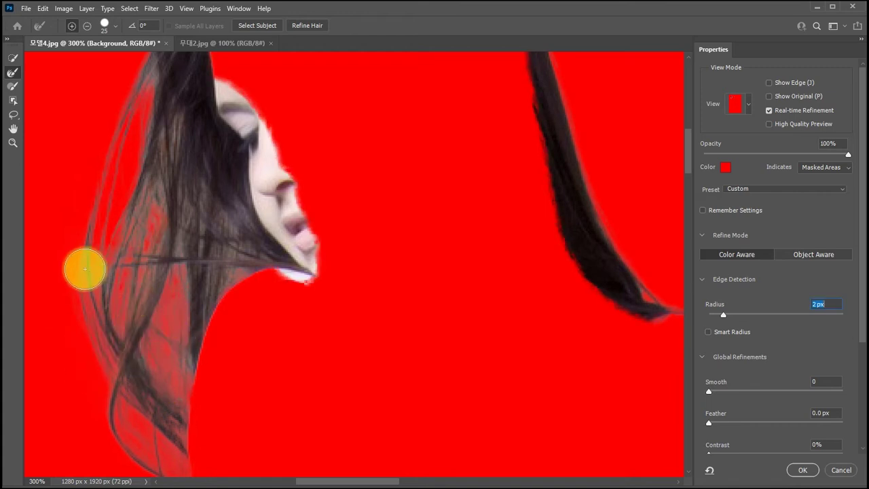
Refine the outer and upper loose strands on the left side of the hair up to the crown with the size 25 brush.
{"action": "mouse_move", "coordinate": [81, 268]}
{"action": "left_mouse_down"}
{"action": "mouse_move", "coordinate": [64, 274]}
{"action": "mouse_move", "coordinate": [71, 270]}
{"action": "left_mouse_up"}
{"action": "left_click_drag", "start_coordinate": [83, 312], "coordinate": [64, 309]}
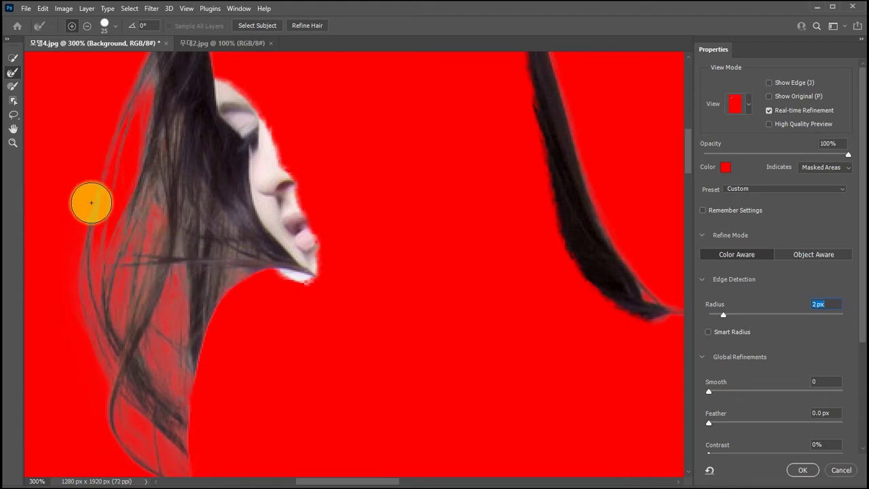
{"action": "left_click_drag", "start_coordinate": [91, 202], "coordinate": [91, 173]}
{"action": "mouse_move", "coordinate": [114, 215]}
{"action": "left_mouse_down"}
{"action": "mouse_move", "coordinate": [137, 149]}
{"action": "mouse_move", "coordinate": [136, 125]}
{"action": "mouse_move", "coordinate": [120, 89]}
{"action": "left_mouse_up"}
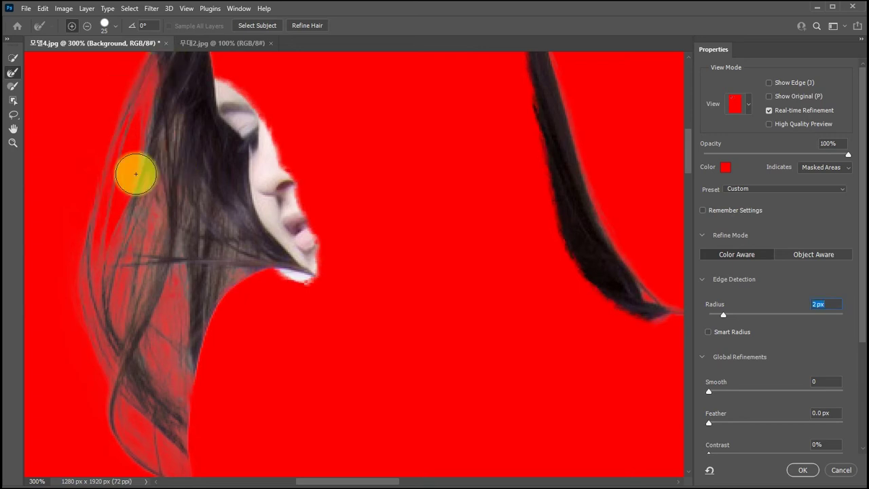
{"action": "left_click_drag", "start_coordinate": [136, 174], "coordinate": [136, 186]}
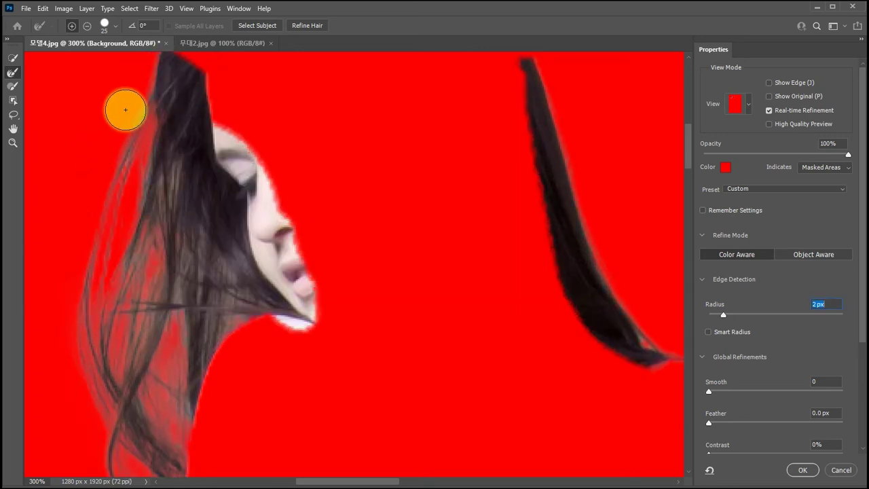
{"action": "mouse_move", "coordinate": [126, 109]}
{"action": "left_mouse_down"}
{"action": "mouse_move", "coordinate": [78, 218]}
{"action": "mouse_move", "coordinate": [124, 130]}
{"action": "mouse_move", "coordinate": [106, 176]}
{"action": "mouse_move", "coordinate": [63, 256]}
{"action": "mouse_move", "coordinate": [122, 207]}
{"action": "left_mouse_up"}
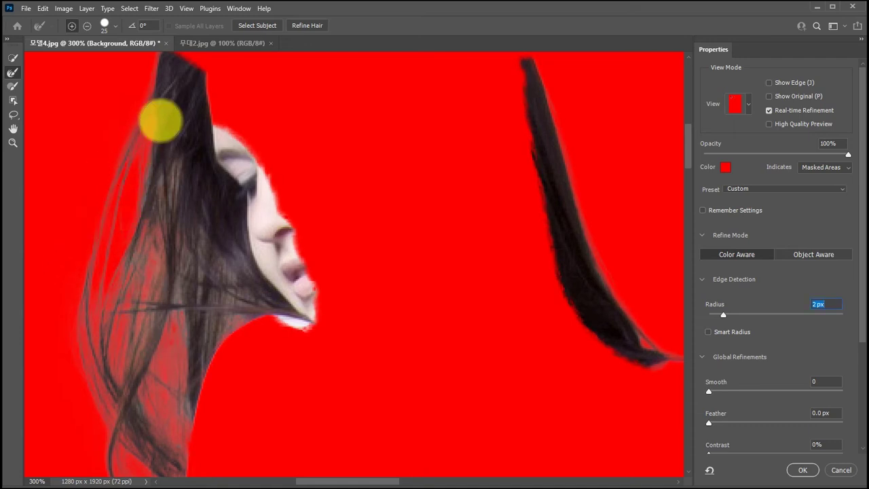
Reduce the Refine Edge Brush to size 9 and brush over the solid upper hair in subtract mode to restore it.
{"action": "left_click", "coordinate": [88, 27]}
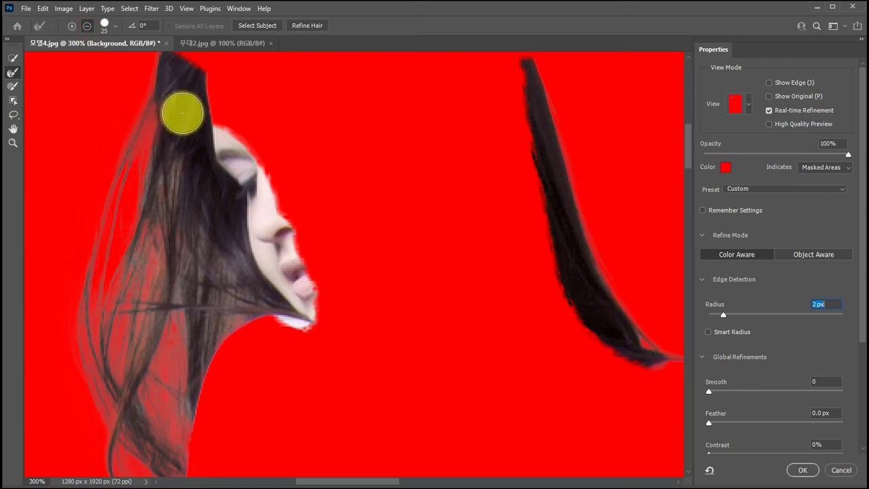
{"action": "key", "text": "bracketleft"}
{"action": "key", "text": "bracketleft"}
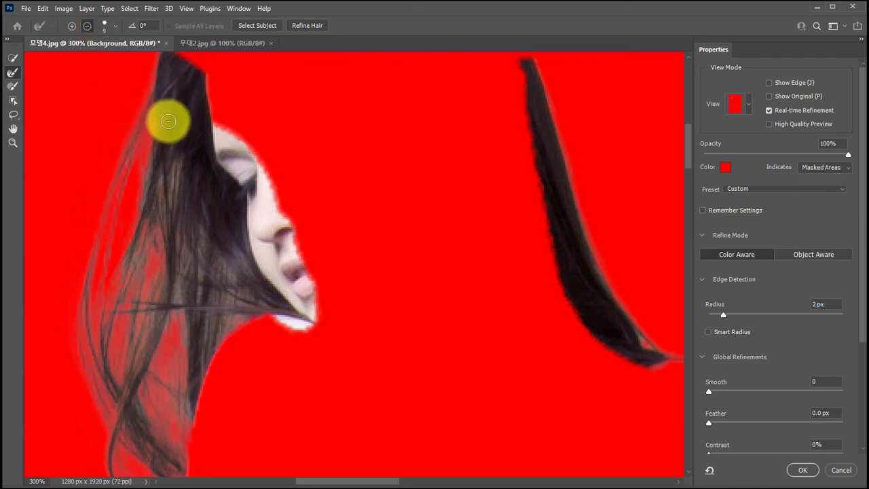
{"action": "left_click_drag", "start_coordinate": [166, 146], "coordinate": [166, 144]}
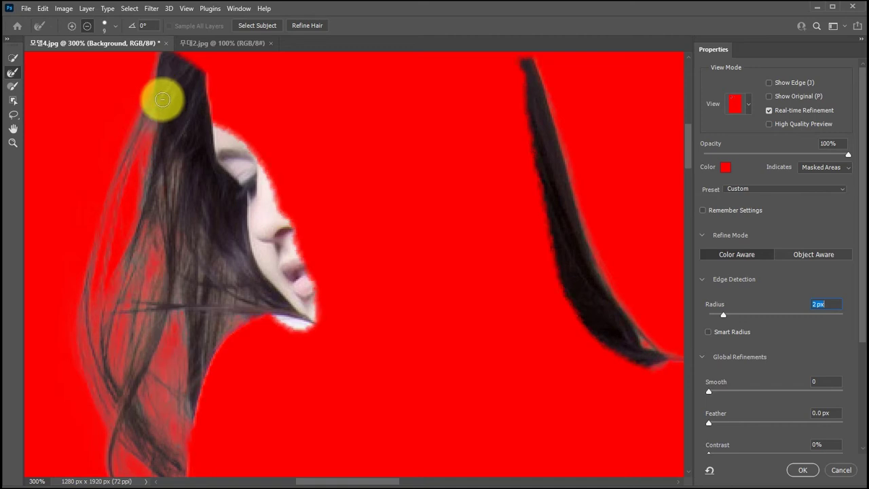
In add mode at size 9, refine the upper hair edge, the outer strands and the gaps down to the shoulder.
{"action": "left_click", "coordinate": [71, 25]}
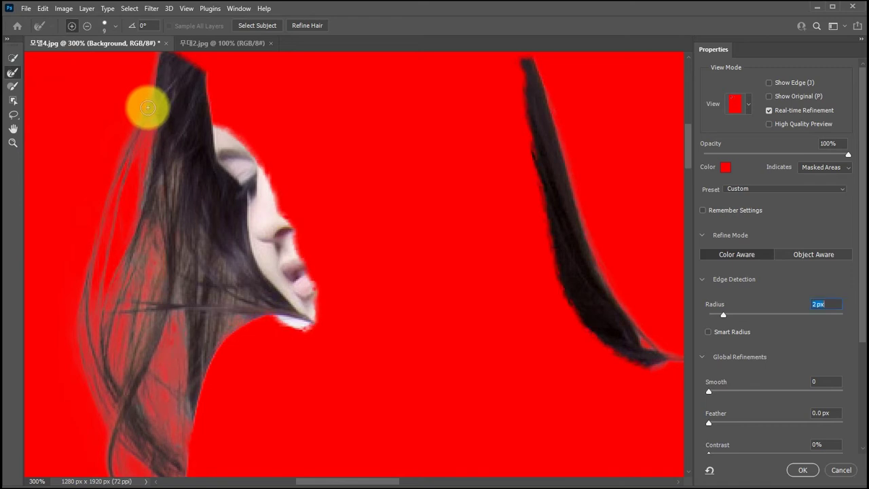
{"action": "mouse_move", "coordinate": [147, 107]}
{"action": "left_mouse_down"}
{"action": "mouse_move", "coordinate": [103, 164]}
{"action": "mouse_move", "coordinate": [107, 189]}
{"action": "mouse_move", "coordinate": [130, 188]}
{"action": "mouse_move", "coordinate": [151, 167]}
{"action": "mouse_move", "coordinate": [96, 278]}
{"action": "mouse_move", "coordinate": [148, 268]}
{"action": "mouse_move", "coordinate": [140, 238]}
{"action": "left_mouse_up"}
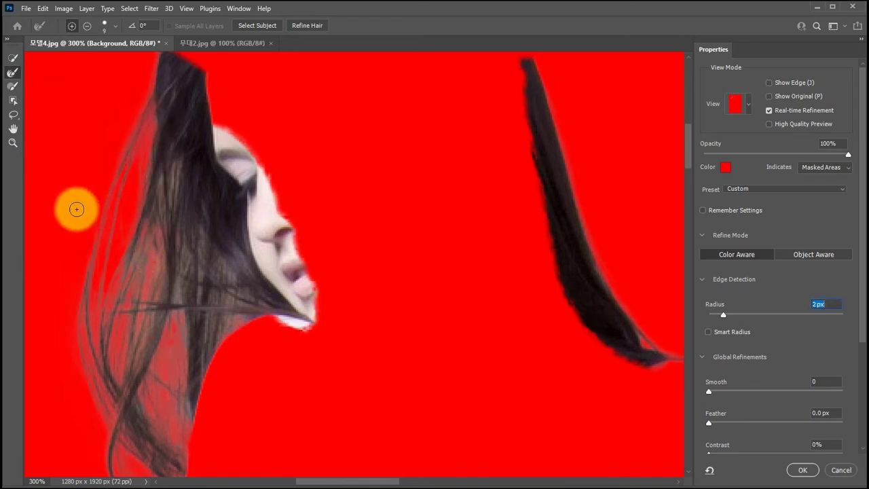
{"action": "mouse_move", "coordinate": [76, 209]}
{"action": "left_mouse_down"}
{"action": "mouse_move", "coordinate": [109, 239]}
{"action": "mouse_move", "coordinate": [140, 238]}
{"action": "left_mouse_up"}
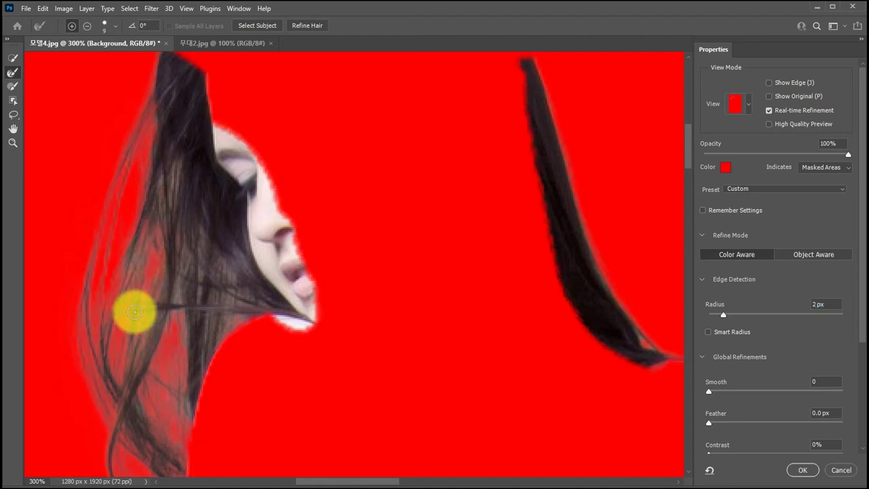
{"action": "mouse_move", "coordinate": [108, 278]}
{"action": "left_mouse_down"}
{"action": "mouse_move", "coordinate": [85, 251]}
{"action": "mouse_move", "coordinate": [154, 323]}
{"action": "left_mouse_up"}
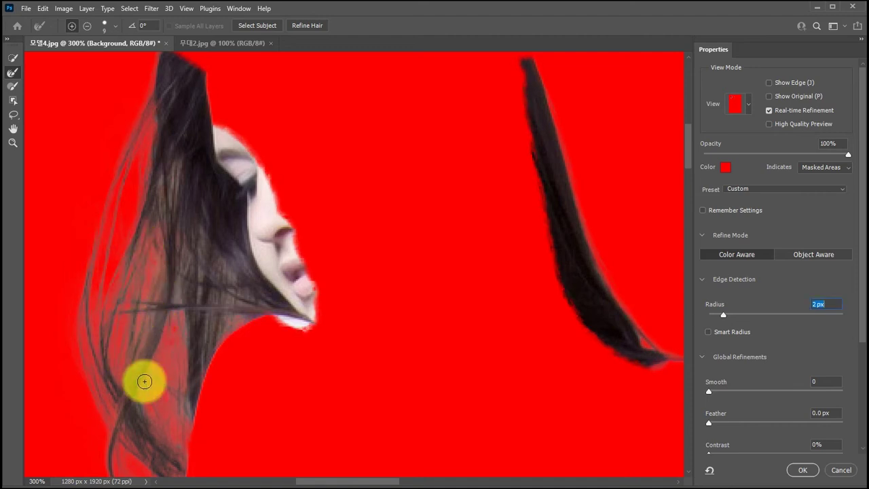
{"action": "mouse_move", "coordinate": [200, 416]}
{"action": "left_mouse_down"}
{"action": "mouse_move", "coordinate": [200, 427]}
{"action": "mouse_move", "coordinate": [180, 395]}
{"action": "mouse_move", "coordinate": [172, 335]}
{"action": "mouse_move", "coordinate": [220, 360]}
{"action": "mouse_move", "coordinate": [218, 410]}
{"action": "mouse_move", "coordinate": [173, 287]}
{"action": "mouse_move", "coordinate": [229, 379]}
{"action": "mouse_move", "coordinate": [202, 439]}
{"action": "mouse_move", "coordinate": [180, 396]}
{"action": "mouse_move", "coordinate": [196, 458]}
{"action": "mouse_move", "coordinate": [174, 441]}
{"action": "mouse_move", "coordinate": [169, 417]}
{"action": "mouse_move", "coordinate": [192, 424]}
{"action": "mouse_move", "coordinate": [163, 361]}
{"action": "mouse_move", "coordinate": [188, 227]}
{"action": "mouse_move", "coordinate": [132, 215]}
{"action": "mouse_move", "coordinate": [109, 171]}
{"action": "mouse_move", "coordinate": [61, 143]}
{"action": "mouse_move", "coordinate": [169, 233]}
{"action": "mouse_move", "coordinate": [175, 260]}
{"action": "mouse_move", "coordinate": [154, 163]}
{"action": "mouse_move", "coordinate": [237, 214]}
{"action": "mouse_move", "coordinate": [223, 210]}
{"action": "mouse_move", "coordinate": [242, 231]}
{"action": "mouse_move", "coordinate": [215, 181]}
{"action": "mouse_move", "coordinate": [212, 241]}
{"action": "mouse_move", "coordinate": [217, 235]}
{"action": "left_mouse_up"}
Output the refined hair selection to a new layer with a layer mask.
{"action": "scroll", "coordinate": [114, 285], "scroll_direction": "down", "scroll_amount": 3}
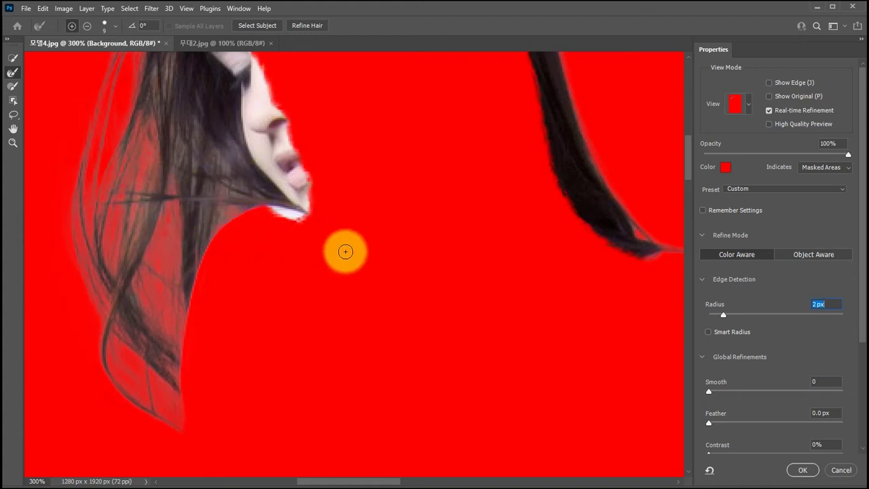
{"action": "key", "text": "ctrl+minus"}
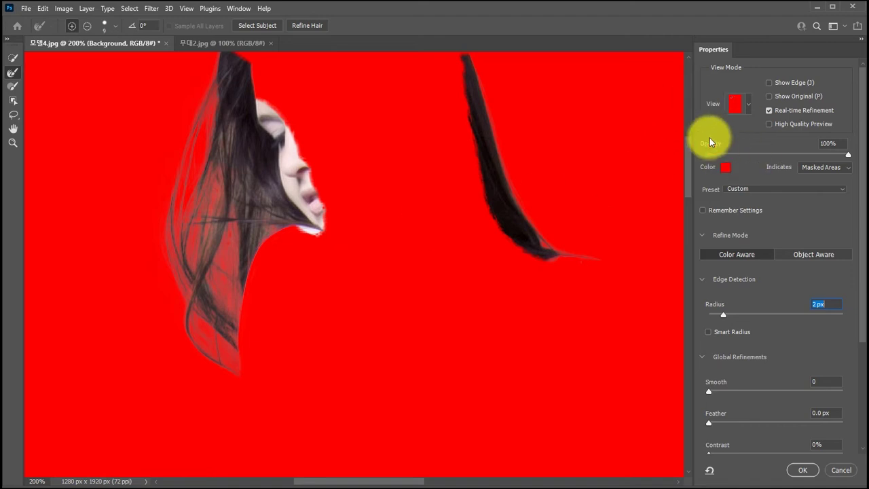
{"action": "scroll", "coordinate": [746, 277], "scroll_direction": "down", "scroll_amount": 5}
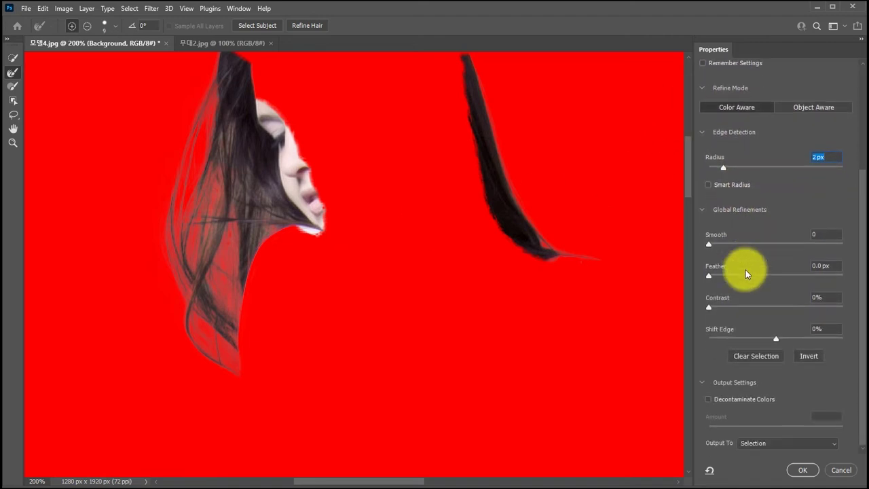
{"action": "left_click", "coordinate": [750, 445]}
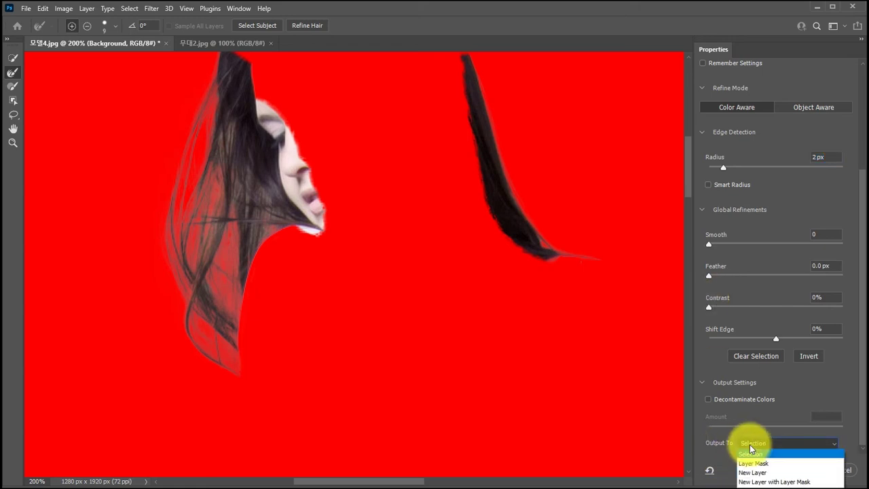
{"action": "left_click", "coordinate": [746, 482]}
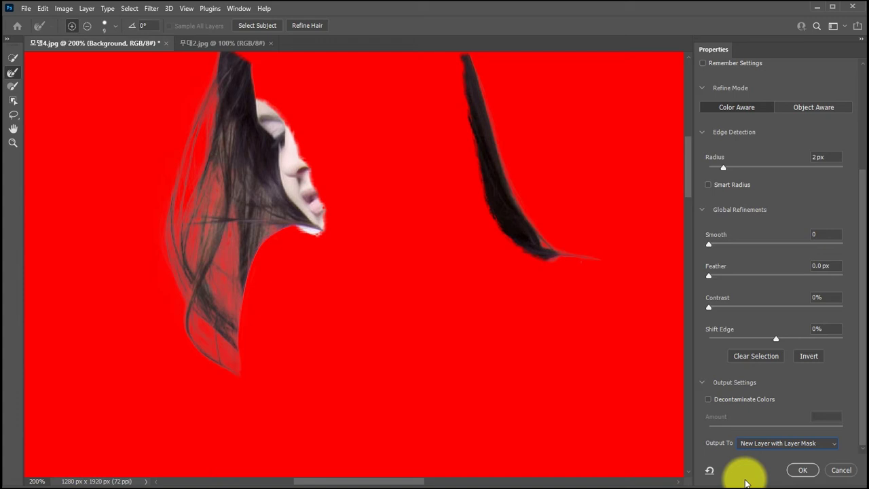
{"action": "left_click", "coordinate": [794, 471]}
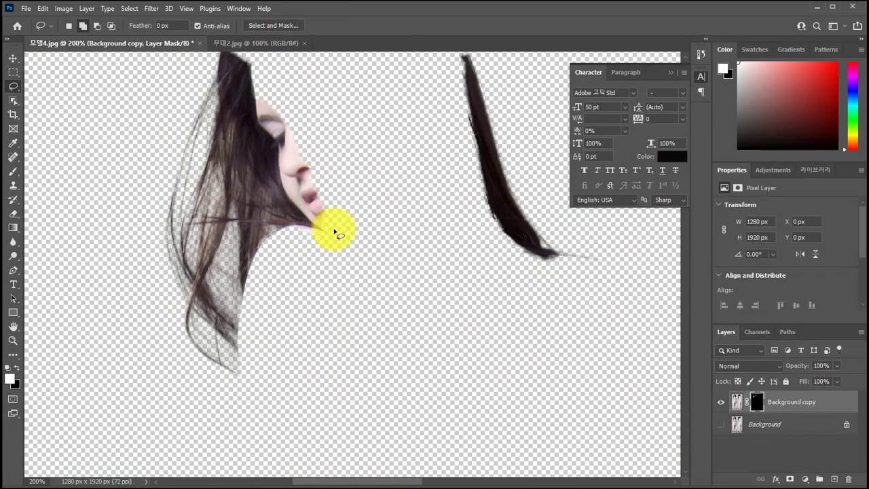
{"action": "key", "text": "space"}
{"action": "left_click_drag", "start_coordinate": [331, 201], "coordinate": [262, 258]}
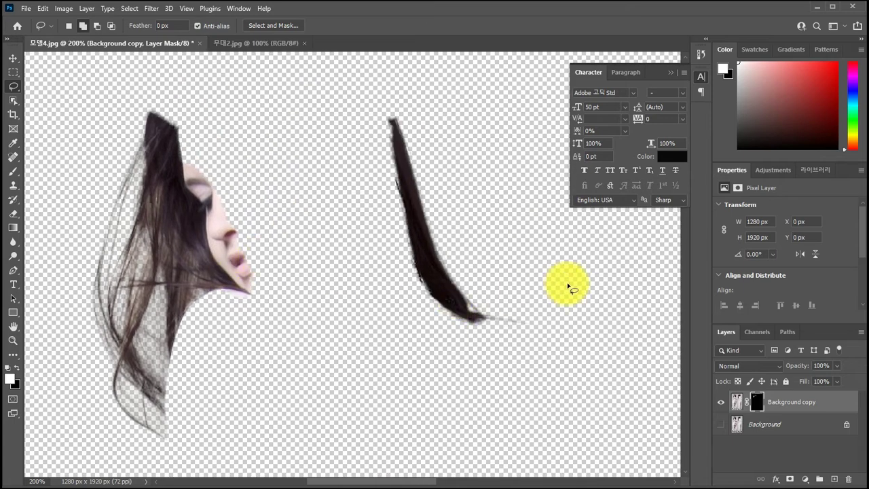
Load the saved 여자 body path as a selection.
{"action": "left_click", "coordinate": [786, 333]}
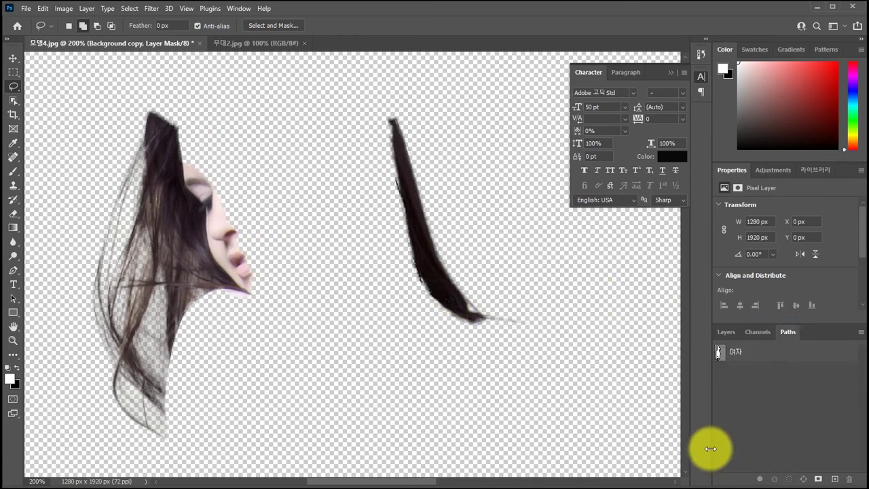
{"action": "left_click", "coordinate": [721, 356]}
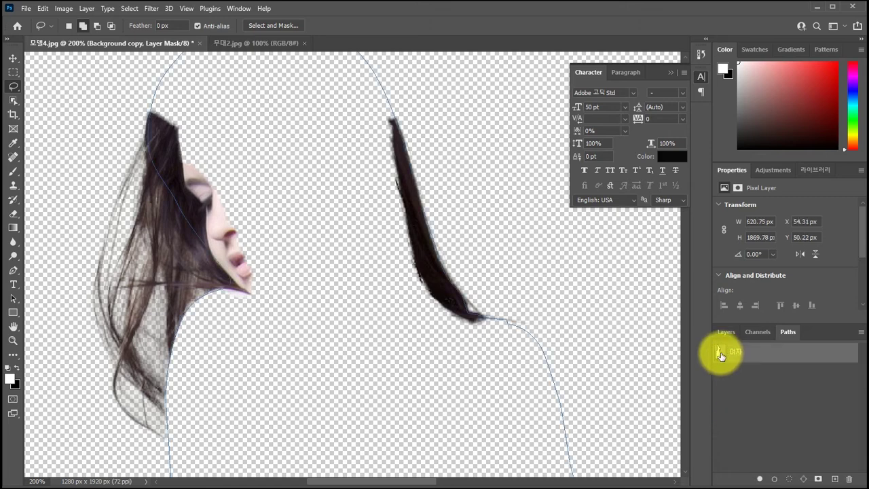
{"action": "left_click", "coordinate": [790, 479]}
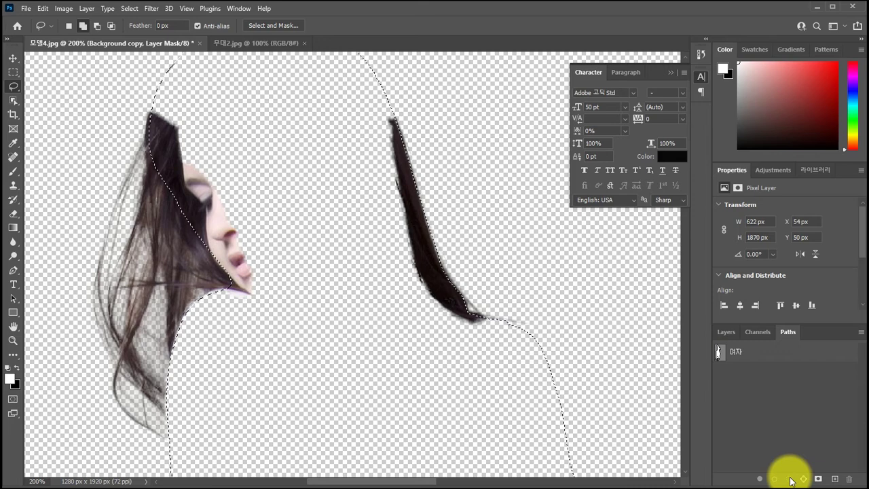
Fill the selected body area with white on the Background copy layer mask and deselect.
{"action": "left_click", "coordinate": [727, 332]}
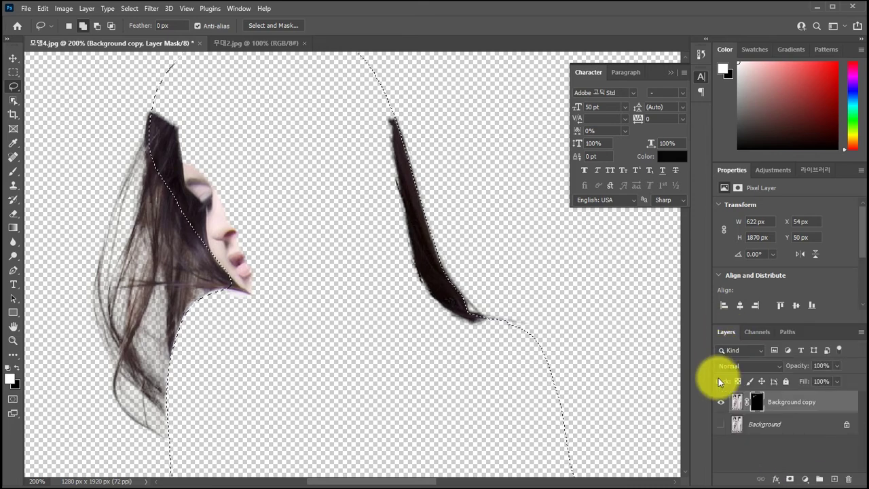
{"action": "left_click", "coordinate": [758, 404]}
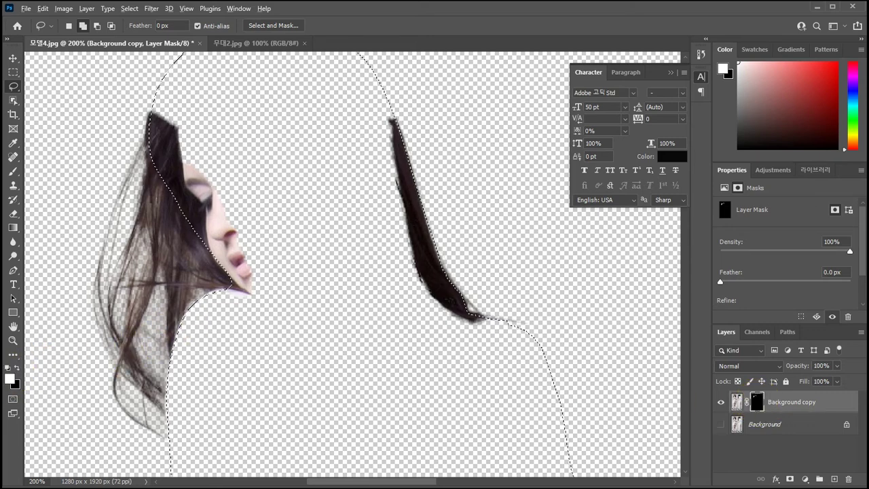
{"action": "key", "text": "alt+BackSpace"}
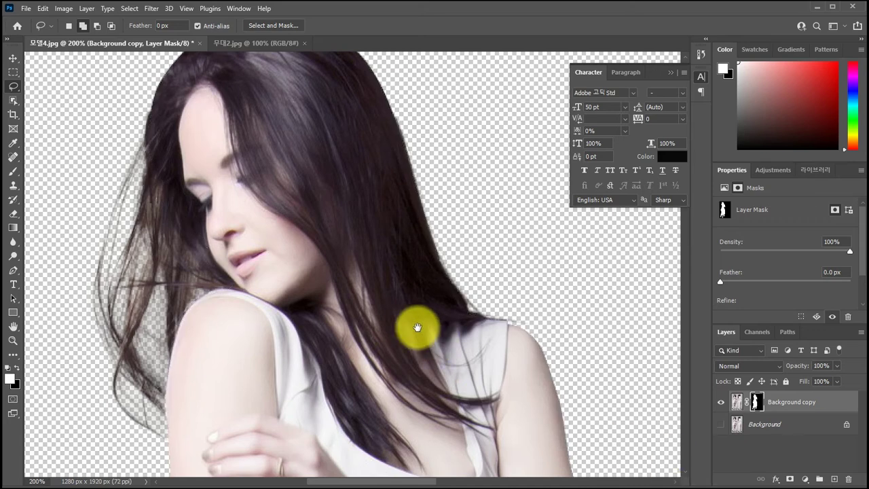
{"action": "left_click_drag", "start_coordinate": [413, 330], "coordinate": [360, 295]}
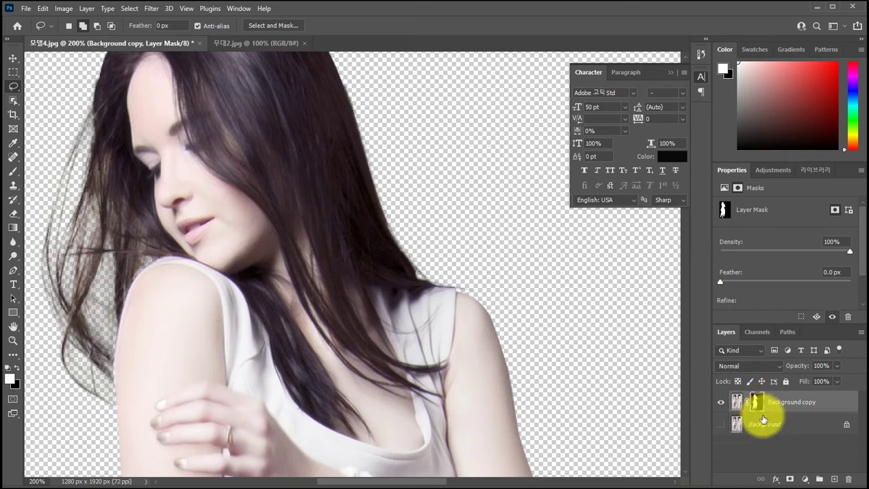
Add a new layer filled with red ef1a30 and place it directly beneath the Background copy layer.
{"action": "left_click", "coordinate": [834, 480]}
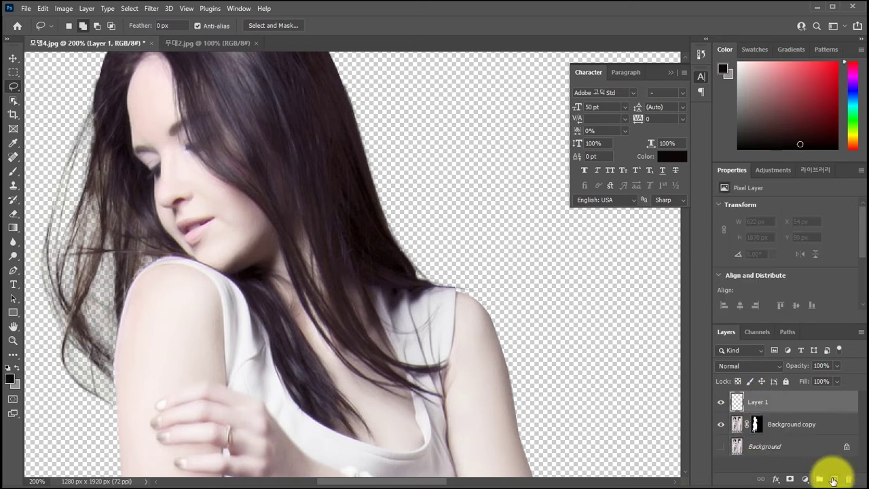
{"action": "left_click", "coordinate": [9, 379]}
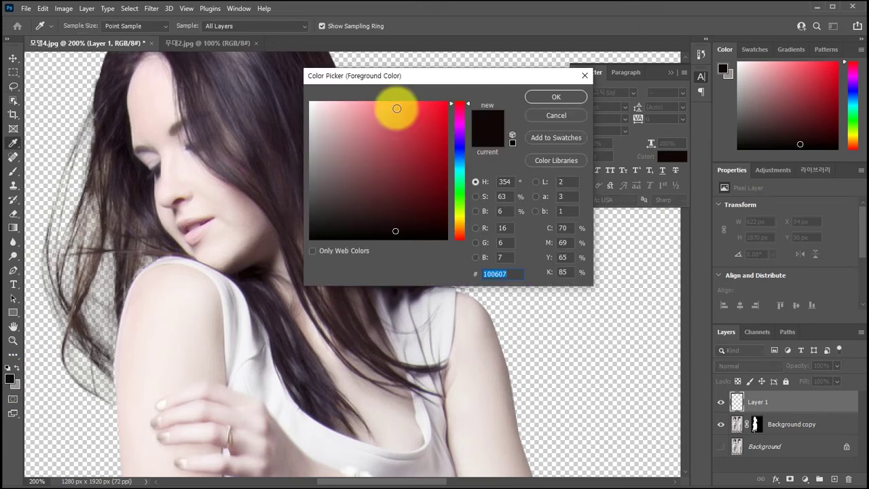
{"action": "left_click", "coordinate": [422, 108]}
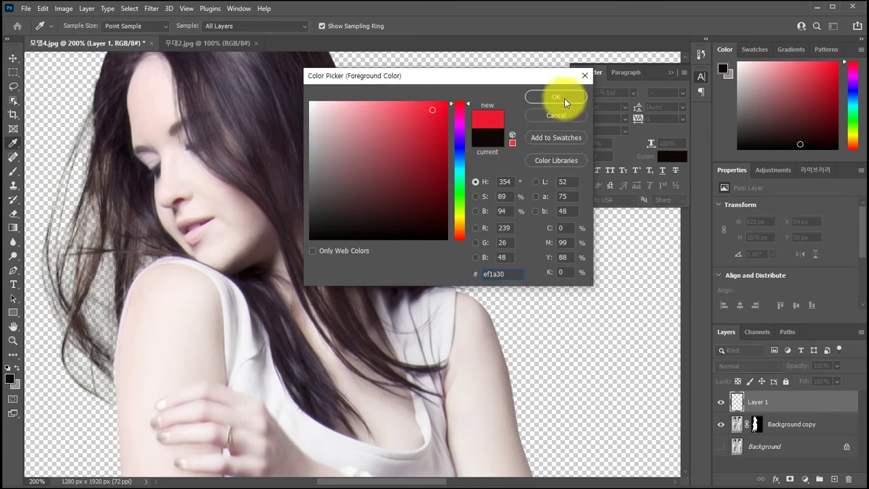
{"action": "left_click", "coordinate": [556, 97]}
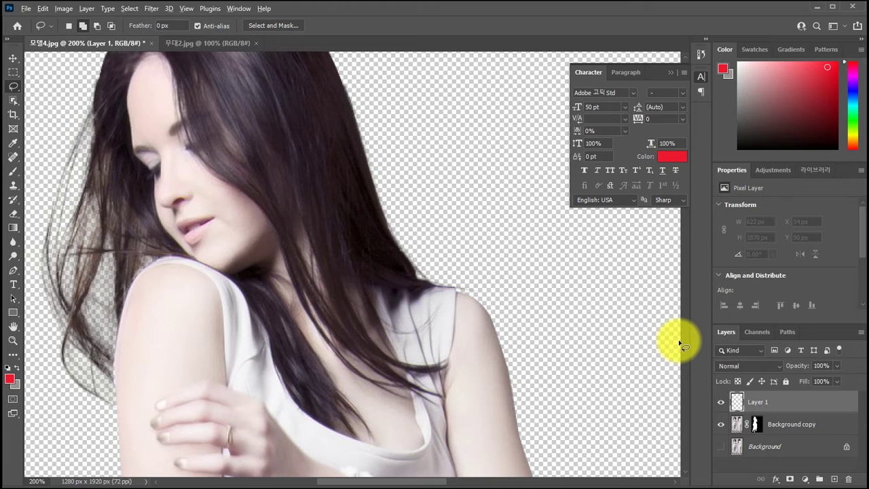
{"action": "key", "text": "alt+BackSpace"}
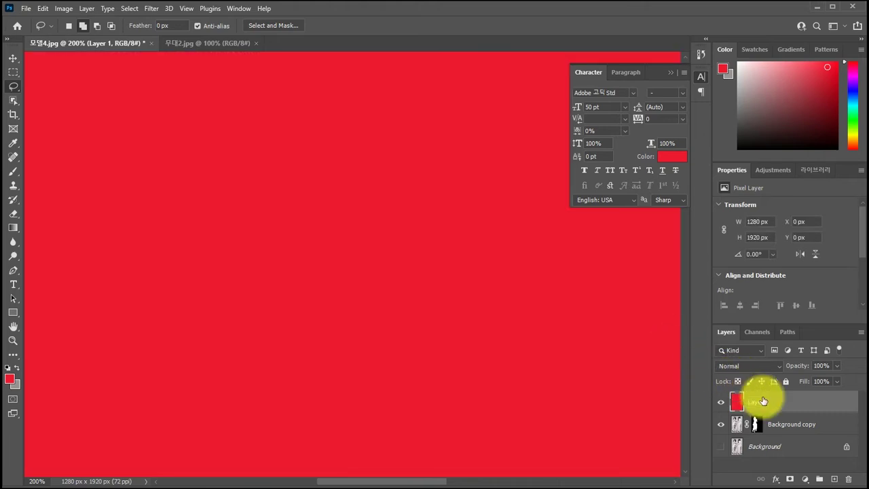
{"action": "left_click_drag", "start_coordinate": [763, 401], "coordinate": [766, 431]}
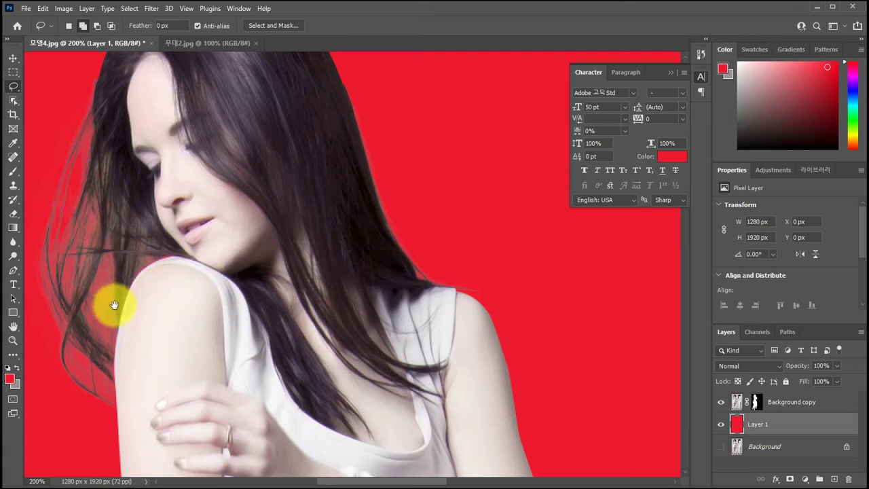
Copy the masked Background copy layer into 무대2.jpg and position the model on the right side of the lake scene.
{"action": "left_click_drag", "start_coordinate": [91, 289], "coordinate": [169, 310]}
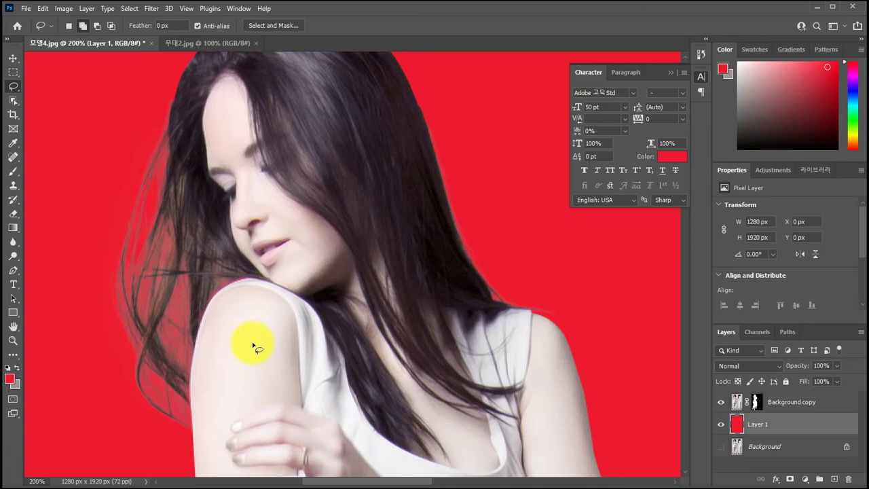
{"action": "left_click", "coordinate": [13, 59]}
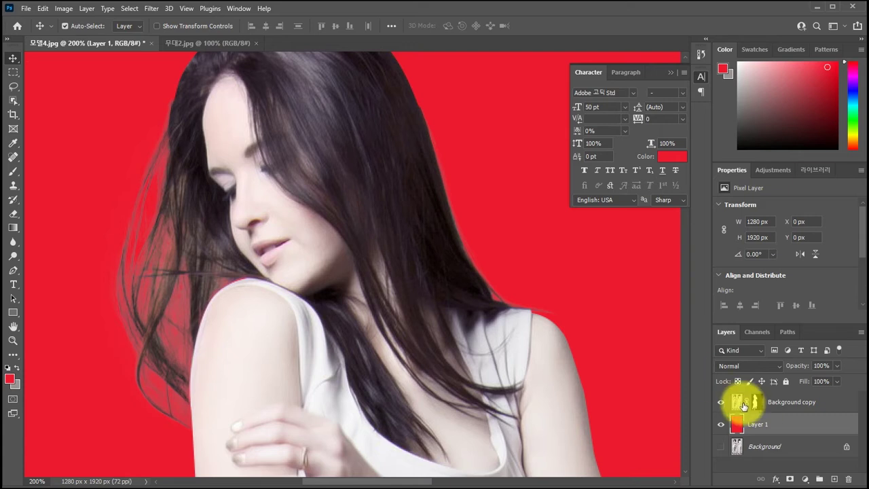
{"action": "left_click", "coordinate": [738, 401]}
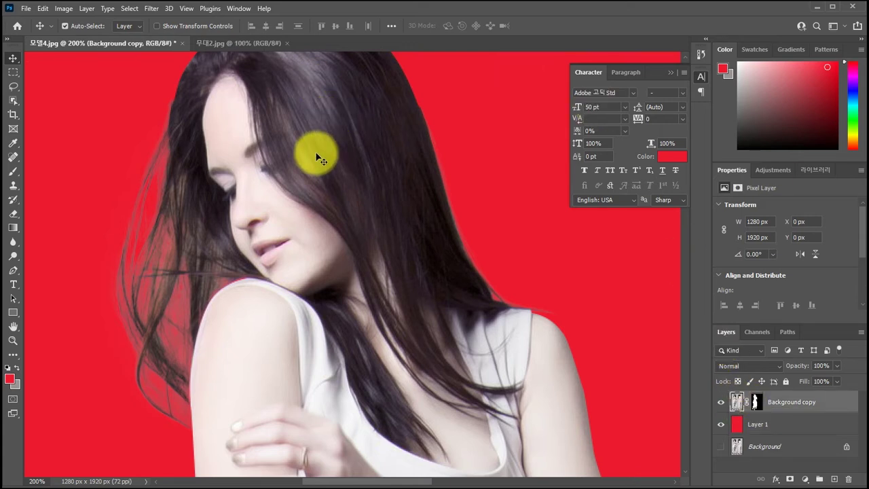
{"action": "left_click_drag", "start_coordinate": [316, 157], "coordinate": [153, 40]}
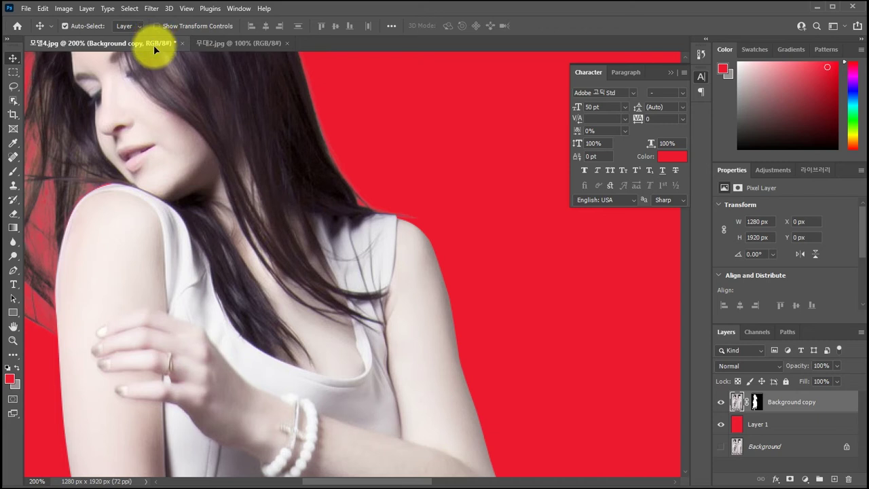
{"action": "left_click", "coordinate": [234, 42]}
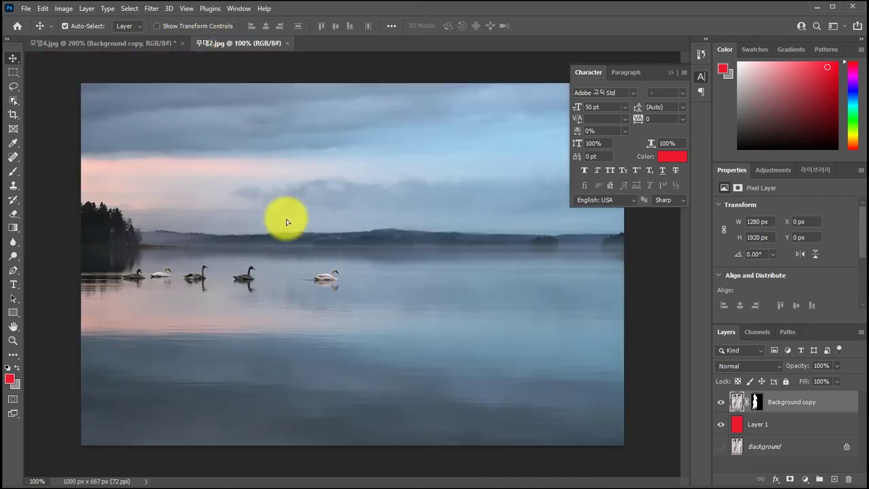
{"action": "left_click_drag", "start_coordinate": [286, 219], "coordinate": [349, 237]}
{"action": "left_click_drag", "start_coordinate": [204, 224], "coordinate": [440, 340]}
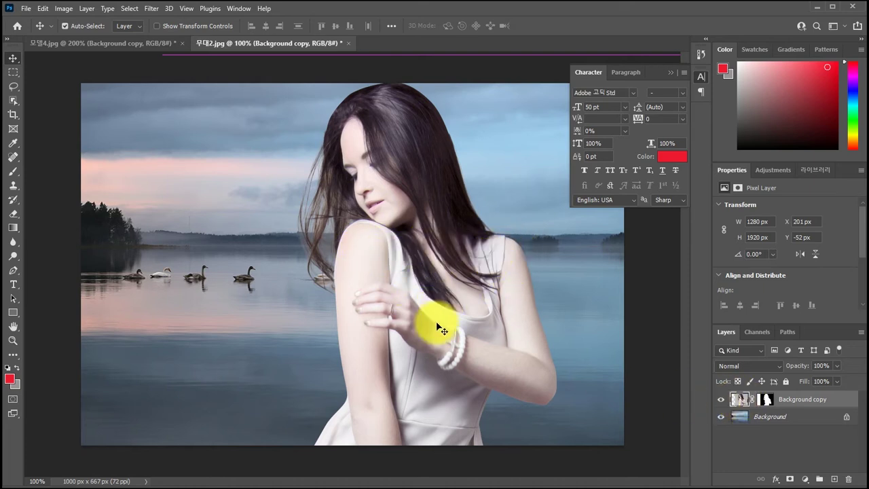
{"action": "left_click_drag", "start_coordinate": [440, 329], "coordinate": [497, 343]}
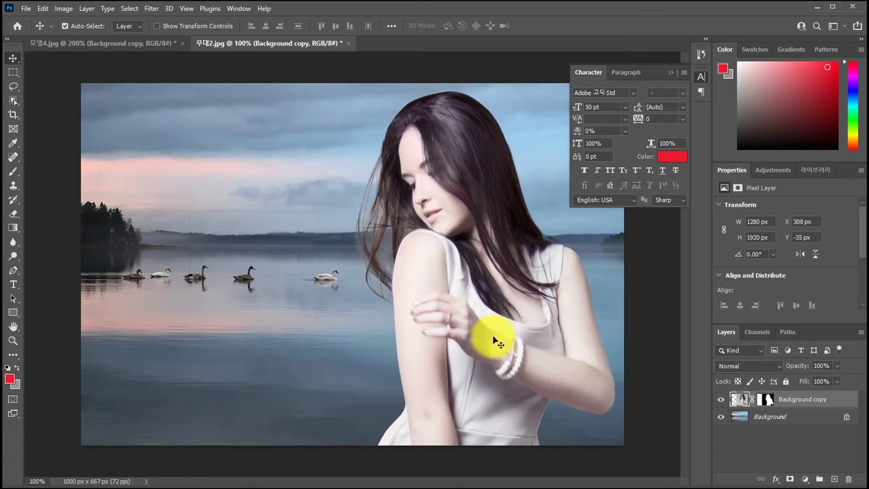
Return to 모델4.jpg, load the Background copy layer mask as a selection, and make the mask the editing target.
{"action": "left_click", "coordinate": [111, 44]}
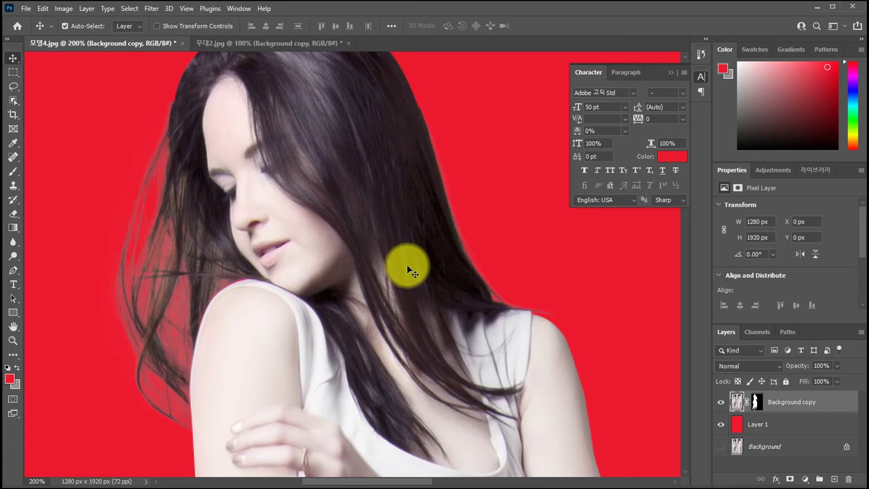
{"action": "left_click_drag", "start_coordinate": [400, 266], "coordinate": [390, 227]}
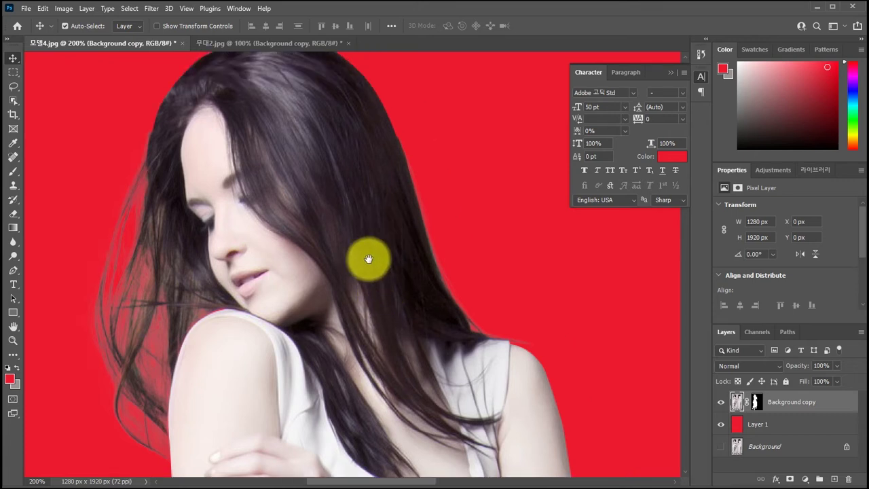
{"action": "left_click", "coordinate": [757, 403], "text": "ctrl"}
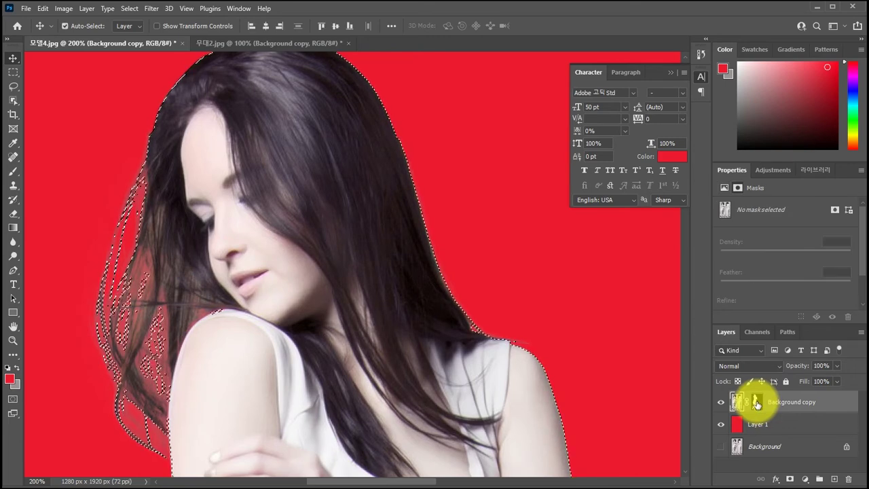
{"action": "left_click", "coordinate": [756, 402]}
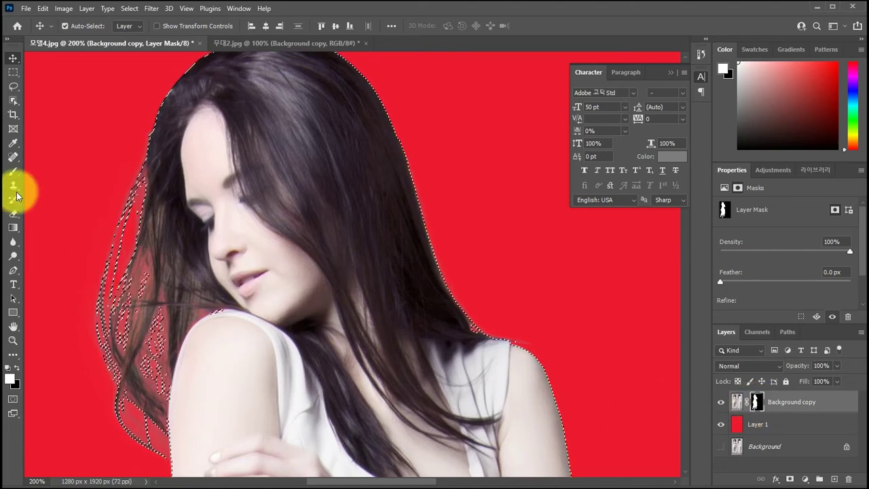
Brush white over the outer loose hair strands on the mask in Soft Light mode at 31% opacity.
{"action": "left_click", "coordinate": [13, 171]}
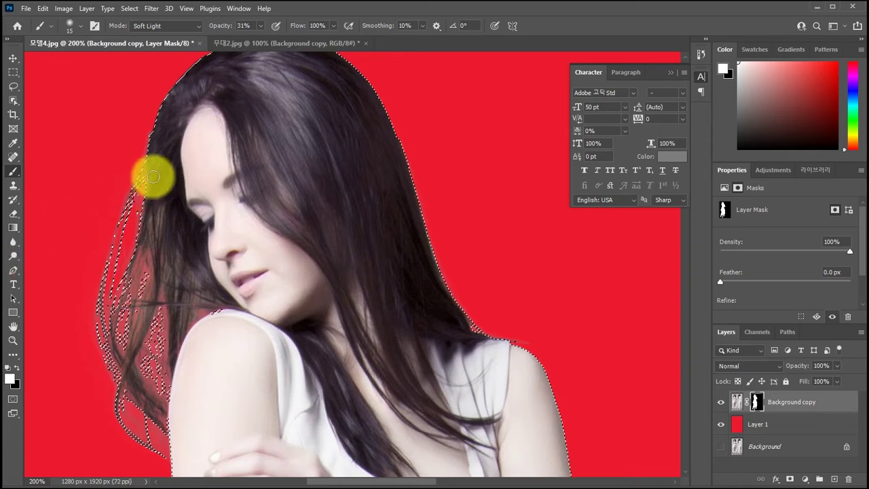
{"action": "scroll", "coordinate": [151, 175], "scroll_direction": "up", "scroll_amount": 2}
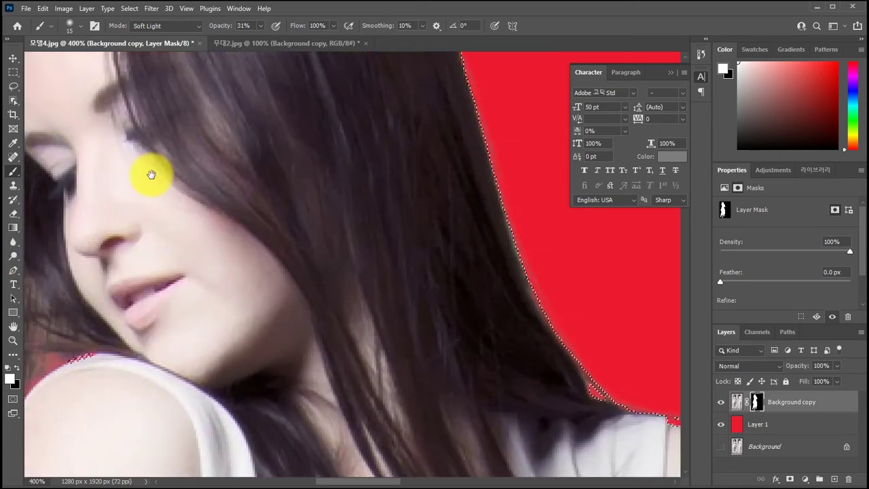
{"action": "left_click_drag", "start_coordinate": [147, 179], "coordinate": [319, 227]}
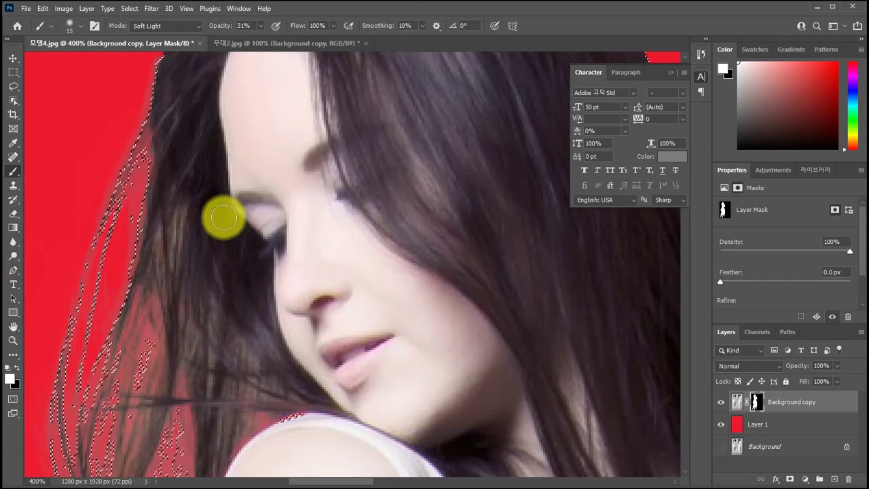
{"action": "mouse_move", "coordinate": [148, 120]}
{"action": "left_mouse_down"}
{"action": "mouse_move", "coordinate": [133, 153]}
{"action": "mouse_move", "coordinate": [167, 114]}
{"action": "mouse_move", "coordinate": [110, 183]}
{"action": "mouse_move", "coordinate": [118, 208]}
{"action": "mouse_move", "coordinate": [125, 182]}
{"action": "mouse_move", "coordinate": [74, 311]}
{"action": "mouse_move", "coordinate": [109, 211]}
{"action": "mouse_move", "coordinate": [96, 254]}
{"action": "left_mouse_up"}
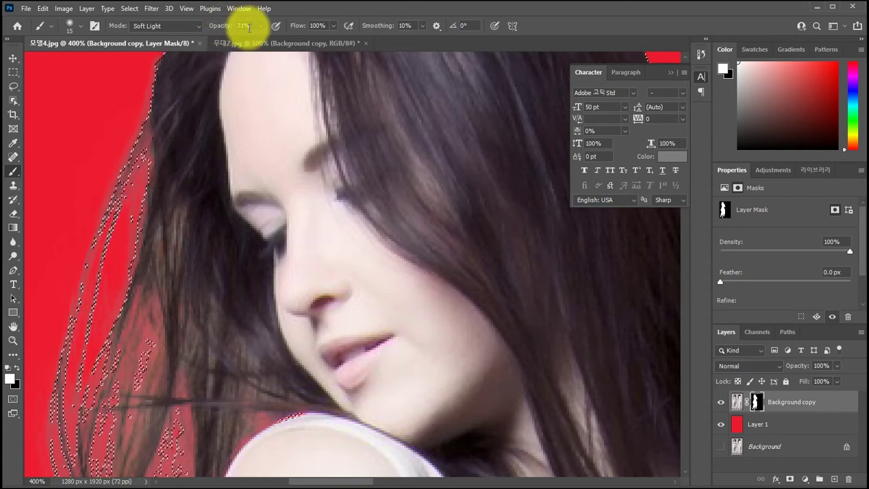
Set the brush to Normal blending mode and 100% opacity.
{"action": "left_click", "coordinate": [201, 28]}
{"action": "left_click", "coordinate": [178, 38]}
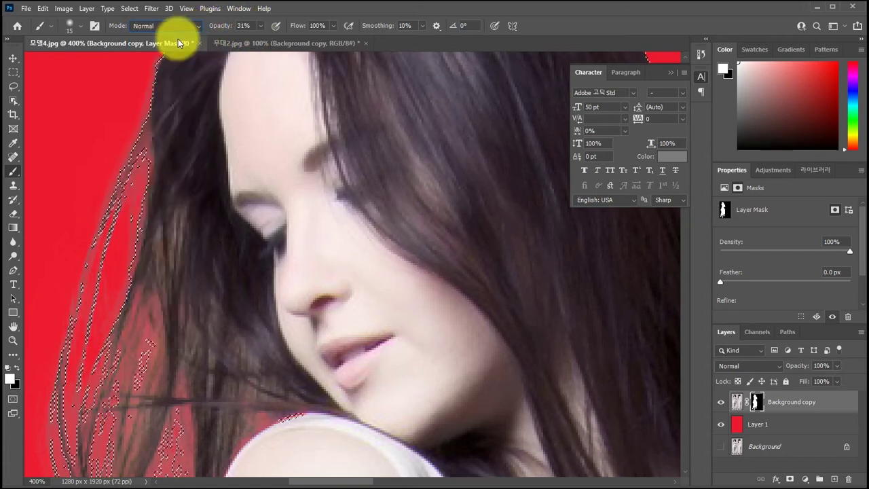
{"action": "left_click", "coordinate": [260, 27]}
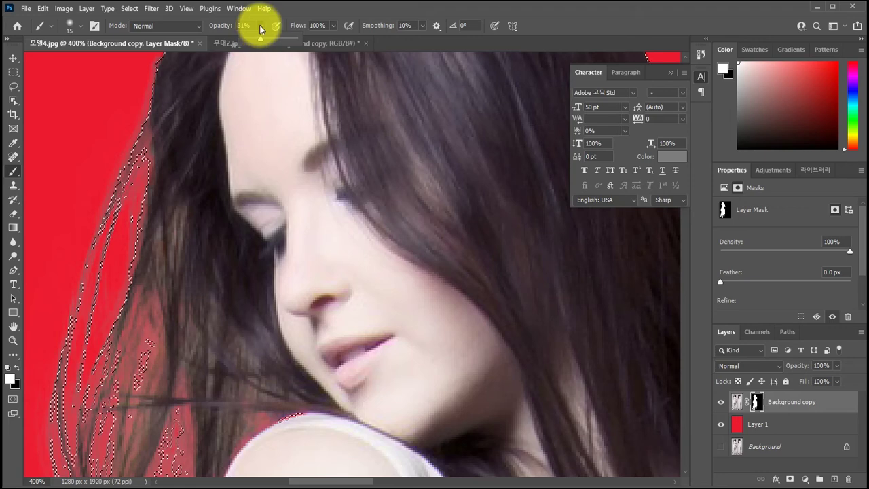
{"action": "left_click_drag", "start_coordinate": [261, 39], "coordinate": [299, 41]}
Try painting the loose hair strands white on the mask, and step the history back to the first brush stroke after the loaded selection.
{"action": "mouse_move", "coordinate": [152, 103]}
{"action": "left_mouse_down"}
{"action": "mouse_move", "coordinate": [113, 191]}
{"action": "mouse_move", "coordinate": [156, 122]}
{"action": "mouse_move", "coordinate": [109, 200]}
{"action": "mouse_move", "coordinate": [117, 224]}
{"action": "mouse_move", "coordinate": [119, 158]}
{"action": "mouse_move", "coordinate": [129, 161]}
{"action": "mouse_move", "coordinate": [112, 200]}
{"action": "left_mouse_up"}
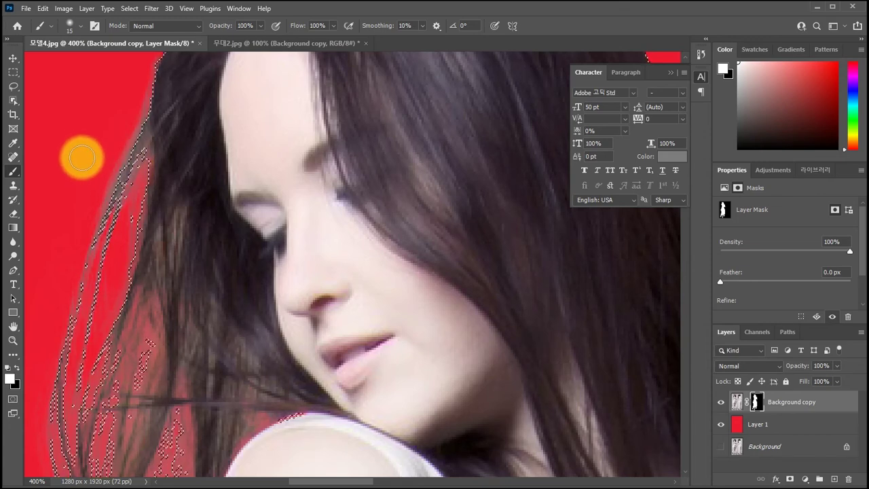
{"action": "left_click", "coordinate": [143, 230]}
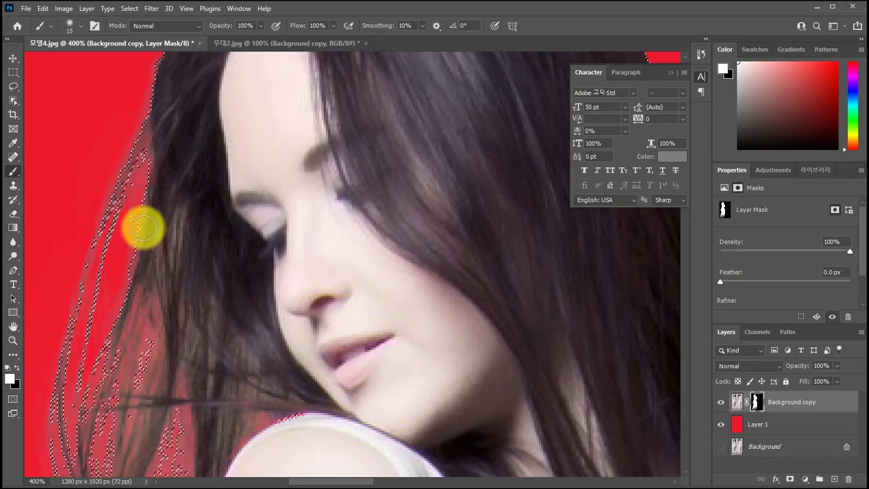
{"action": "left_click", "coordinate": [700, 55]}
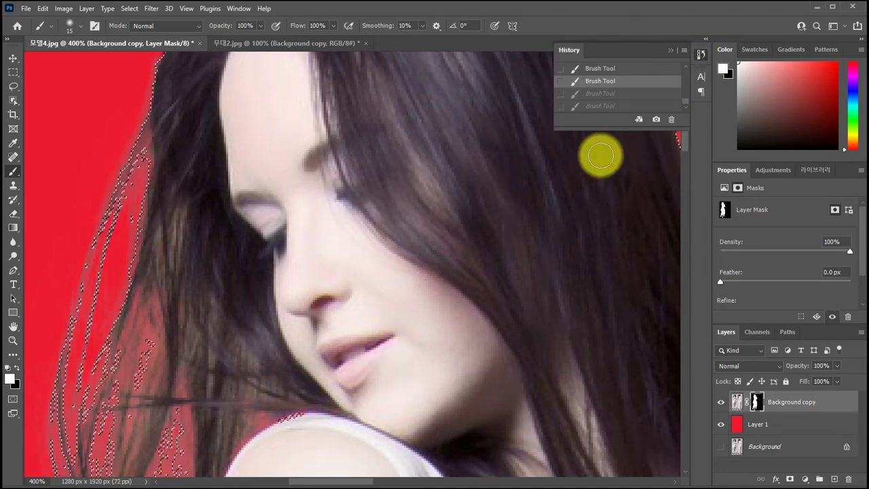
{"action": "key", "text": "ctrl+shift+z"}
{"action": "key", "text": "ctrl+shift+z"}
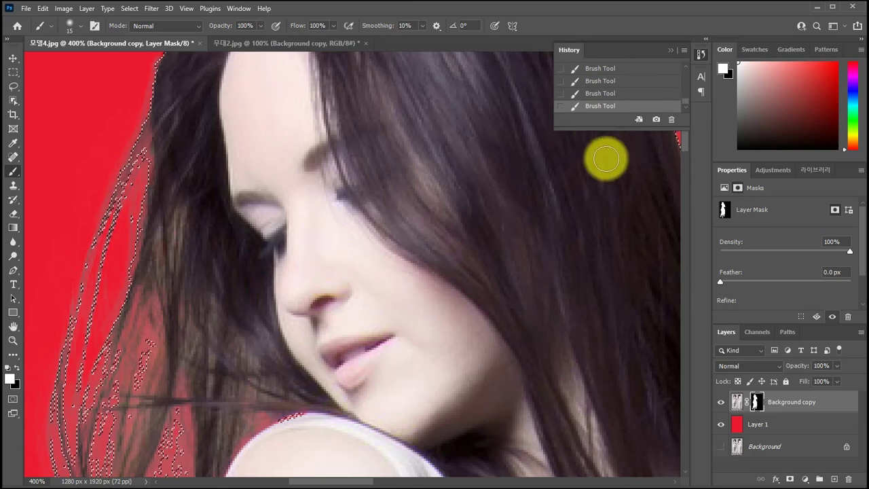
{"action": "left_click_drag", "start_coordinate": [602, 129], "coordinate": [603, 262]}
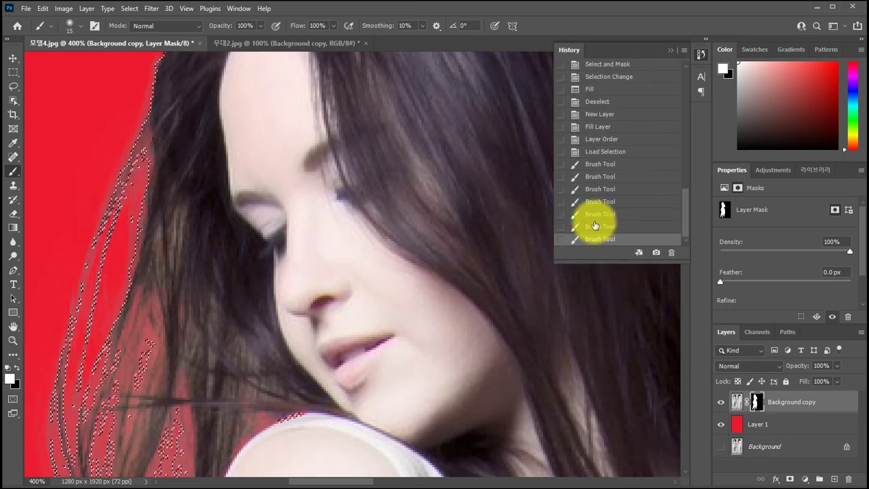
{"action": "left_click", "coordinate": [594, 226]}
{"action": "left_click", "coordinate": [593, 214]}
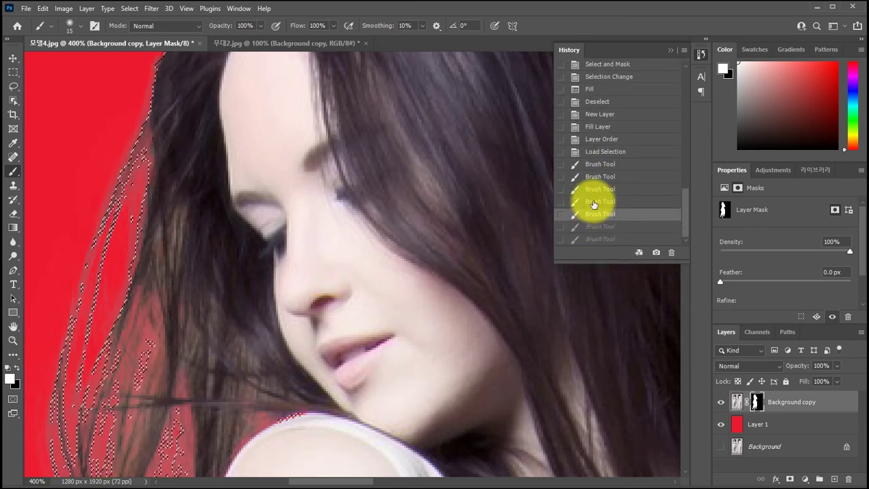
{"action": "left_click", "coordinate": [594, 202]}
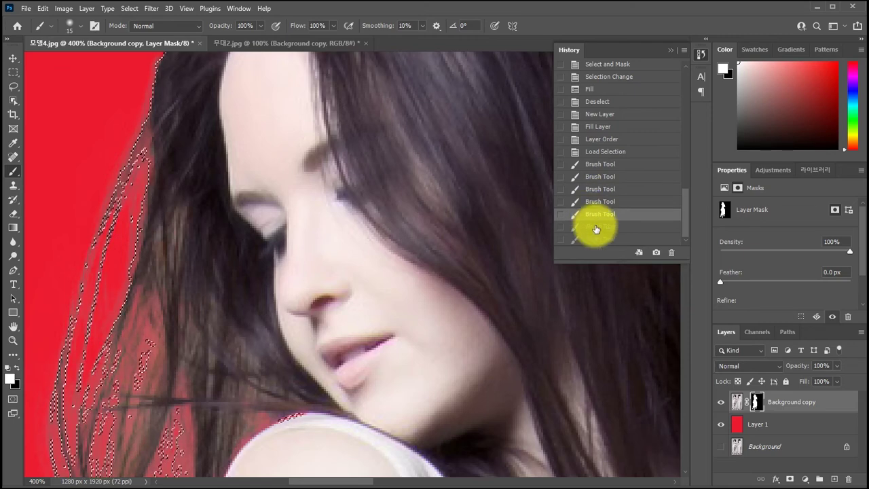
{"action": "left_click", "coordinate": [595, 189]}
{"action": "left_click", "coordinate": [595, 164]}
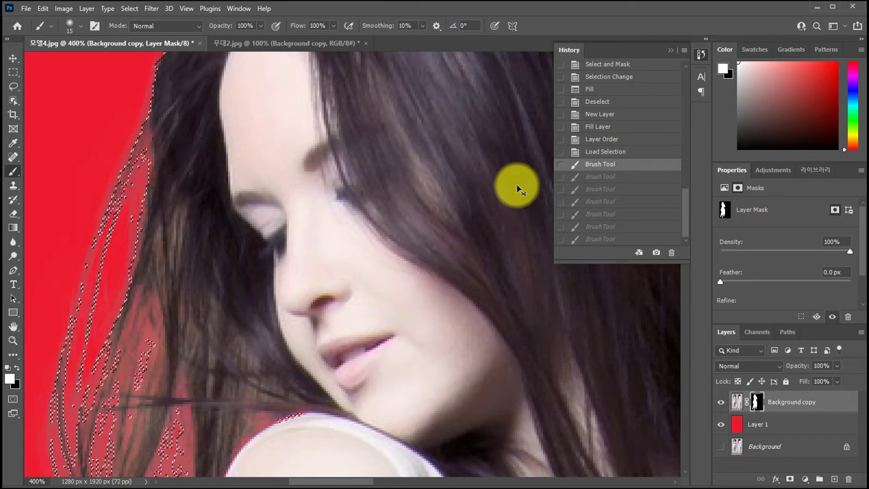
{"action": "left_click", "coordinate": [699, 54]}
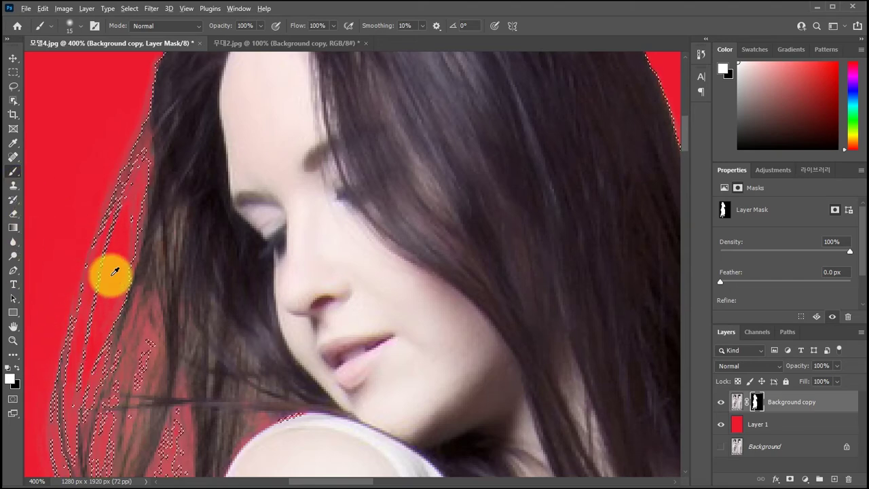
Paint the outer loose strands on the Background copy image with a sampled dark hair colour inside the selection, and deselect.
{"action": "left_click", "coordinate": [736, 402]}
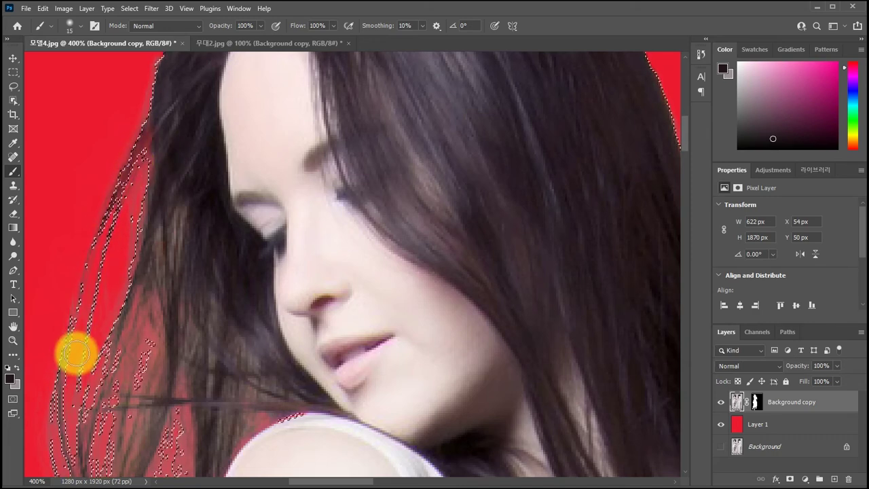
{"action": "left_click_drag", "start_coordinate": [120, 315], "coordinate": [121, 286]}
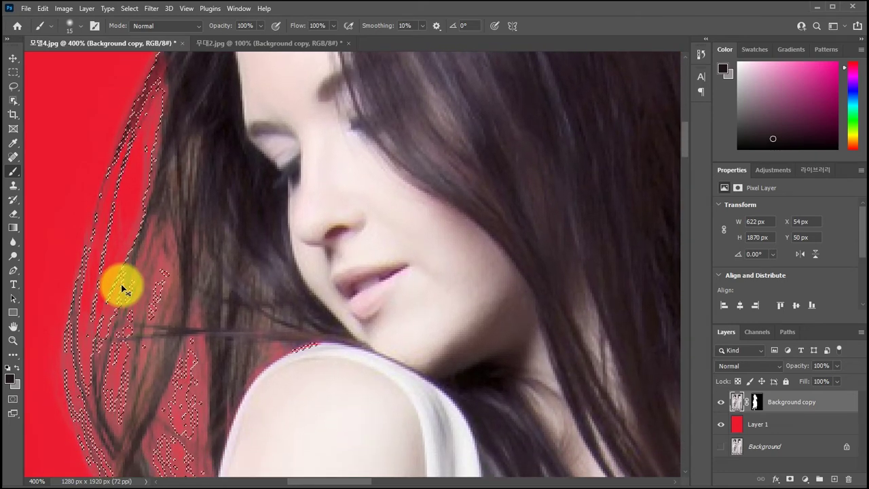
{"action": "key", "text": "ctrl+d"}
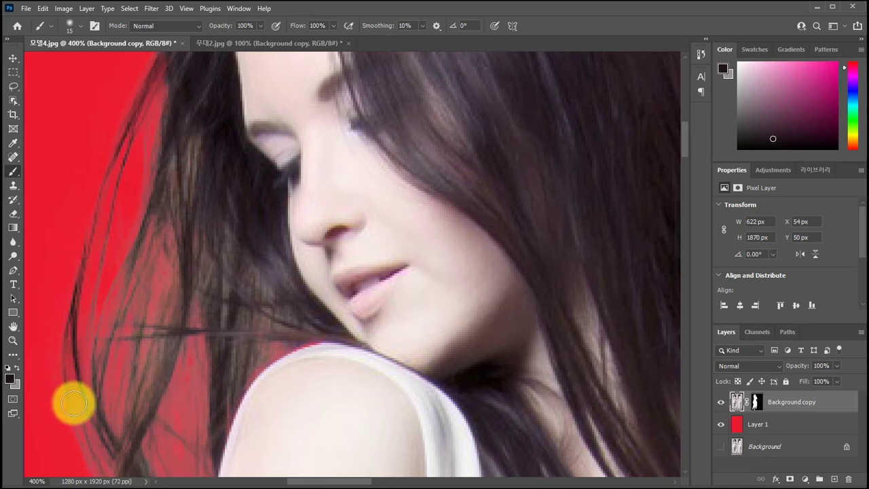
Darken the loose strands from the outer hair edge down to the arm with the brush at 100% opacity.
{"action": "mouse_move", "coordinate": [116, 217]}
{"action": "left_mouse_down"}
{"action": "mouse_move", "coordinate": [89, 347]}
{"action": "mouse_move", "coordinate": [92, 416]}
{"action": "mouse_move", "coordinate": [69, 332]}
{"action": "mouse_move", "coordinate": [68, 407]}
{"action": "left_mouse_up"}
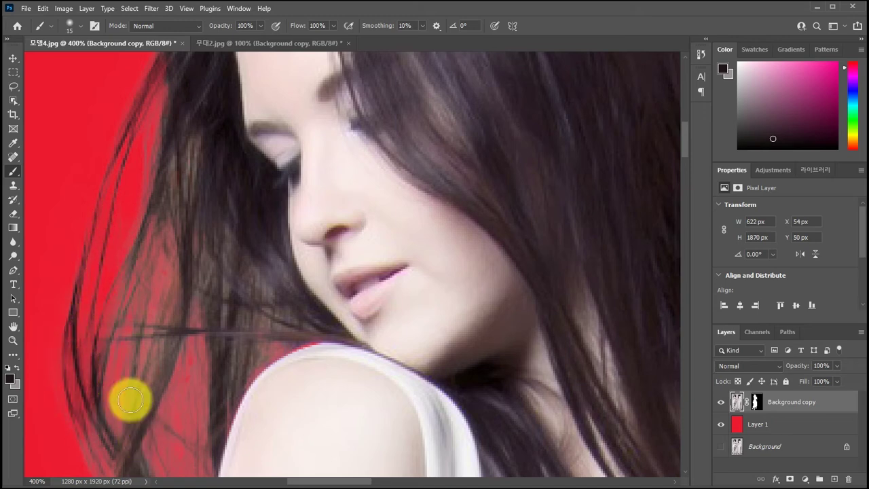
{"action": "key", "text": "ctrl+minus"}
{"action": "mouse_move", "coordinate": [130, 398]}
{"action": "left_mouse_down"}
{"action": "mouse_move", "coordinate": [91, 321]}
{"action": "mouse_move", "coordinate": [141, 399]}
{"action": "mouse_move", "coordinate": [117, 345]}
{"action": "mouse_move", "coordinate": [140, 376]}
{"action": "mouse_move", "coordinate": [102, 291]}
{"action": "mouse_move", "coordinate": [117, 362]}
{"action": "mouse_move", "coordinate": [134, 392]}
{"action": "mouse_move", "coordinate": [152, 381]}
{"action": "mouse_move", "coordinate": [126, 344]}
{"action": "mouse_move", "coordinate": [130, 402]}
{"action": "mouse_move", "coordinate": [147, 440]}
{"action": "mouse_move", "coordinate": [165, 458]}
{"action": "mouse_move", "coordinate": [218, 467]}
{"action": "mouse_move", "coordinate": [124, 301]}
{"action": "mouse_move", "coordinate": [173, 384]}
{"action": "mouse_move", "coordinate": [158, 359]}
{"action": "mouse_move", "coordinate": [174, 375]}
{"action": "mouse_move", "coordinate": [180, 437]}
{"action": "left_mouse_up"}
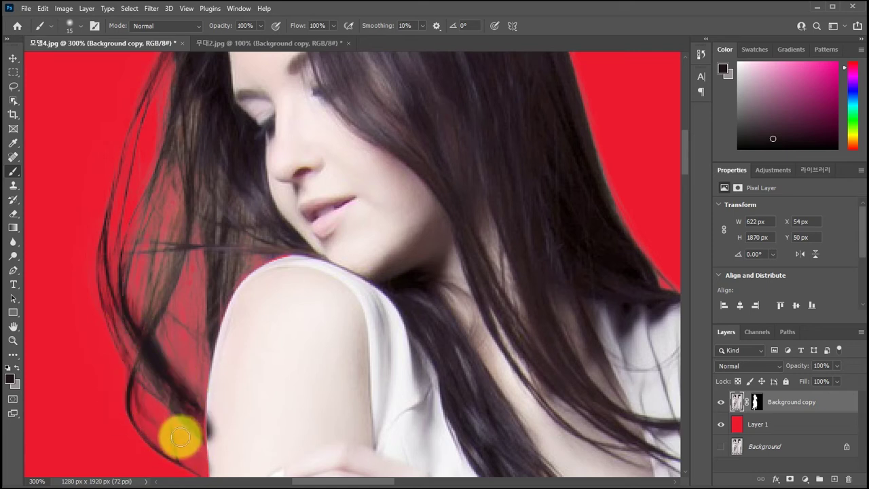
Shade the semi-transparent hair between the outer strands and the shoulder with the dark brush at 48% and then 18% opacity.
{"action": "left_click", "coordinate": [258, 26]}
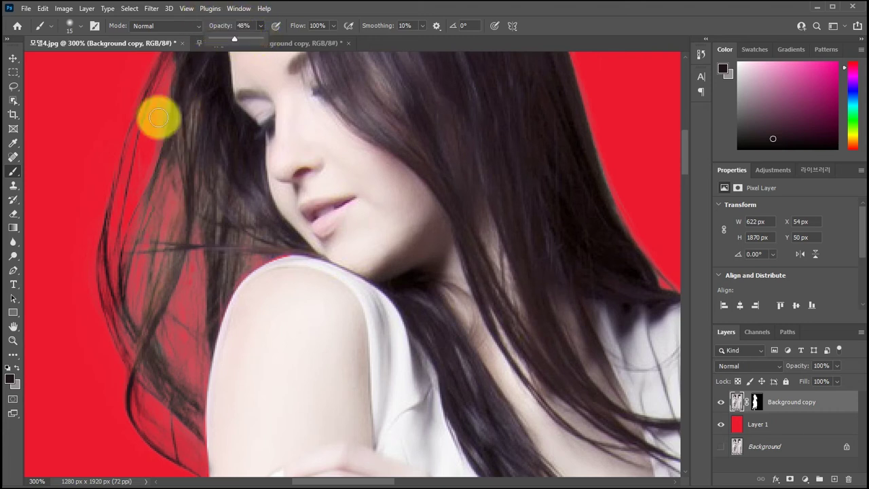
{"action": "mouse_move", "coordinate": [192, 439]}
{"action": "left_mouse_down"}
{"action": "mouse_move", "coordinate": [127, 347]}
{"action": "mouse_move", "coordinate": [216, 420]}
{"action": "mouse_move", "coordinate": [128, 314]}
{"action": "mouse_move", "coordinate": [223, 168]}
{"action": "mouse_move", "coordinate": [153, 341]}
{"action": "mouse_move", "coordinate": [138, 335]}
{"action": "mouse_move", "coordinate": [118, 279]}
{"action": "mouse_move", "coordinate": [121, 255]}
{"action": "mouse_move", "coordinate": [147, 325]}
{"action": "mouse_move", "coordinate": [183, 216]}
{"action": "mouse_move", "coordinate": [173, 168]}
{"action": "mouse_move", "coordinate": [127, 288]}
{"action": "mouse_move", "coordinate": [162, 203]}
{"action": "mouse_move", "coordinate": [155, 178]}
{"action": "mouse_move", "coordinate": [136, 221]}
{"action": "mouse_move", "coordinate": [195, 163]}
{"action": "mouse_move", "coordinate": [195, 140]}
{"action": "mouse_move", "coordinate": [155, 217]}
{"action": "mouse_move", "coordinate": [150, 201]}
{"action": "mouse_move", "coordinate": [123, 274]}
{"action": "mouse_move", "coordinate": [192, 219]}
{"action": "mouse_move", "coordinate": [187, 198]}
{"action": "mouse_move", "coordinate": [144, 309]}
{"action": "mouse_move", "coordinate": [156, 219]}
{"action": "mouse_move", "coordinate": [150, 289]}
{"action": "mouse_move", "coordinate": [178, 171]}
{"action": "mouse_move", "coordinate": [153, 279]}
{"action": "mouse_move", "coordinate": [207, 276]}
{"action": "mouse_move", "coordinate": [207, 264]}
{"action": "mouse_move", "coordinate": [196, 299]}
{"action": "mouse_move", "coordinate": [191, 229]}
{"action": "mouse_move", "coordinate": [194, 338]}
{"action": "mouse_move", "coordinate": [167, 274]}
{"action": "mouse_move", "coordinate": [175, 375]}
{"action": "mouse_move", "coordinate": [136, 258]}
{"action": "mouse_move", "coordinate": [132, 295]}
{"action": "mouse_move", "coordinate": [143, 303]}
{"action": "mouse_move", "coordinate": [186, 130]}
{"action": "mouse_move", "coordinate": [174, 114]}
{"action": "mouse_move", "coordinate": [177, 247]}
{"action": "mouse_move", "coordinate": [211, 217]}
{"action": "mouse_move", "coordinate": [178, 212]}
{"action": "mouse_move", "coordinate": [231, 251]}
{"action": "mouse_move", "coordinate": [231, 186]}
{"action": "mouse_move", "coordinate": [201, 166]}
{"action": "mouse_move", "coordinate": [163, 184]}
{"action": "mouse_move", "coordinate": [158, 117]}
{"action": "mouse_move", "coordinate": [175, 181]}
{"action": "left_mouse_up"}
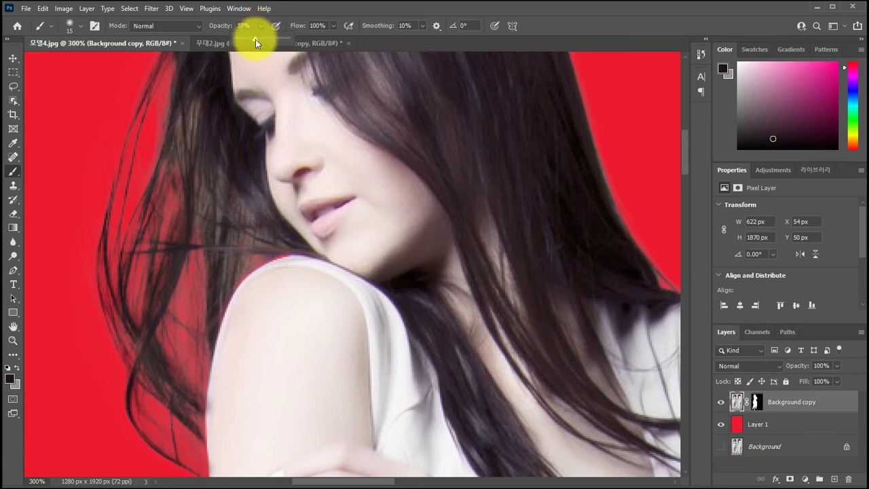
{"action": "left_click_drag", "start_coordinate": [255, 39], "coordinate": [249, 39]}
{"action": "mouse_move", "coordinate": [173, 157]}
{"action": "left_mouse_down"}
{"action": "mouse_move", "coordinate": [182, 187]}
{"action": "mouse_move", "coordinate": [196, 118]}
{"action": "mouse_move", "coordinate": [211, 99]}
{"action": "mouse_move", "coordinate": [177, 149]}
{"action": "mouse_move", "coordinate": [174, 139]}
{"action": "mouse_move", "coordinate": [183, 108]}
{"action": "mouse_move", "coordinate": [196, 211]}
{"action": "mouse_move", "coordinate": [220, 229]}
{"action": "mouse_move", "coordinate": [221, 182]}
{"action": "mouse_move", "coordinate": [202, 279]}
{"action": "mouse_move", "coordinate": [208, 178]}
{"action": "mouse_move", "coordinate": [161, 275]}
{"action": "mouse_move", "coordinate": [251, 252]}
{"action": "mouse_move", "coordinate": [247, 203]}
{"action": "mouse_move", "coordinate": [217, 304]}
{"action": "mouse_move", "coordinate": [262, 248]}
{"action": "mouse_move", "coordinate": [234, 287]}
{"action": "left_mouse_up"}
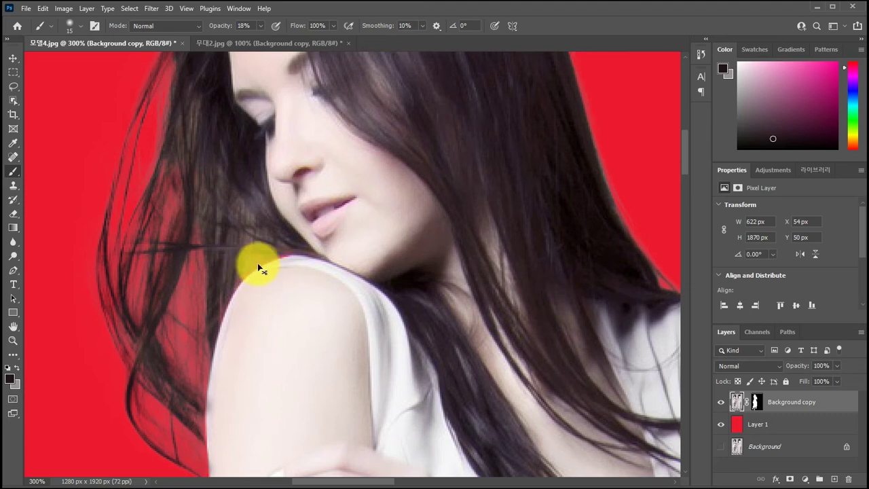
{"action": "left_click_drag", "start_coordinate": [260, 270], "coordinate": [208, 249]}
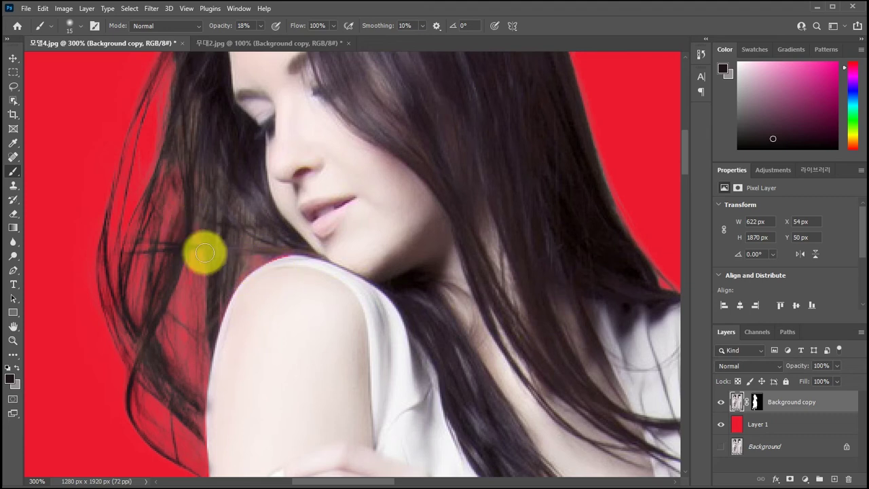
Show the hidden selection outline on the Background copy image and remove the selection.
{"action": "left_click", "coordinate": [737, 402]}
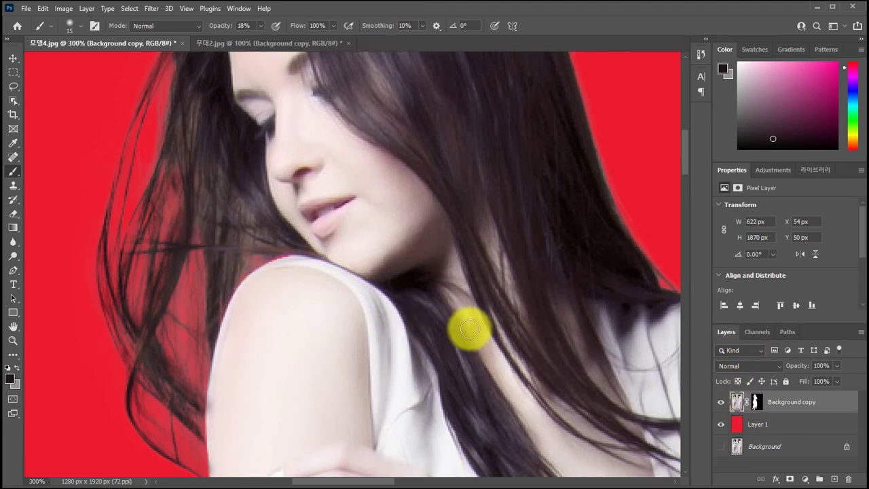
{"action": "key", "text": "ctrl+h"}
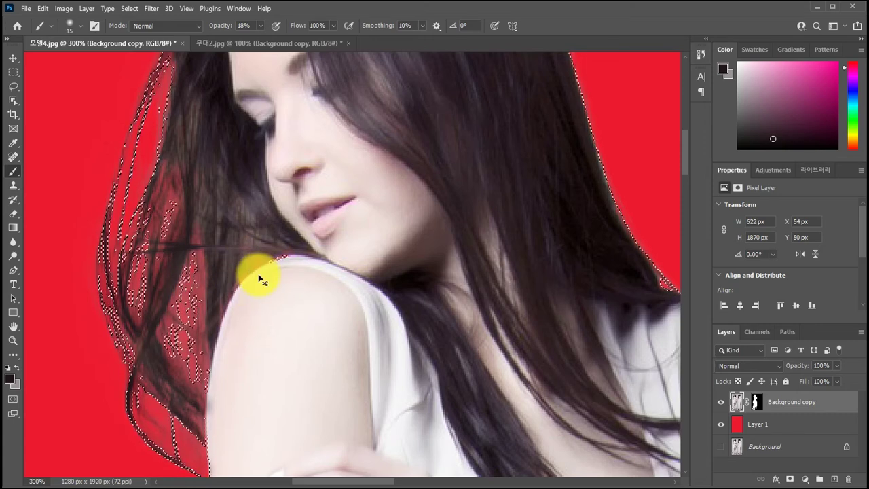
{"action": "key", "text": "ctrl+d"}
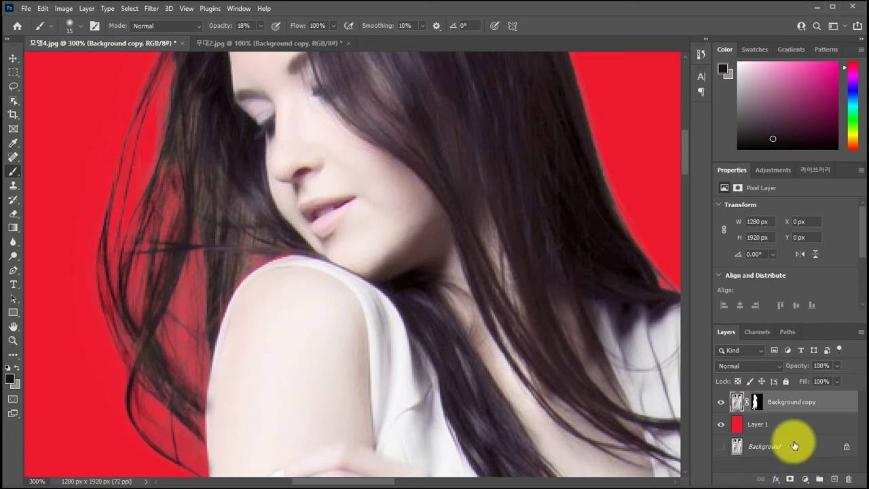
Toggle the red Layer 1 off and on to check the cutout of the loose hair with the layer mask active.
{"action": "left_click", "coordinate": [755, 403]}
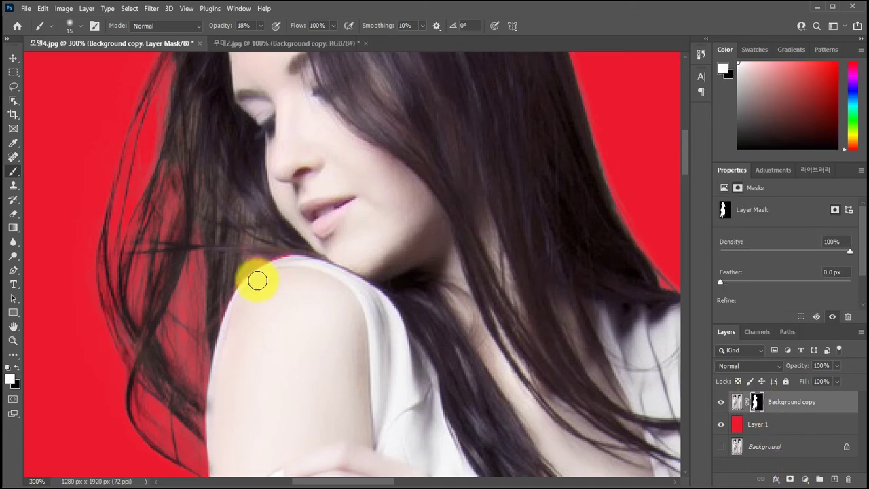
{"action": "left_click", "coordinate": [720, 424]}
{"action": "left_click", "coordinate": [720, 425]}
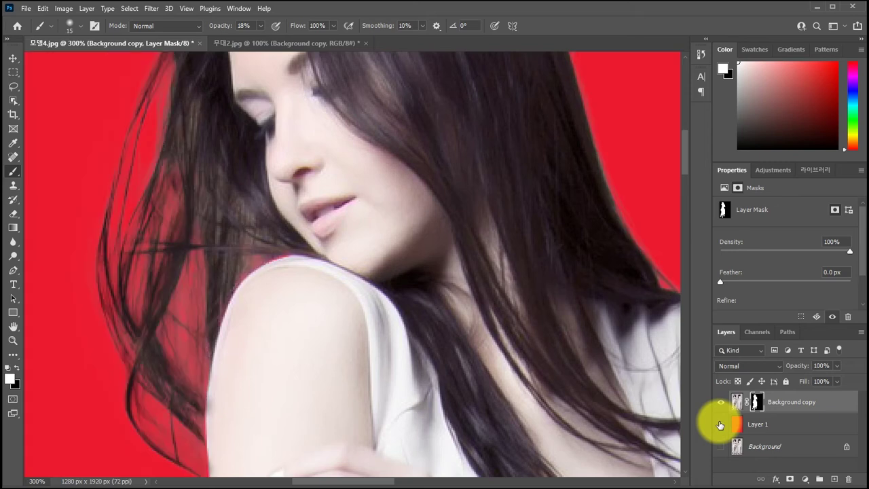
{"action": "left_click", "coordinate": [721, 425]}
{"action": "left_click", "coordinate": [720, 424]}
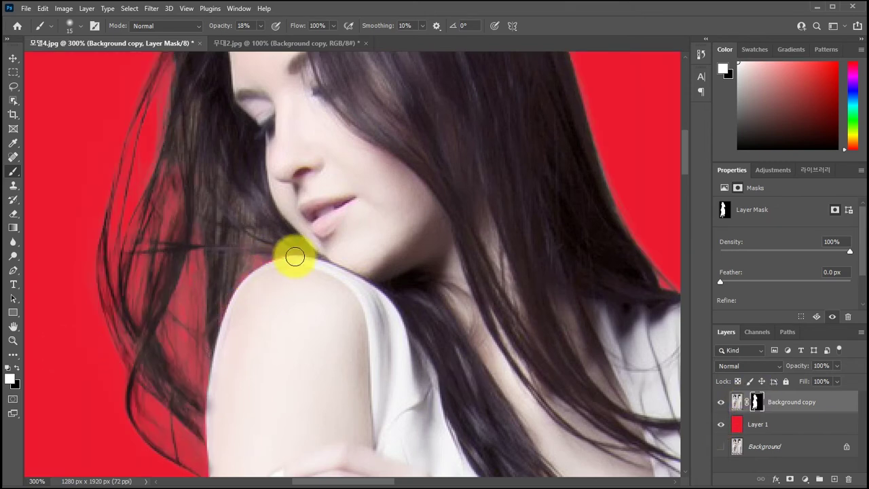
Set the brush opacity to 100%, load the Background copy mask as a selection with its edges hidden, and activate the layer image.
{"action": "left_click", "coordinate": [259, 25]}
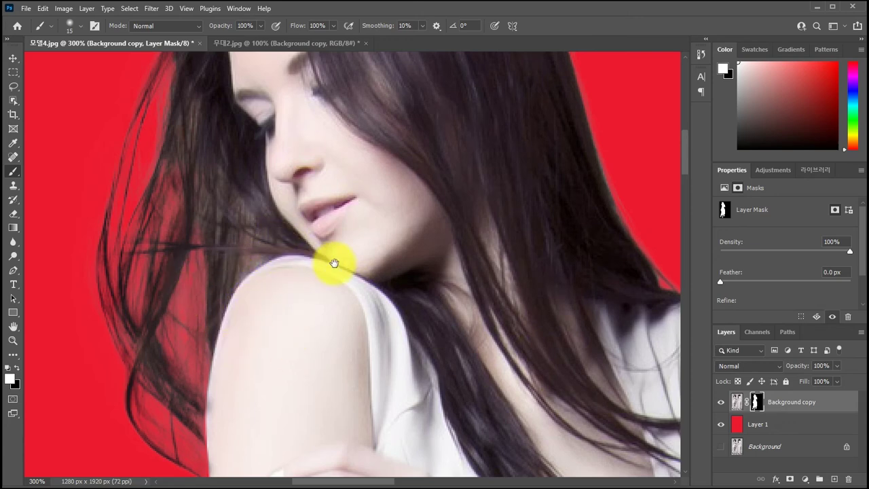
{"action": "left_click_drag", "start_coordinate": [333, 258], "coordinate": [210, 301]}
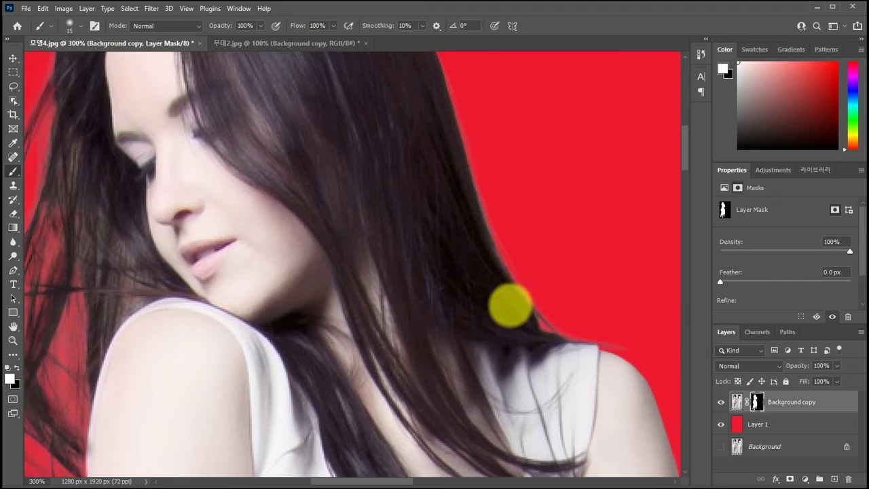
{"action": "left_click_drag", "start_coordinate": [508, 303], "coordinate": [392, 287]}
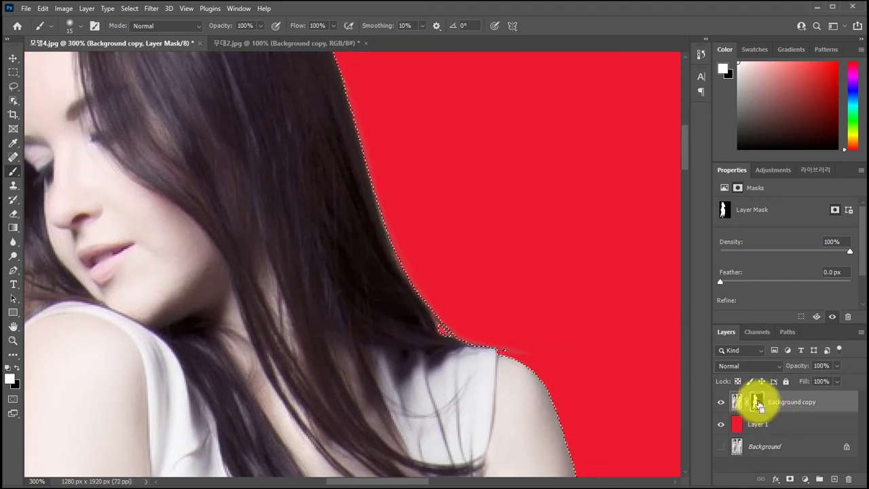
{"action": "left_click_drag", "start_coordinate": [342, 287], "coordinate": [332, 325]}
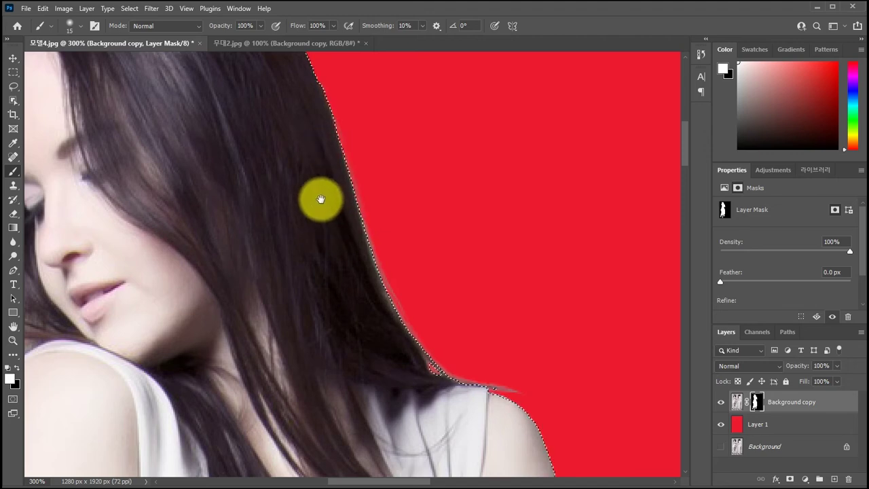
{"action": "left_click_drag", "start_coordinate": [320, 197], "coordinate": [350, 325]}
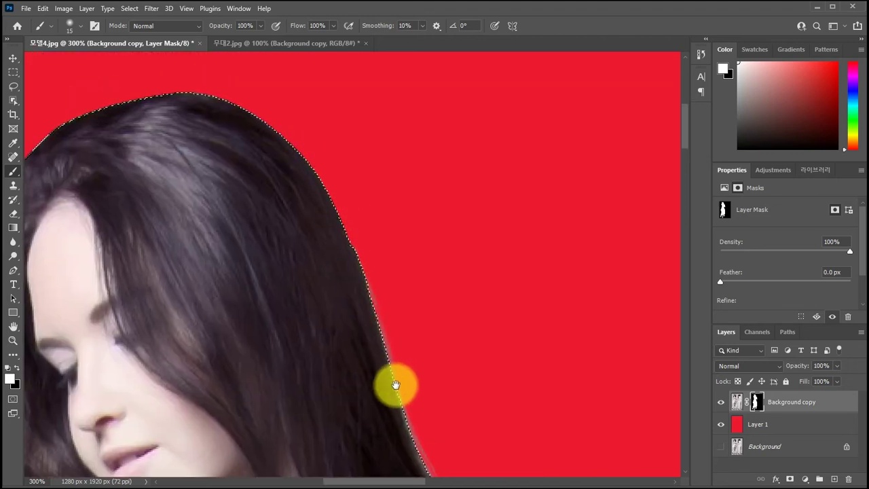
{"action": "left_click_drag", "start_coordinate": [393, 385], "coordinate": [294, 185]}
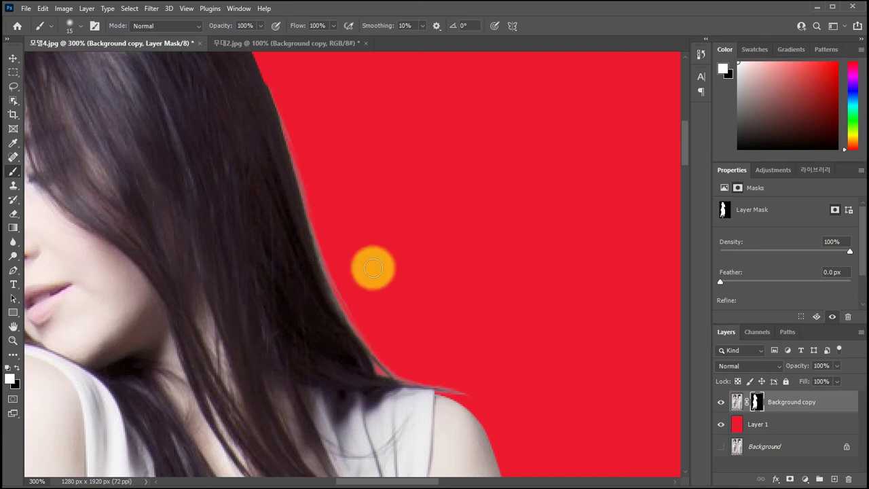
{"action": "left_click", "coordinate": [736, 402]}
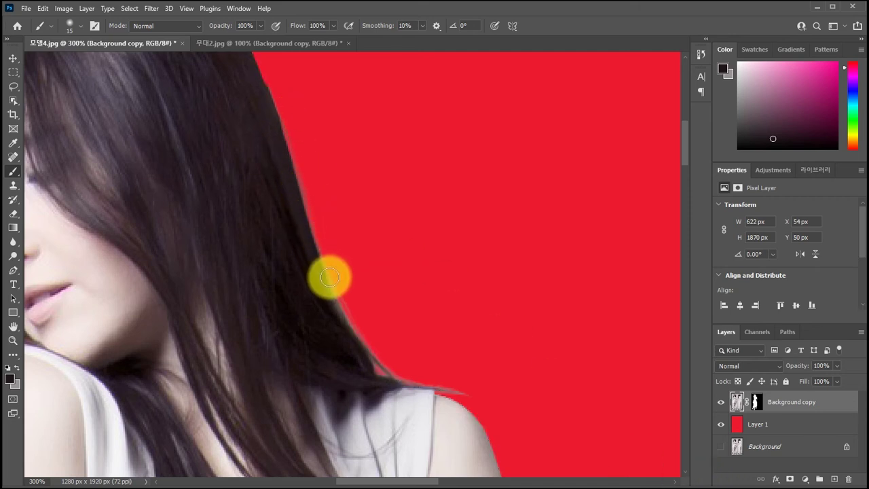
Darken the pale hair edge running down to the far shoulder with the brush at 31% opacity, and deselect.
{"action": "left_click", "coordinate": [286, 87]}
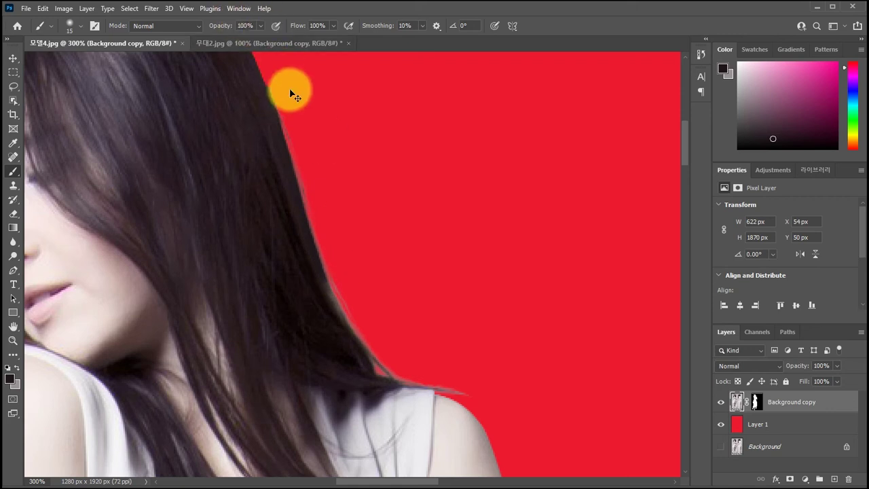
{"action": "mouse_move", "coordinate": [290, 93]}
{"action": "left_mouse_down"}
{"action": "mouse_move", "coordinate": [270, 56]}
{"action": "mouse_move", "coordinate": [226, 39]}
{"action": "left_mouse_up"}
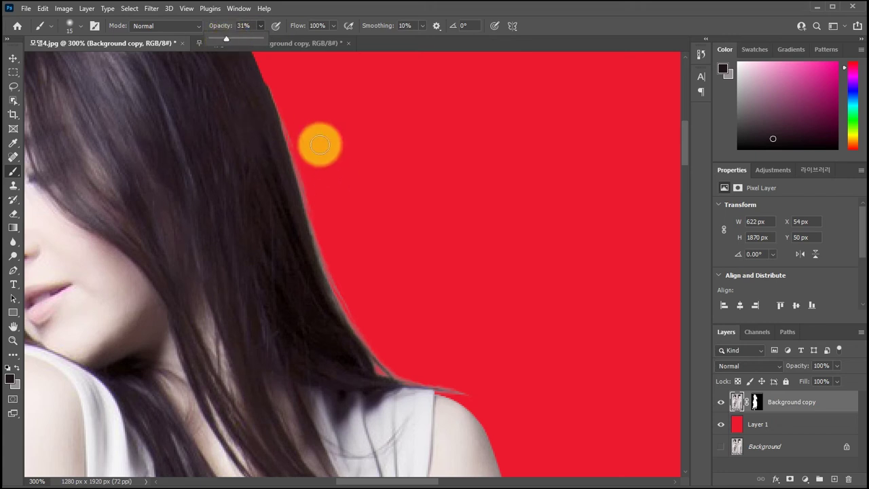
{"action": "left_click", "coordinate": [294, 153]}
{"action": "mouse_move", "coordinate": [293, 153]}
{"action": "left_mouse_down"}
{"action": "mouse_move", "coordinate": [326, 270]}
{"action": "mouse_move", "coordinate": [346, 305]}
{"action": "mouse_move", "coordinate": [320, 229]}
{"action": "mouse_move", "coordinate": [326, 256]}
{"action": "mouse_move", "coordinate": [431, 334]}
{"action": "mouse_move", "coordinate": [345, 303]}
{"action": "mouse_move", "coordinate": [413, 386]}
{"action": "mouse_move", "coordinate": [407, 368]}
{"action": "mouse_move", "coordinate": [448, 382]}
{"action": "mouse_move", "coordinate": [390, 305]}
{"action": "mouse_move", "coordinate": [310, 225]}
{"action": "mouse_move", "coordinate": [272, 104]}
{"action": "mouse_move", "coordinate": [292, 132]}
{"action": "mouse_move", "coordinate": [645, 293]}
{"action": "left_mouse_up"}
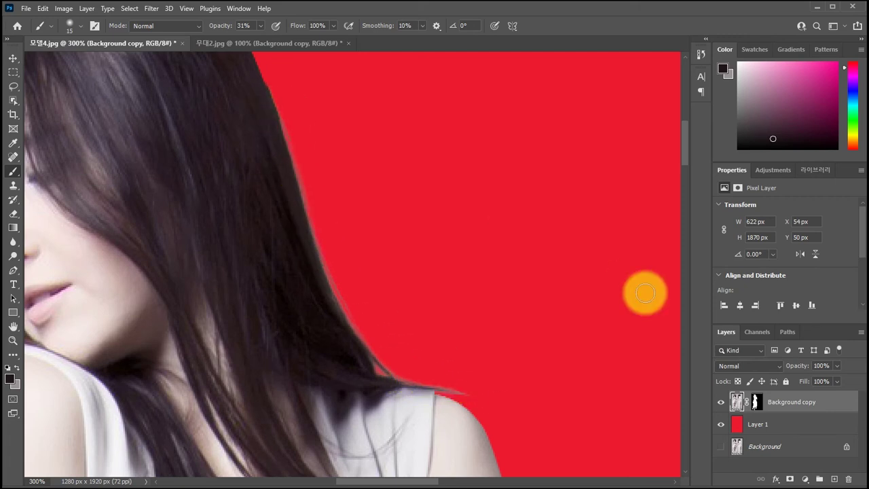
{"action": "key", "text": "ctrl+minus"}
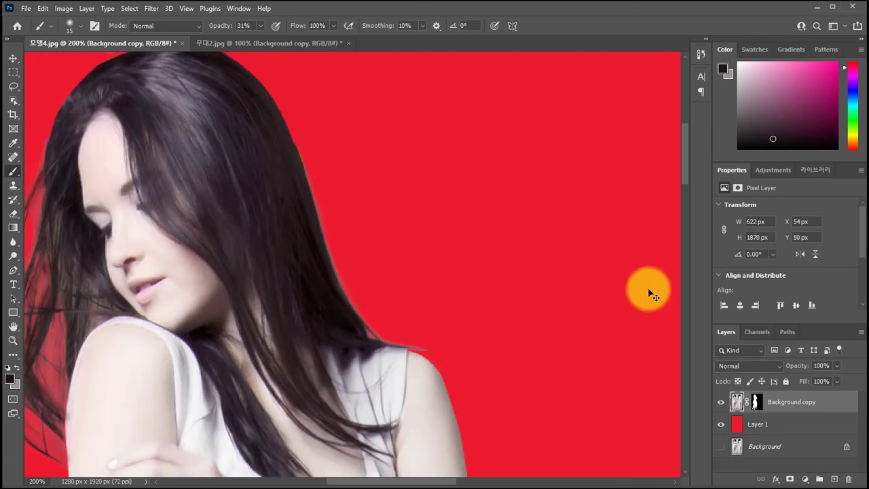
{"action": "key", "text": "ctrl+minus"}
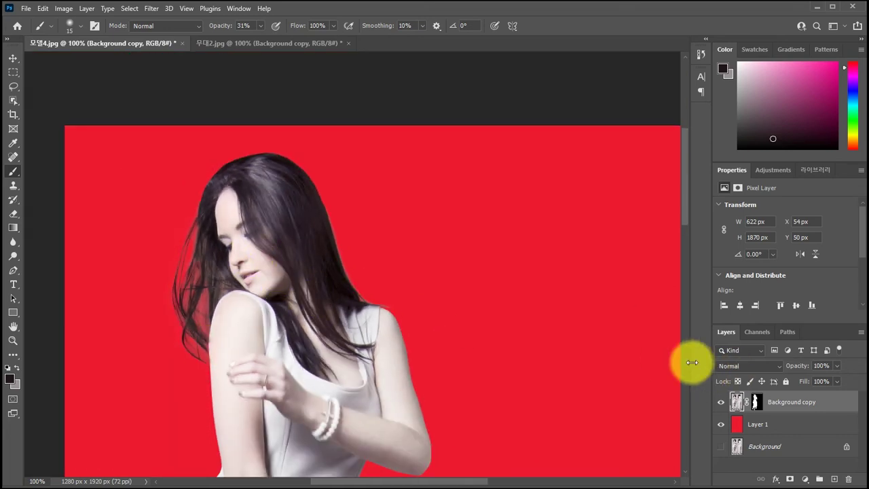
{"action": "key", "text": "ctrl+d"}
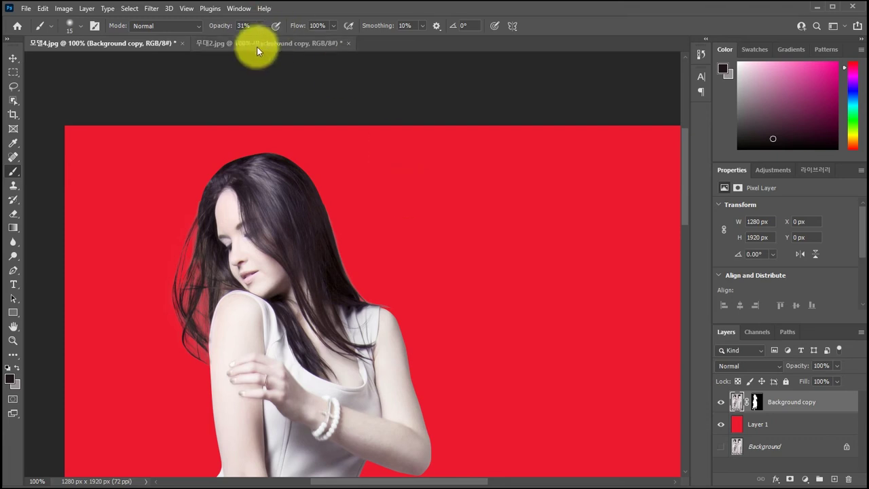
Float the 모델4.jpg window, copy the masked model layer onto the lake scene in 무대2.jpg, and dock the window again.
{"action": "left_click_drag", "start_coordinate": [121, 42], "coordinate": [397, 140]}
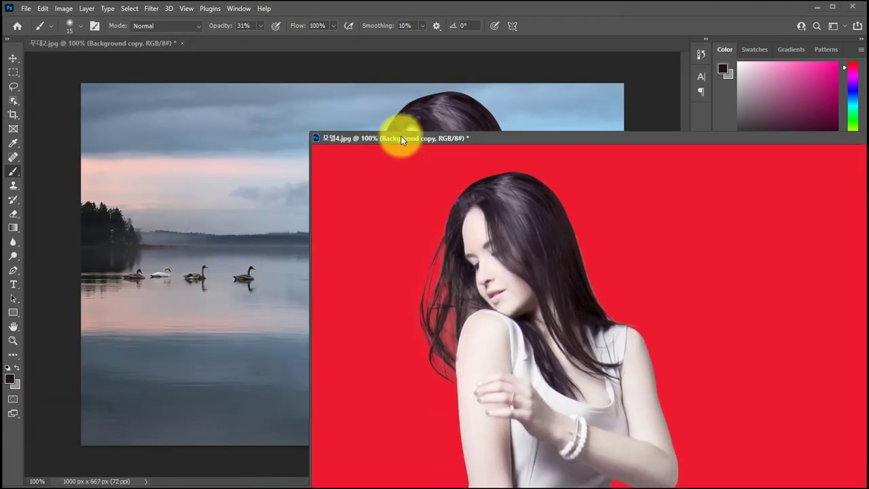
{"action": "left_click", "coordinate": [13, 59]}
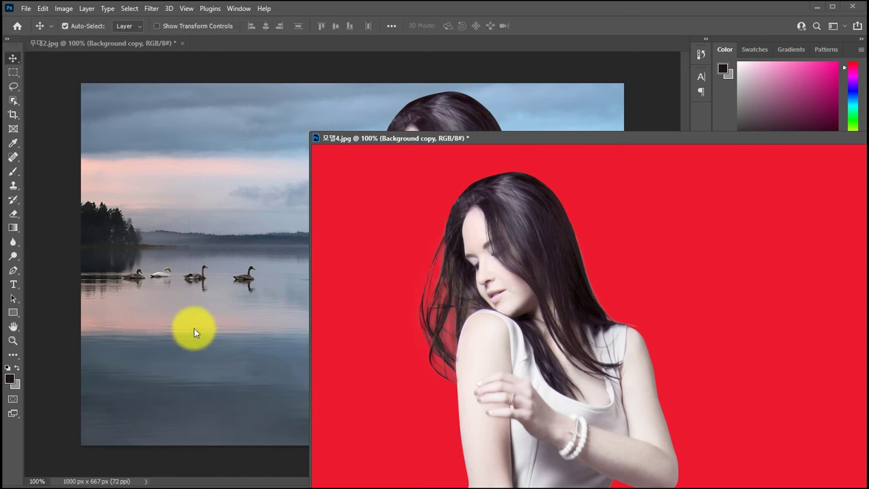
{"action": "left_click_drag", "start_coordinate": [534, 340], "coordinate": [220, 243]}
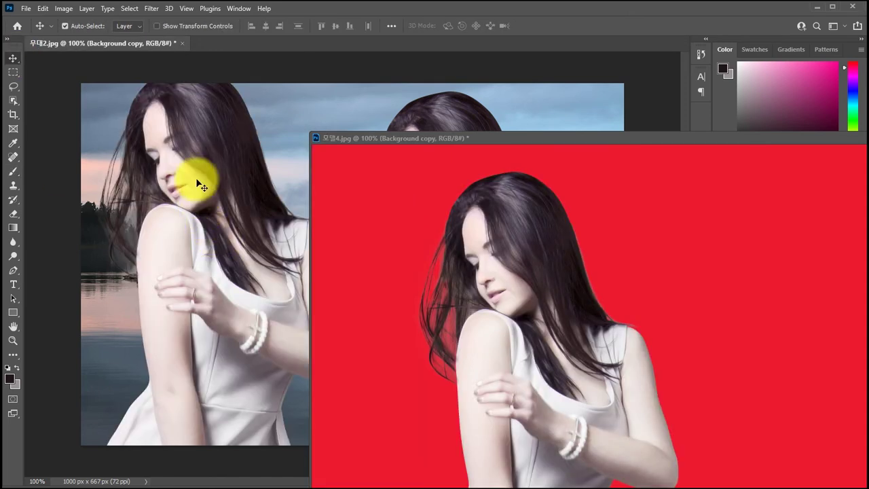
{"action": "left_click_drag", "start_coordinate": [194, 171], "coordinate": [196, 202]}
{"action": "left_click_drag", "start_coordinate": [510, 138], "coordinate": [487, 48]}
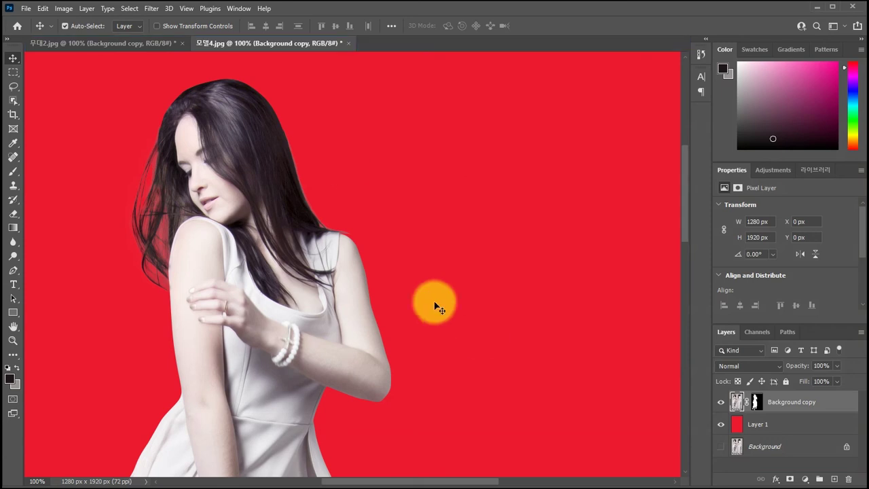
Arrange both models side by side in 무대2.jpg, with the new one on the swan side at X -155 px, Y -24 px.
{"action": "left_click", "coordinate": [130, 46]}
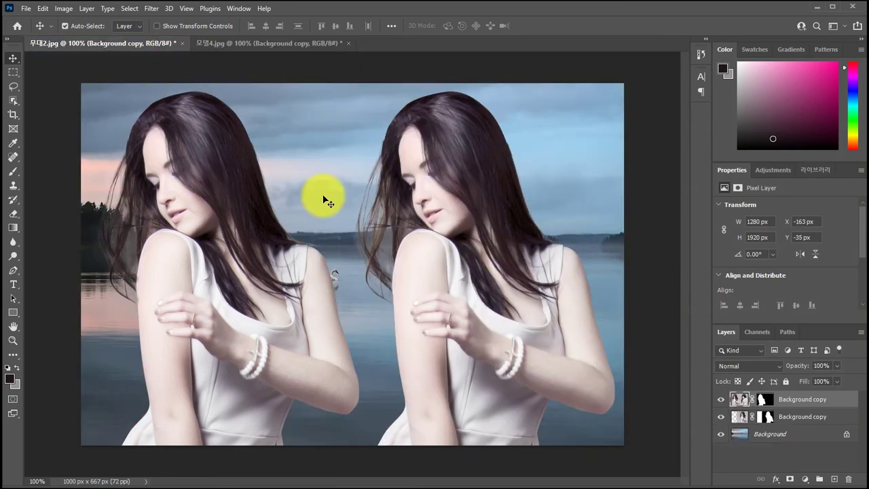
{"action": "left_click_drag", "start_coordinate": [456, 172], "coordinate": [498, 175]}
{"action": "left_click_drag", "start_coordinate": [252, 191], "coordinate": [322, 201]}
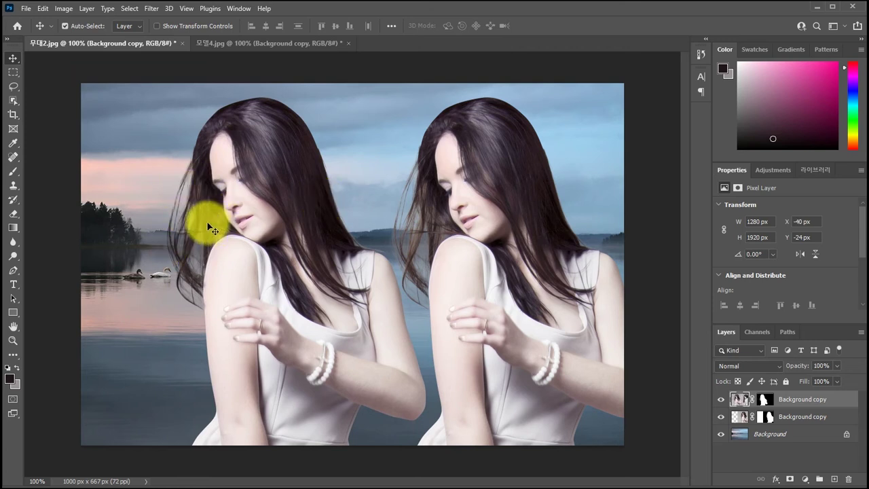
{"action": "left_click_drag", "start_coordinate": [237, 199], "coordinate": [169, 179]}
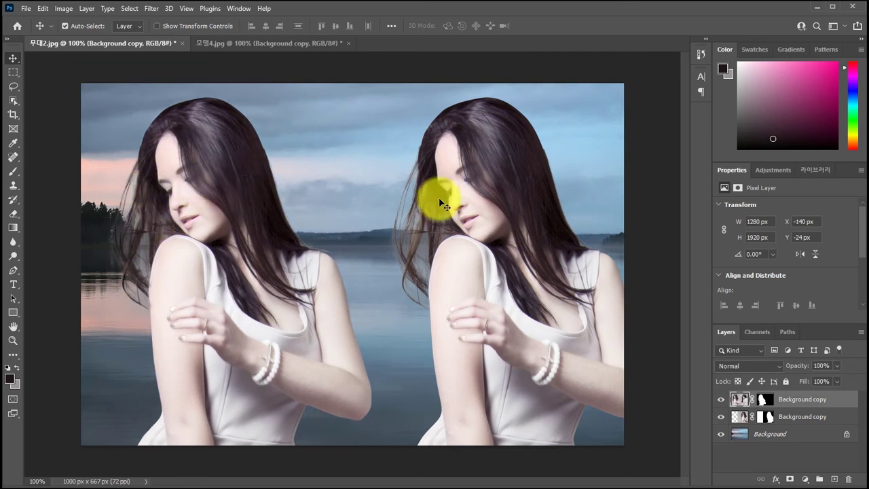
{"action": "mouse_move", "coordinate": [254, 214]}
{"action": "left_mouse_down"}
{"action": "mouse_move", "coordinate": [255, 205]}
{"action": "mouse_move", "coordinate": [246, 205]}
{"action": "left_mouse_up"}
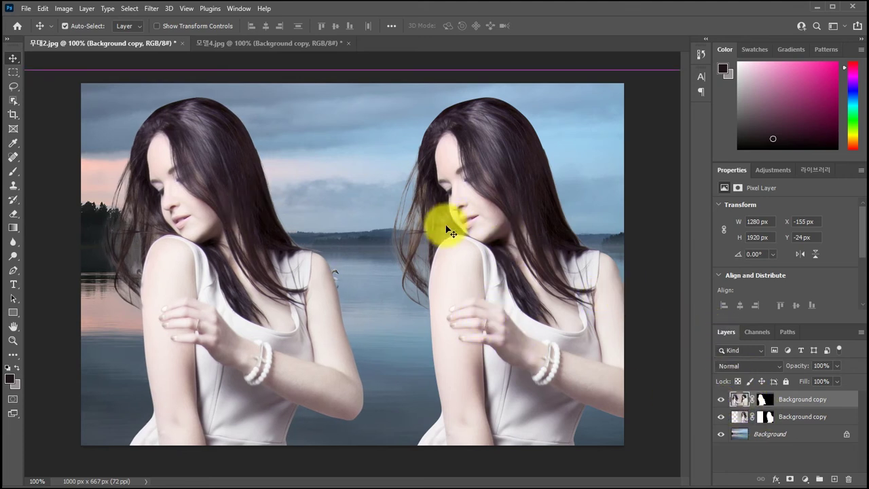
Hide the new model's layer, select the older Background copy layer, and examine its loose hair at 300%.
{"action": "left_click", "coordinate": [721, 401]}
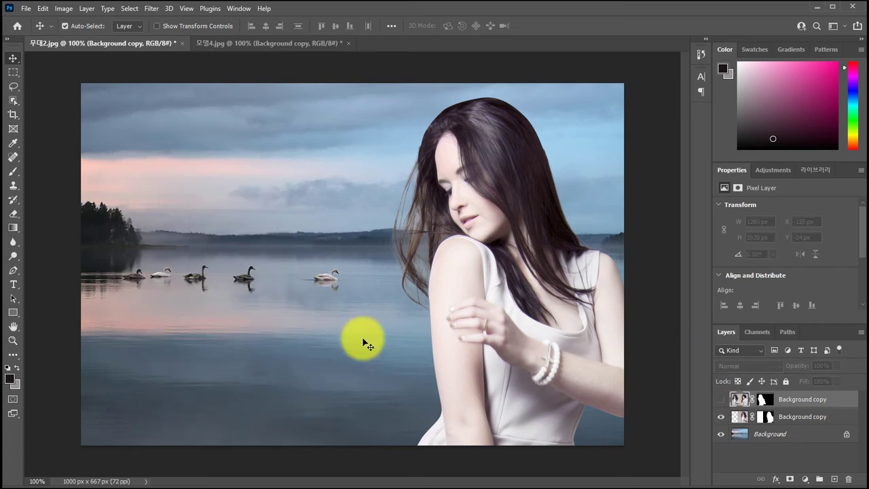
{"action": "left_click", "coordinate": [556, 307]}
{"action": "left_click_drag", "start_coordinate": [529, 279], "coordinate": [396, 270]}
{"action": "key", "text": "ctrl+plus"}
{"action": "key", "text": "ctrl+plus"}
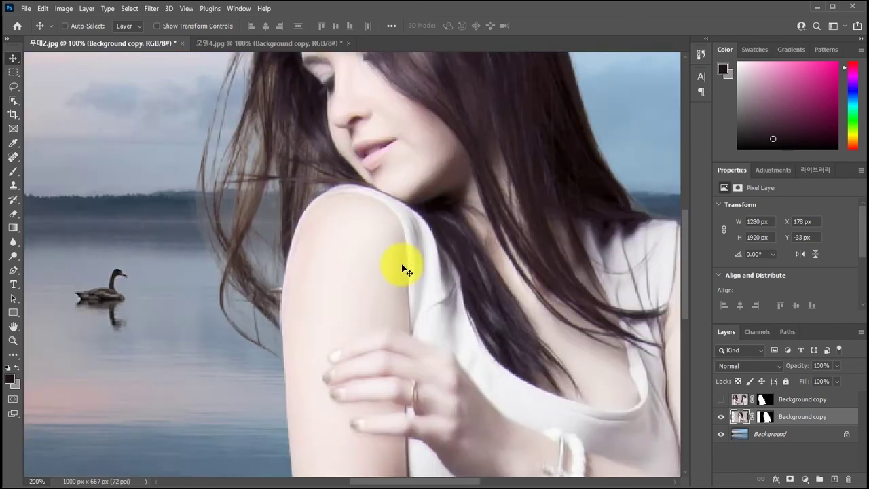
{"action": "left_click_drag", "start_coordinate": [353, 246], "coordinate": [300, 316]}
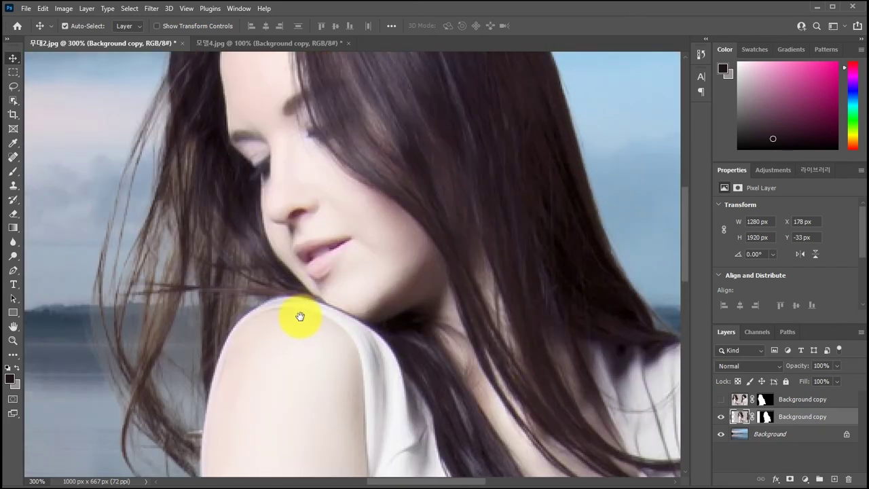
{"action": "scroll", "coordinate": [300, 312], "scroll_direction": "up", "scroll_amount": 2}
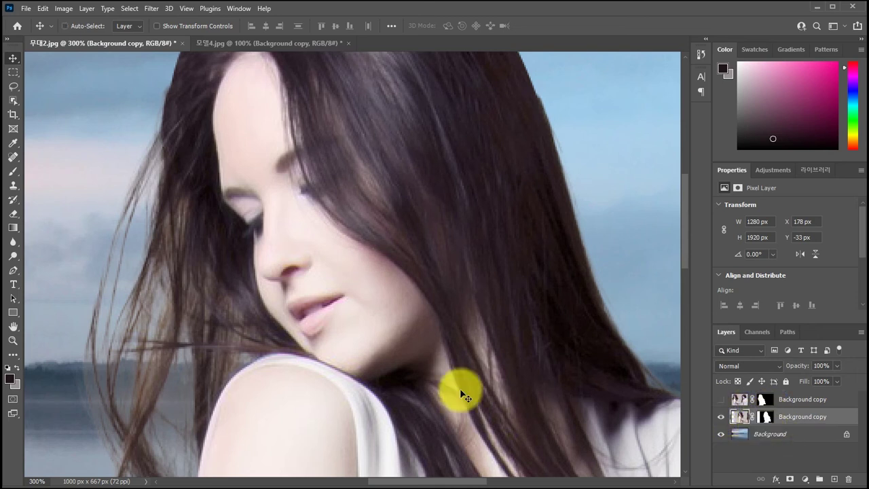
Load the older model's mask as a selection to inspect the hair outline, deselect, and activate that layer mask.
{"action": "left_click", "coordinate": [765, 419], "text": "ctrl"}
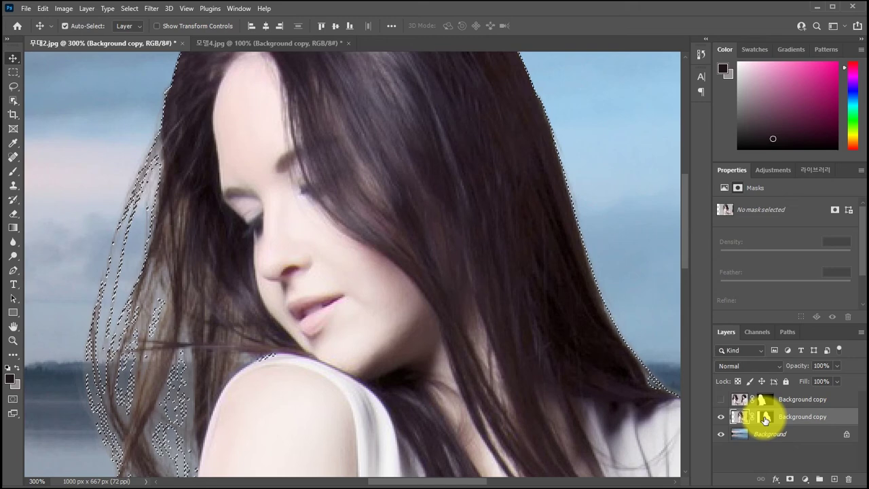
{"action": "key", "text": "ctrl+d"}
{"action": "left_click_drag", "start_coordinate": [294, 347], "coordinate": [310, 301]}
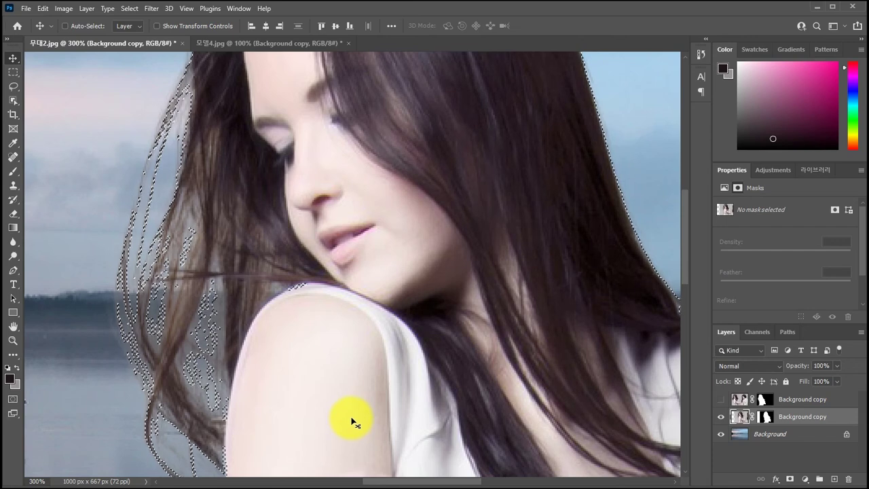
{"action": "key", "text": "ctrl+d"}
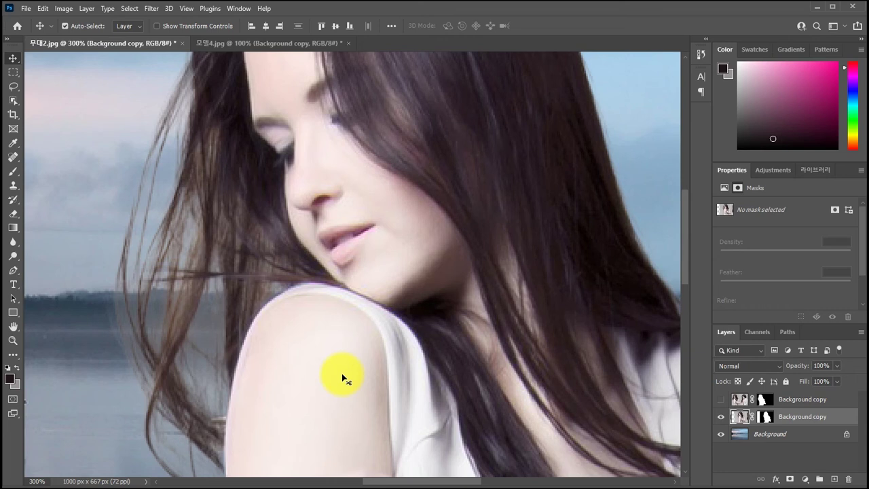
{"action": "left_click", "coordinate": [767, 417]}
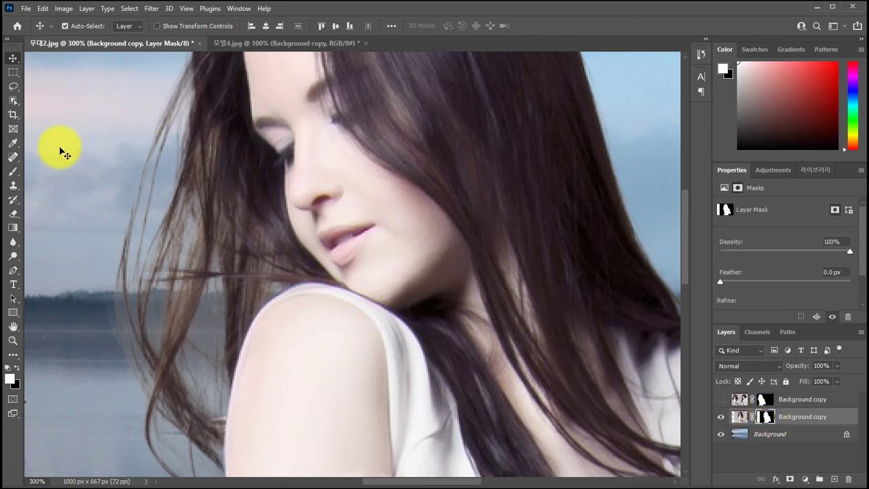
Paint black with the Brush at 33% opacity on the layer mask to fade the haze between the loose strands and the shoulder.
{"action": "left_click", "coordinate": [13, 171]}
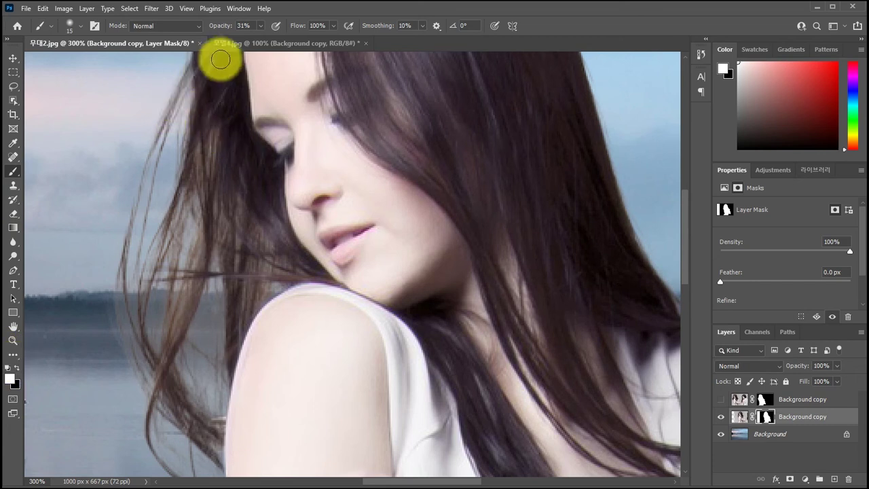
{"action": "left_click", "coordinate": [260, 25]}
{"action": "left_click_drag", "start_coordinate": [258, 38], "coordinate": [325, 42]}
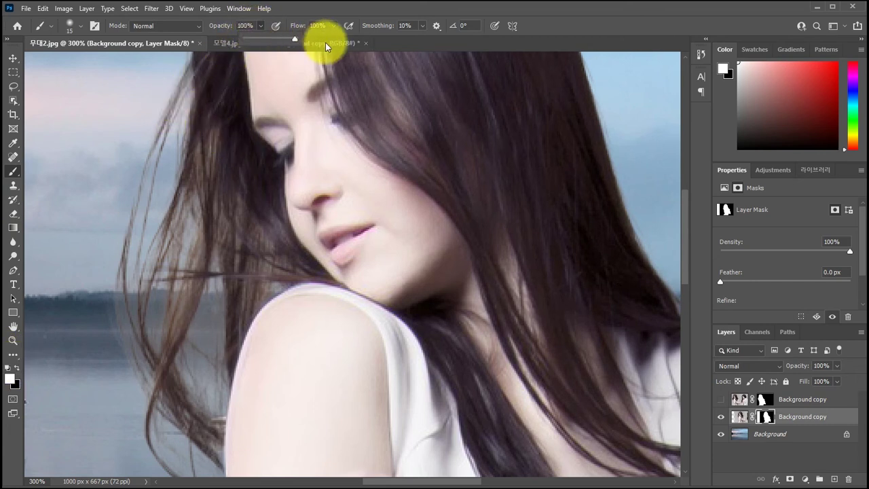
{"action": "scroll", "coordinate": [210, 184], "scroll_direction": "up", "scroll_amount": 2}
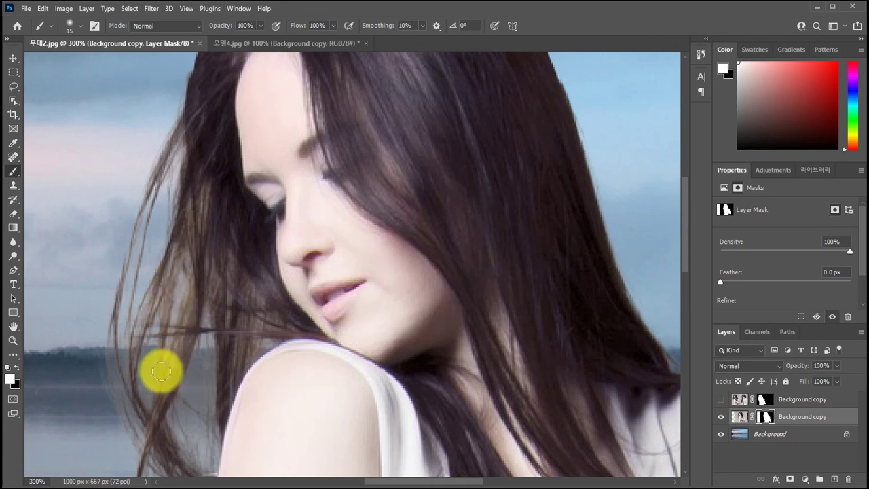
{"action": "scroll", "coordinate": [163, 326], "scroll_direction": "down", "scroll_amount": 3}
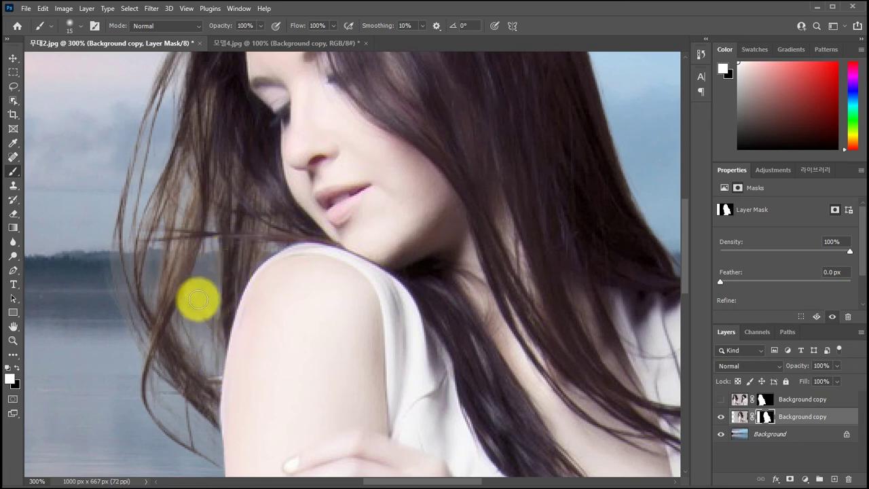
{"action": "left_click_drag", "start_coordinate": [262, 26], "coordinate": [238, 40]}
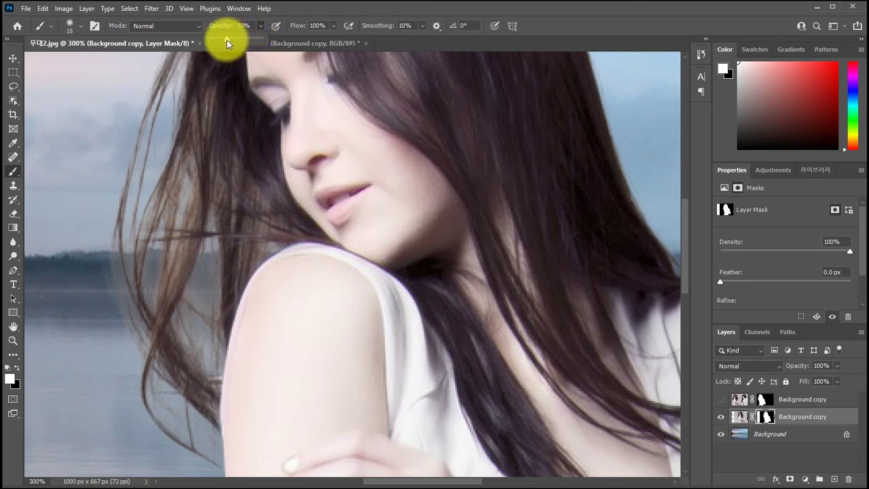
{"action": "left_click", "coordinate": [19, 367]}
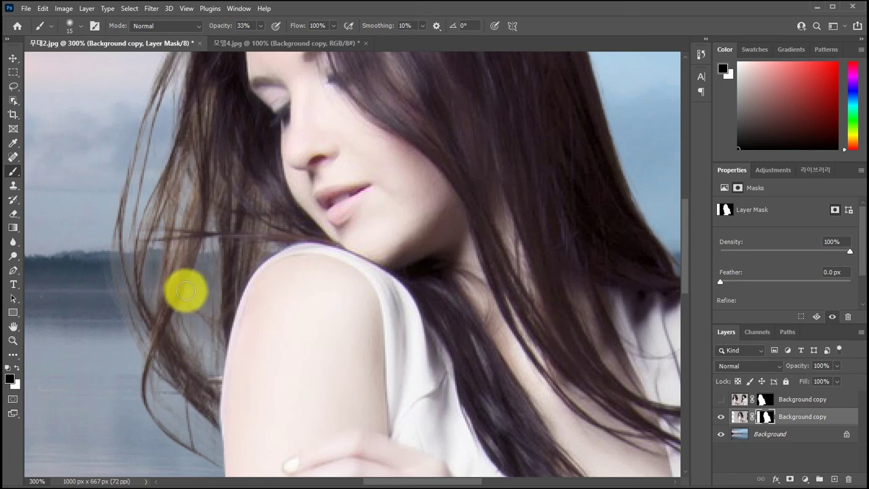
{"action": "mouse_move", "coordinate": [211, 283]}
{"action": "left_mouse_down"}
{"action": "mouse_move", "coordinate": [194, 342]}
{"action": "mouse_move", "coordinate": [190, 304]}
{"action": "mouse_move", "coordinate": [210, 270]}
{"action": "mouse_move", "coordinate": [186, 319]}
{"action": "mouse_move", "coordinate": [204, 370]}
{"action": "mouse_move", "coordinate": [216, 347]}
{"action": "mouse_move", "coordinate": [181, 308]}
{"action": "mouse_move", "coordinate": [208, 361]}
{"action": "left_mouse_up"}
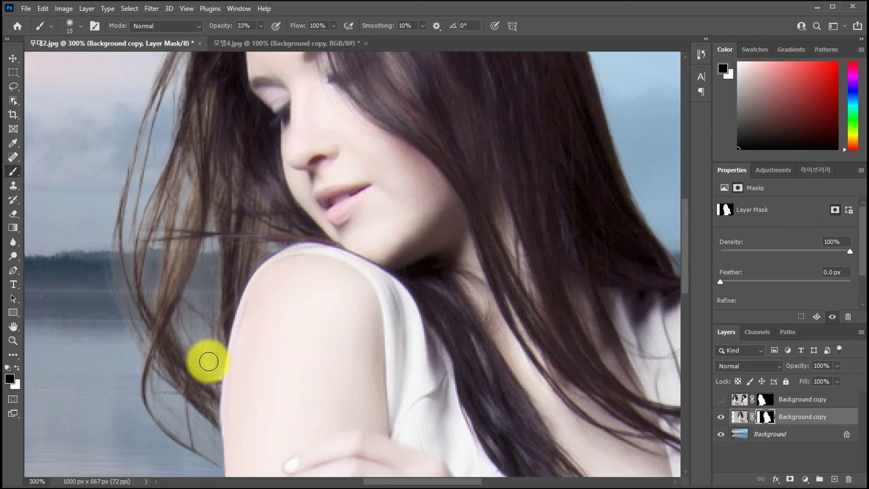
{"action": "mouse_move", "coordinate": [208, 361]}
{"action": "left_mouse_down"}
{"action": "mouse_move", "coordinate": [189, 299]}
{"action": "mouse_move", "coordinate": [181, 298]}
{"action": "mouse_move", "coordinate": [194, 353]}
{"action": "mouse_move", "coordinate": [214, 385]}
{"action": "mouse_move", "coordinate": [237, 370]}
{"action": "mouse_move", "coordinate": [202, 318]}
{"action": "mouse_move", "coordinate": [191, 374]}
{"action": "mouse_move", "coordinate": [172, 342]}
{"action": "mouse_move", "coordinate": [175, 360]}
{"action": "mouse_move", "coordinate": [205, 408]}
{"action": "mouse_move", "coordinate": [237, 420]}
{"action": "mouse_move", "coordinate": [244, 398]}
{"action": "mouse_move", "coordinate": [128, 380]}
{"action": "left_mouse_up"}
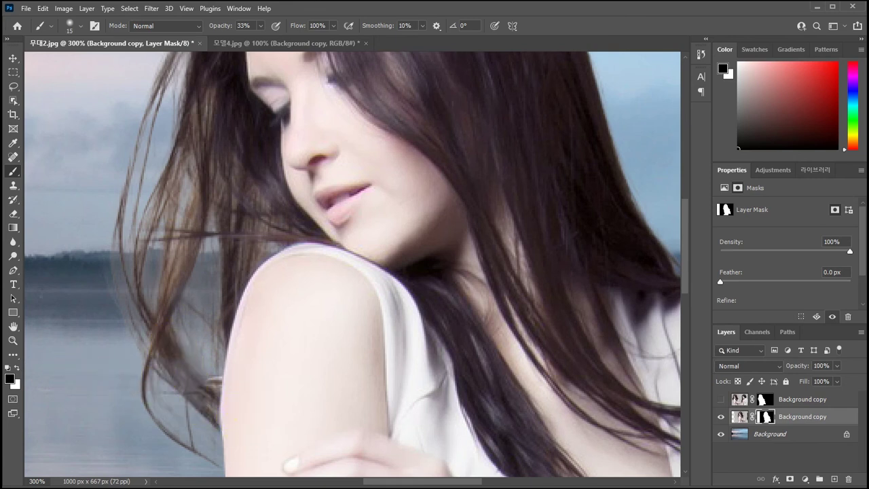
Continue masking with black to clean the pale haze along the outer edge of the loose hair beside the lake.
{"action": "mouse_move", "coordinate": [208, 408]}
{"action": "left_mouse_down"}
{"action": "mouse_move", "coordinate": [156, 348]}
{"action": "mouse_move", "coordinate": [206, 404]}
{"action": "mouse_move", "coordinate": [168, 353]}
{"action": "mouse_move", "coordinate": [228, 409]}
{"action": "mouse_move", "coordinate": [159, 348]}
{"action": "mouse_move", "coordinate": [161, 335]}
{"action": "mouse_move", "coordinate": [193, 373]}
{"action": "mouse_move", "coordinate": [142, 307]}
{"action": "mouse_move", "coordinate": [57, 262]}
{"action": "mouse_move", "coordinate": [19, 371]}
{"action": "left_mouse_up"}
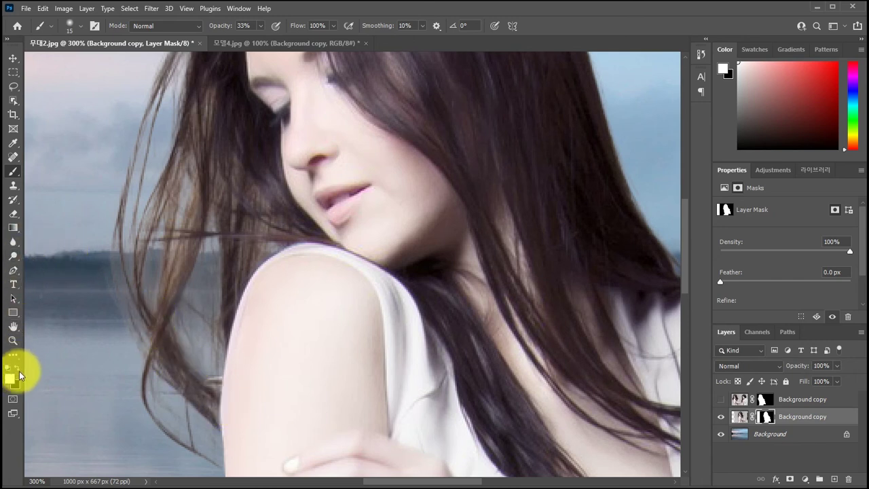
{"action": "left_click", "coordinate": [19, 367]}
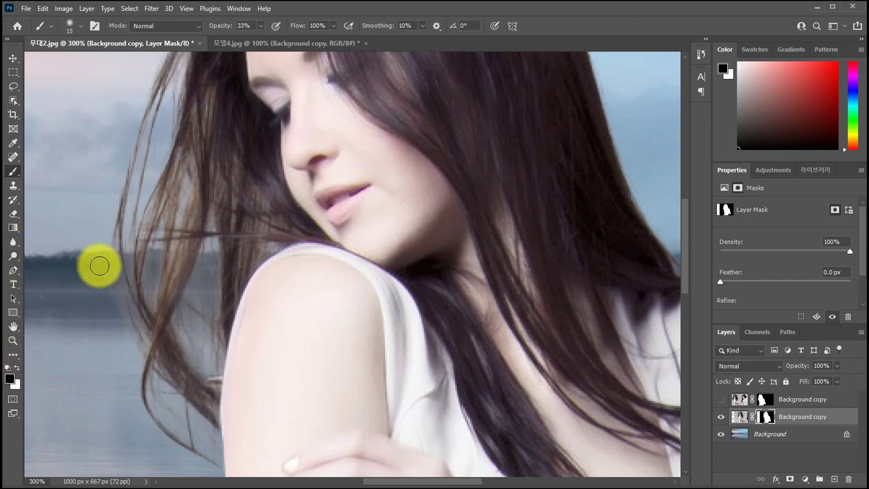
{"action": "mouse_move", "coordinate": [121, 286]}
{"action": "left_mouse_down"}
{"action": "mouse_move", "coordinate": [123, 339]}
{"action": "mouse_move", "coordinate": [117, 250]}
{"action": "mouse_move", "coordinate": [136, 336]}
{"action": "mouse_move", "coordinate": [116, 239]}
{"action": "mouse_move", "coordinate": [134, 341]}
{"action": "mouse_move", "coordinate": [144, 240]}
{"action": "mouse_move", "coordinate": [131, 226]}
{"action": "mouse_move", "coordinate": [117, 236]}
{"action": "mouse_move", "coordinate": [134, 347]}
{"action": "mouse_move", "coordinate": [155, 283]}
{"action": "mouse_move", "coordinate": [150, 268]}
{"action": "mouse_move", "coordinate": [151, 308]}
{"action": "mouse_move", "coordinate": [155, 247]}
{"action": "mouse_move", "coordinate": [145, 312]}
{"action": "mouse_move", "coordinate": [157, 293]}
{"action": "mouse_move", "coordinate": [153, 279]}
{"action": "mouse_move", "coordinate": [137, 375]}
{"action": "mouse_move", "coordinate": [140, 362]}
{"action": "mouse_move", "coordinate": [127, 374]}
{"action": "mouse_move", "coordinate": [348, 307]}
{"action": "mouse_move", "coordinate": [172, 299]}
{"action": "left_mouse_up"}
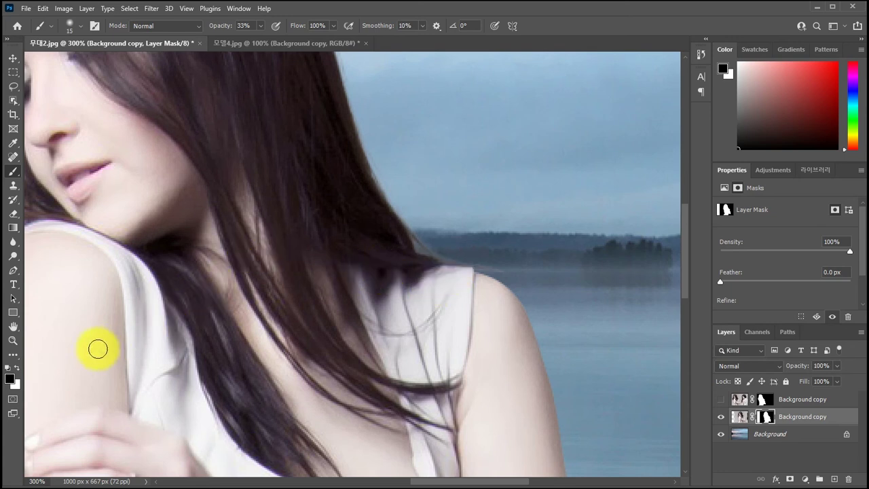
Paint white on the mask, raising brush opacity to 100%, to restore the hair tips over the far shoulder.
{"action": "left_click", "coordinate": [17, 370]}
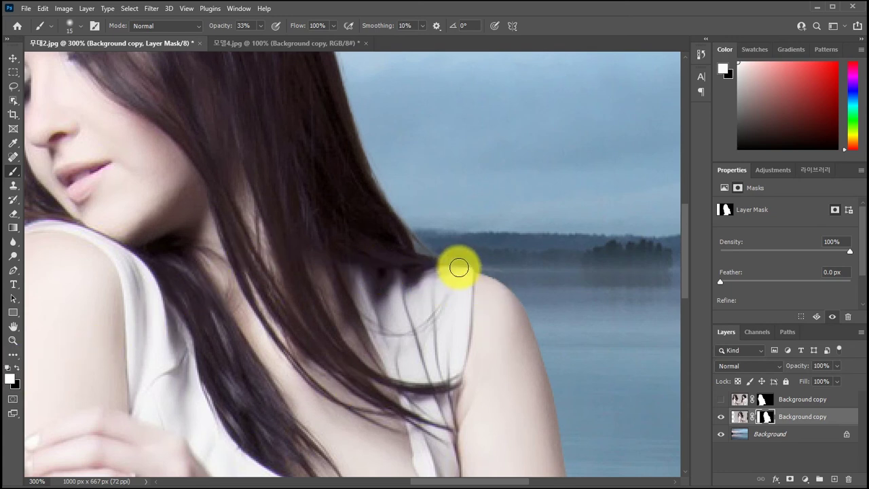
{"action": "left_click_drag", "start_coordinate": [431, 269], "coordinate": [534, 272]}
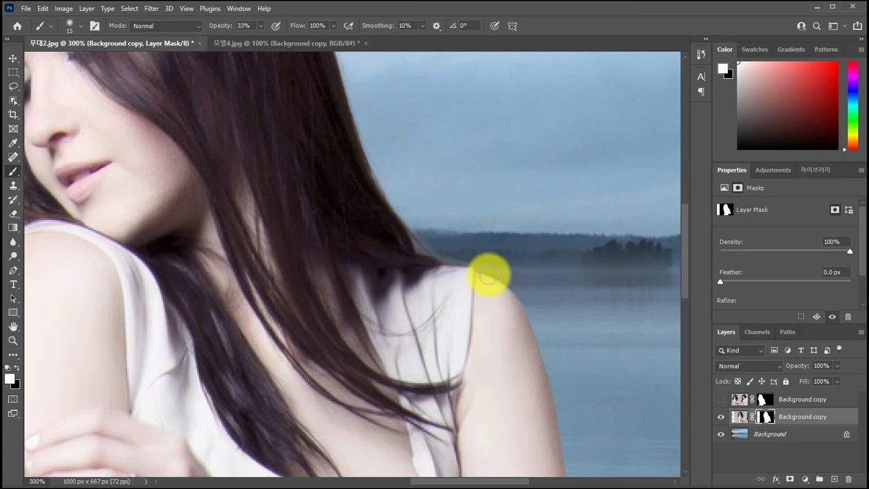
{"action": "left_click", "coordinate": [259, 26]}
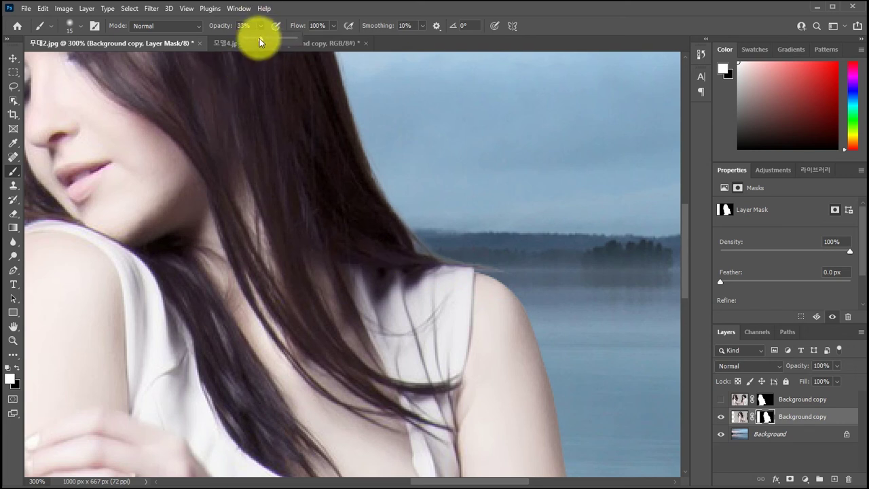
{"action": "left_click_drag", "start_coordinate": [259, 39], "coordinate": [369, 52]}
{"action": "mouse_move", "coordinate": [425, 257]}
{"action": "left_mouse_down"}
{"action": "mouse_move", "coordinate": [505, 269]}
{"action": "mouse_move", "coordinate": [408, 253]}
{"action": "mouse_move", "coordinate": [407, 234]}
{"action": "mouse_move", "coordinate": [418, 258]}
{"action": "mouse_move", "coordinate": [506, 273]}
{"action": "mouse_move", "coordinate": [407, 249]}
{"action": "mouse_move", "coordinate": [529, 276]}
{"action": "mouse_move", "coordinate": [545, 271]}
{"action": "mouse_move", "coordinate": [522, 277]}
{"action": "mouse_move", "coordinate": [525, 284]}
{"action": "mouse_move", "coordinate": [436, 276]}
{"action": "mouse_move", "coordinate": [375, 221]}
{"action": "mouse_move", "coordinate": [411, 210]}
{"action": "mouse_move", "coordinate": [405, 205]}
{"action": "mouse_move", "coordinate": [415, 276]}
{"action": "mouse_move", "coordinate": [416, 253]}
{"action": "mouse_move", "coordinate": [456, 259]}
{"action": "mouse_move", "coordinate": [443, 267]}
{"action": "mouse_move", "coordinate": [441, 261]}
{"action": "mouse_move", "coordinate": [491, 280]}
{"action": "mouse_move", "coordinate": [507, 301]}
{"action": "left_mouse_up"}
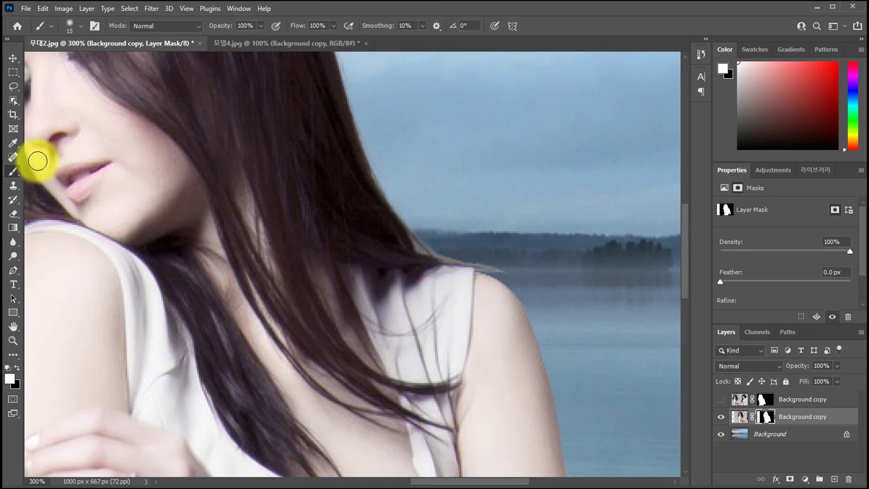
Activate the layer image and darken the restored hair tips over the far shoulder with a dark Brush at 24% opacity.
{"action": "left_click", "coordinate": [735, 417]}
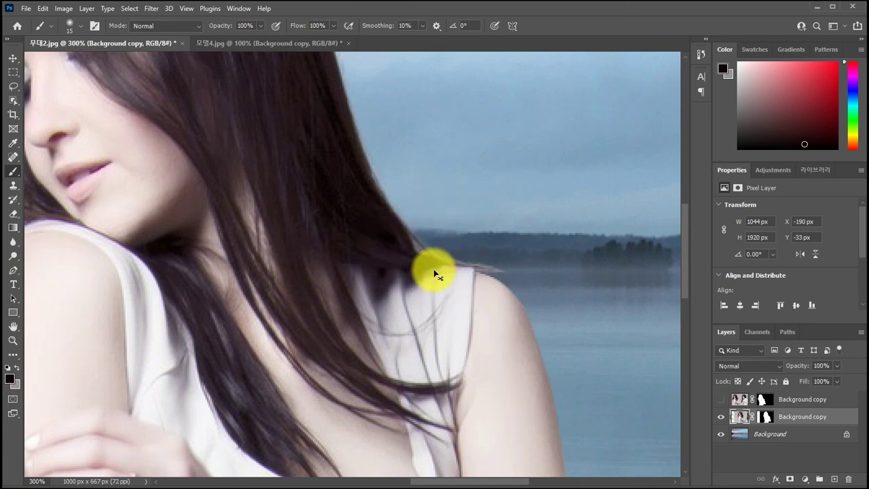
{"action": "mouse_move", "coordinate": [433, 270]}
{"action": "left_mouse_down"}
{"action": "mouse_move", "coordinate": [539, 253]}
{"action": "mouse_move", "coordinate": [509, 270]}
{"action": "mouse_move", "coordinate": [454, 256]}
{"action": "left_mouse_up"}
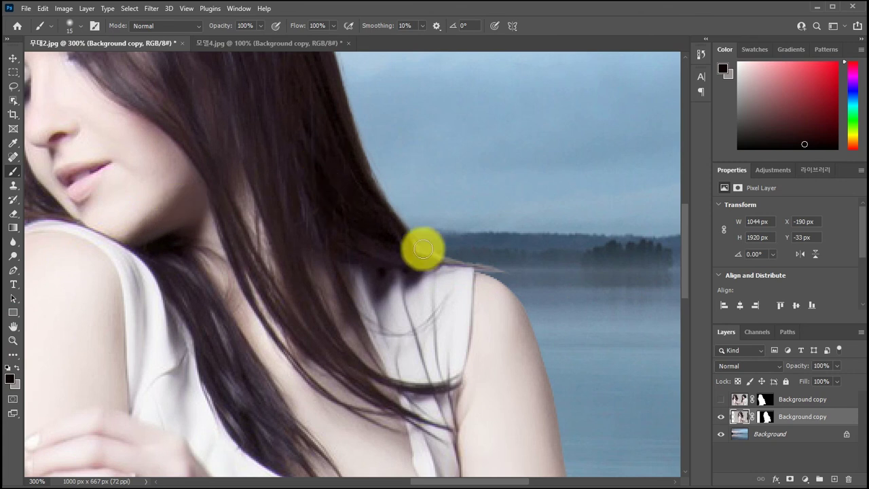
{"action": "left_click", "coordinate": [259, 25]}
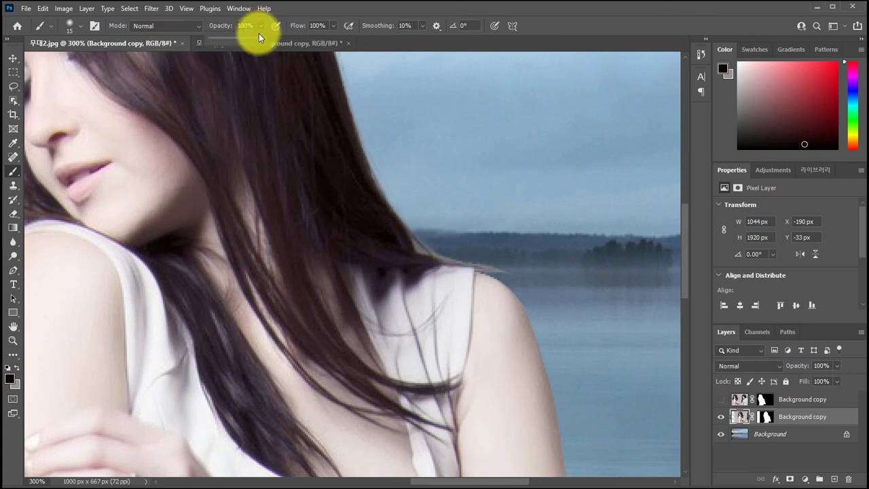
{"action": "left_click_drag", "start_coordinate": [224, 45], "coordinate": [222, 45]}
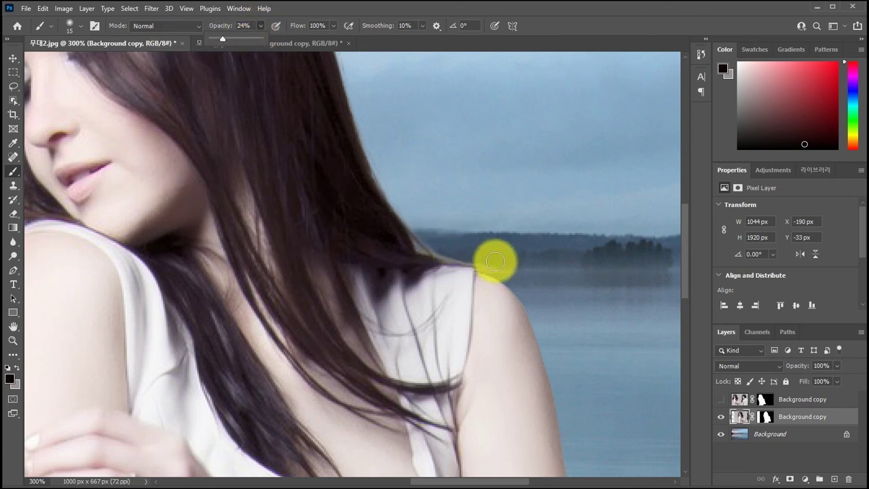
{"action": "left_click", "coordinate": [493, 256]}
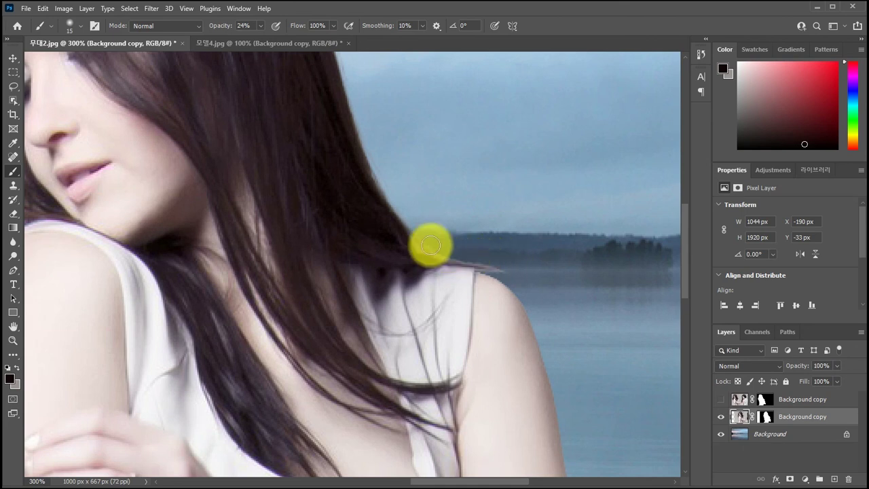
{"action": "mouse_move", "coordinate": [434, 254]}
{"action": "left_mouse_down"}
{"action": "mouse_move", "coordinate": [410, 221]}
{"action": "mouse_move", "coordinate": [529, 264]}
{"action": "mouse_move", "coordinate": [496, 263]}
{"action": "left_mouse_up"}
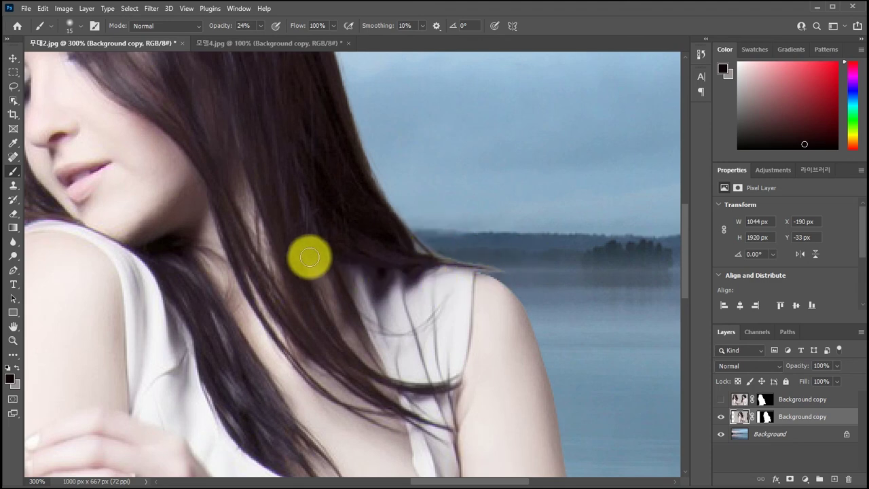
Check the whole composite at 100%, reveal the hidden selection outline around the loose hair at 300%, and deselect it.
{"action": "left_click_drag", "start_coordinate": [262, 247], "coordinate": [514, 295]}
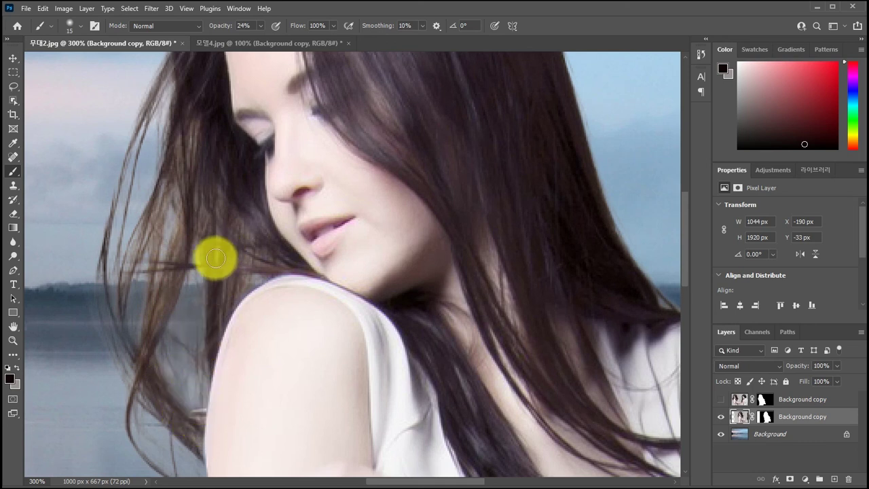
{"action": "key", "text": "ctrl+1"}
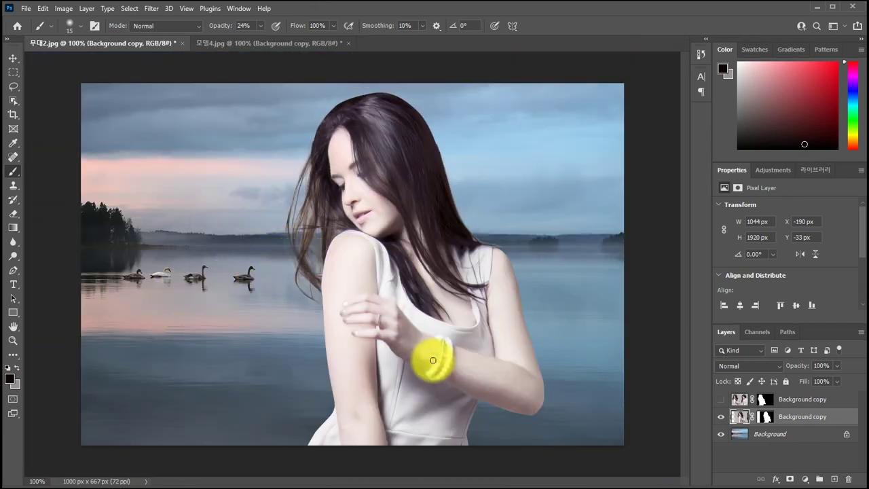
{"action": "key", "text": "ctrl+plus"}
{"action": "key", "text": "ctrl+plus"}
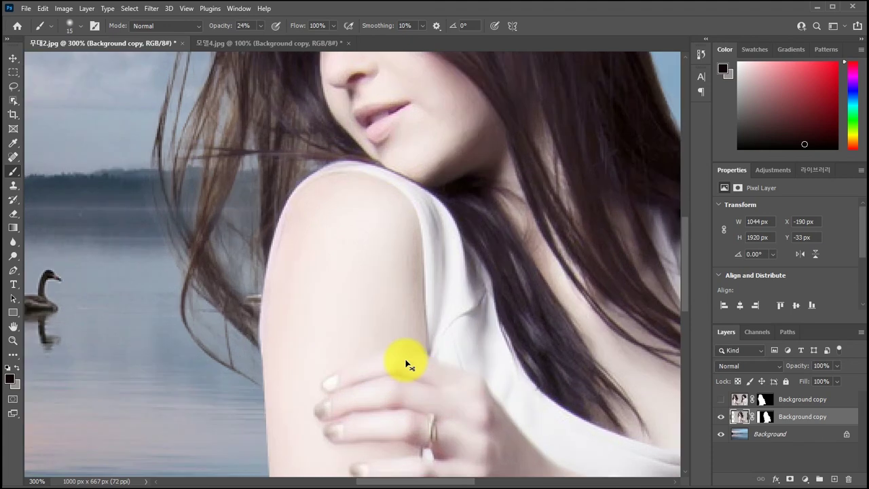
{"action": "key", "text": "ctrl+h"}
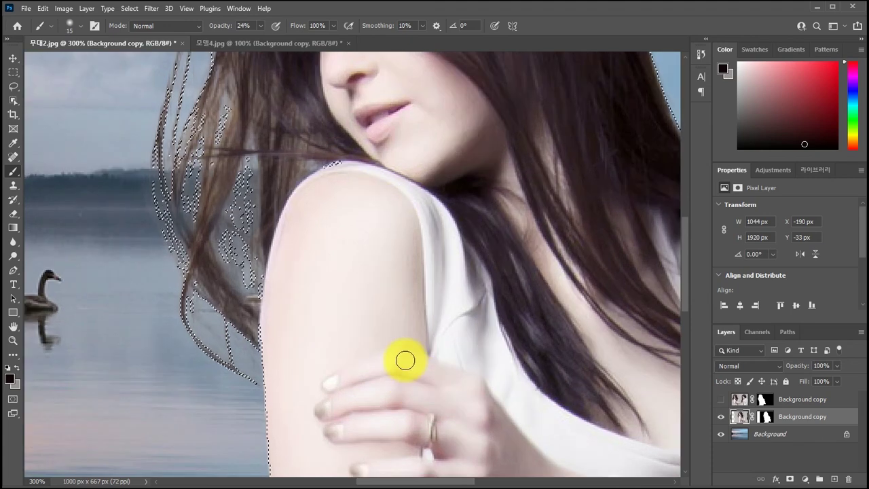
{"action": "key", "text": "ctrl+d"}
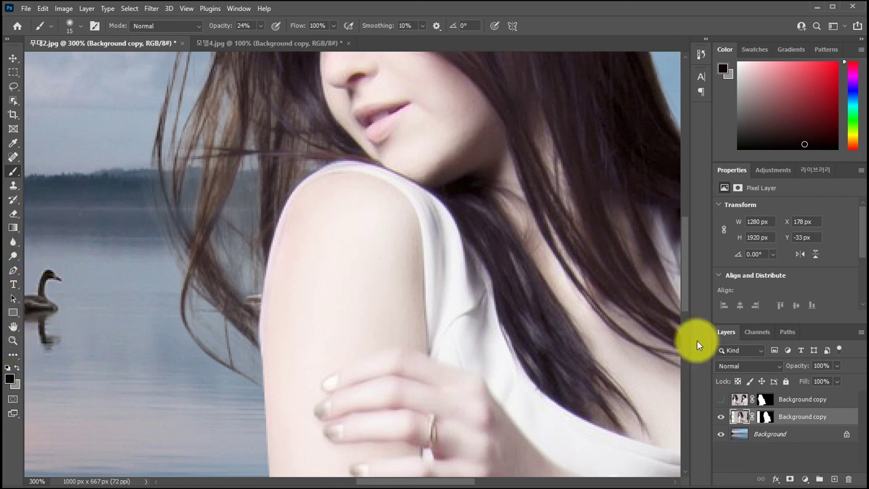
Reactivate the layer mask and paint black at 24% brush opacity along the outer edge of the loose hair.
{"action": "left_click", "coordinate": [766, 420]}
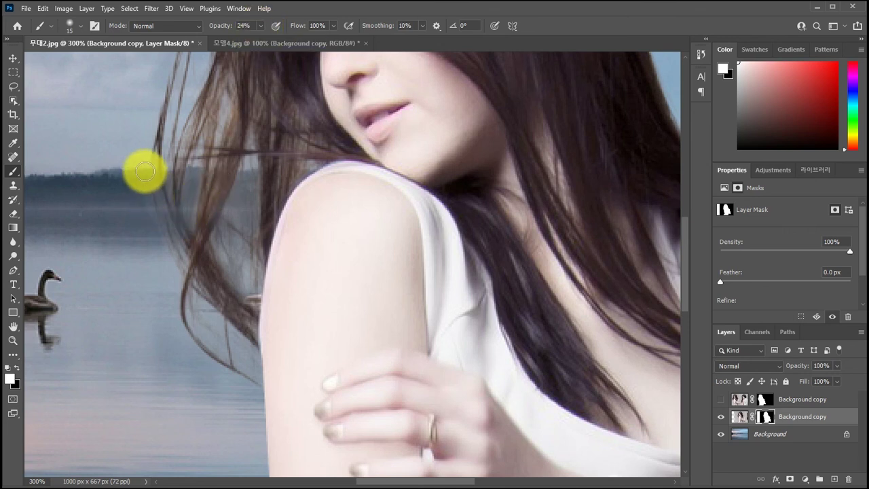
{"action": "left_click", "coordinate": [17, 367]}
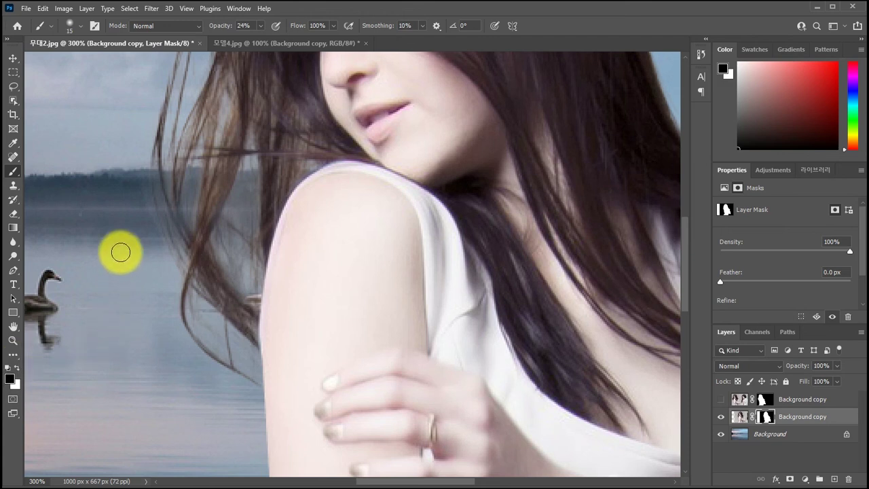
{"action": "mouse_move", "coordinate": [141, 163]}
{"action": "left_mouse_down"}
{"action": "mouse_move", "coordinate": [162, 293]}
{"action": "mouse_move", "coordinate": [142, 169]}
{"action": "mouse_move", "coordinate": [161, 282]}
{"action": "mouse_move", "coordinate": [144, 186]}
{"action": "mouse_move", "coordinate": [154, 234]}
{"action": "mouse_move", "coordinate": [270, 305]}
{"action": "mouse_move", "coordinate": [264, 318]}
{"action": "mouse_move", "coordinate": [163, 352]}
{"action": "mouse_move", "coordinate": [154, 285]}
{"action": "mouse_move", "coordinate": [200, 395]}
{"action": "mouse_move", "coordinate": [244, 405]}
{"action": "mouse_move", "coordinate": [157, 292]}
{"action": "mouse_move", "coordinate": [131, 148]}
{"action": "mouse_move", "coordinate": [164, 291]}
{"action": "mouse_move", "coordinate": [158, 191]}
{"action": "mouse_move", "coordinate": [152, 218]}
{"action": "mouse_move", "coordinate": [170, 190]}
{"action": "mouse_move", "coordinate": [160, 177]}
{"action": "mouse_move", "coordinate": [142, 201]}
{"action": "left_mouse_up"}
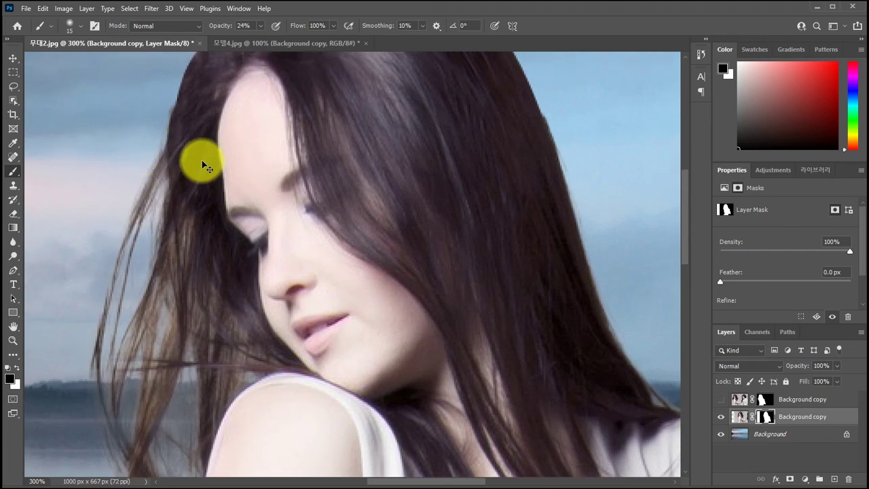
Show the hidden model layer again and shift both models toward the right side of the scene, separating them for comparison.
{"action": "key", "text": "ctrl+minus"}
{"action": "key", "text": "ctrl+minus"}
{"action": "key", "text": "ctrl+minus"}
{"action": "key", "text": "ctrl+minus"}
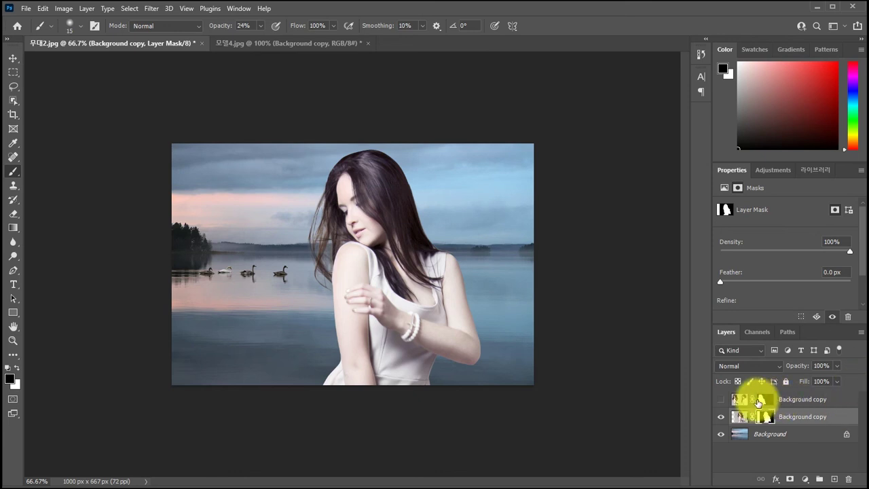
{"action": "left_click", "coordinate": [721, 399]}
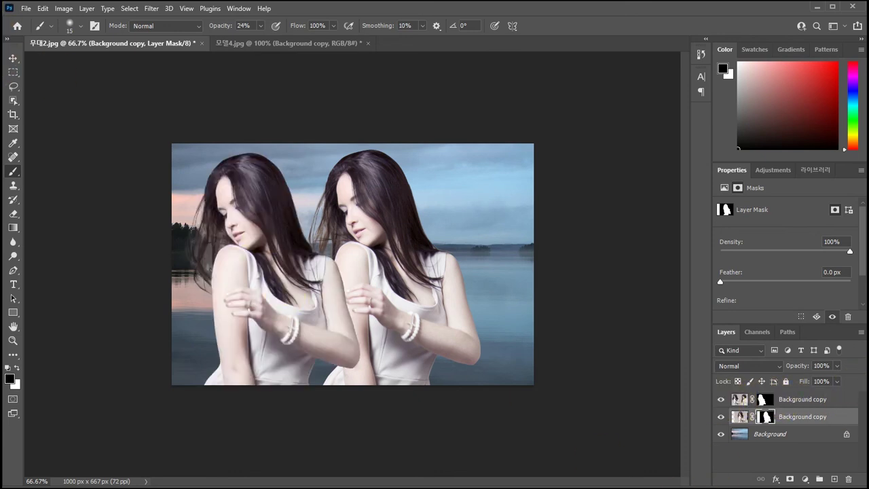
{"action": "left_click", "coordinate": [14, 61]}
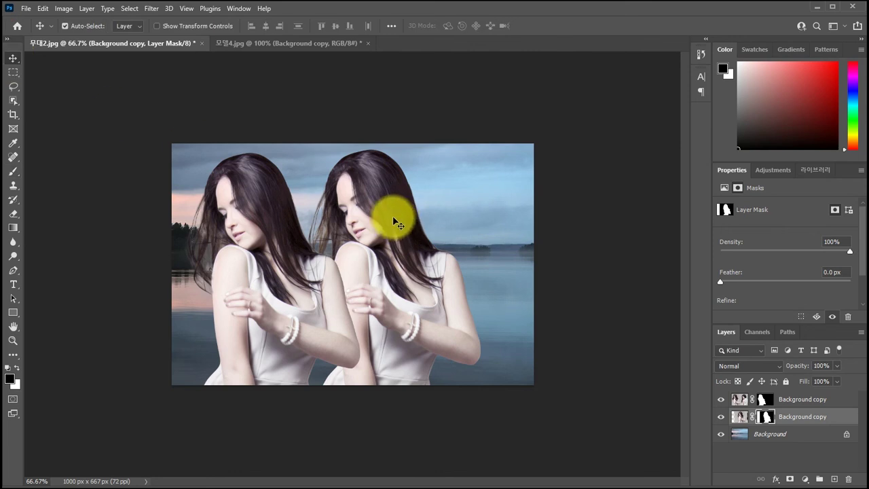
{"action": "left_click_drag", "start_coordinate": [394, 219], "coordinate": [460, 213]}
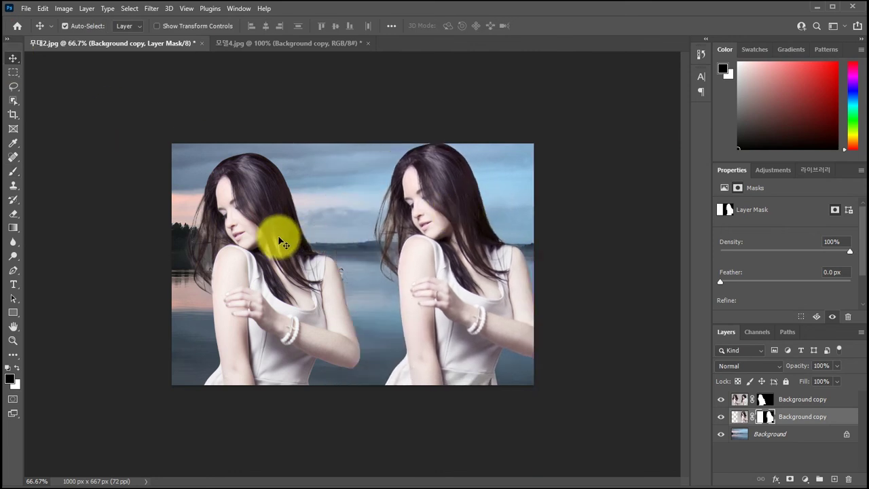
{"action": "left_click_drag", "start_coordinate": [279, 237], "coordinate": [309, 232]}
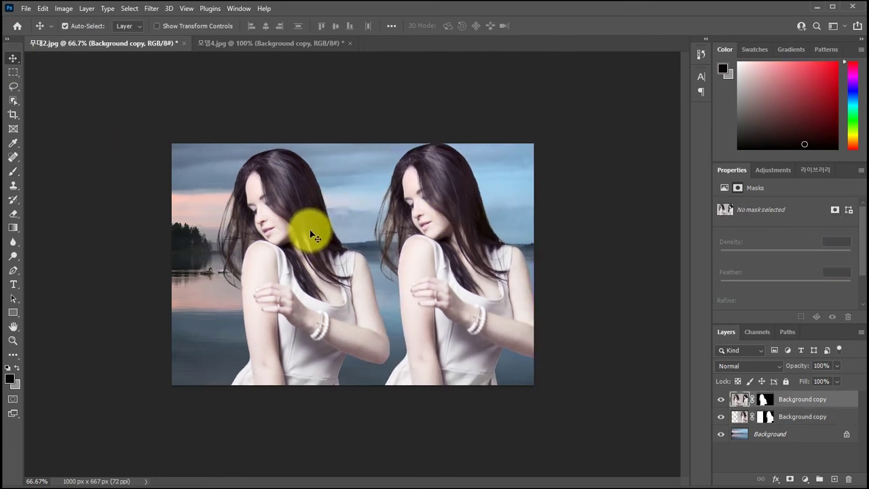